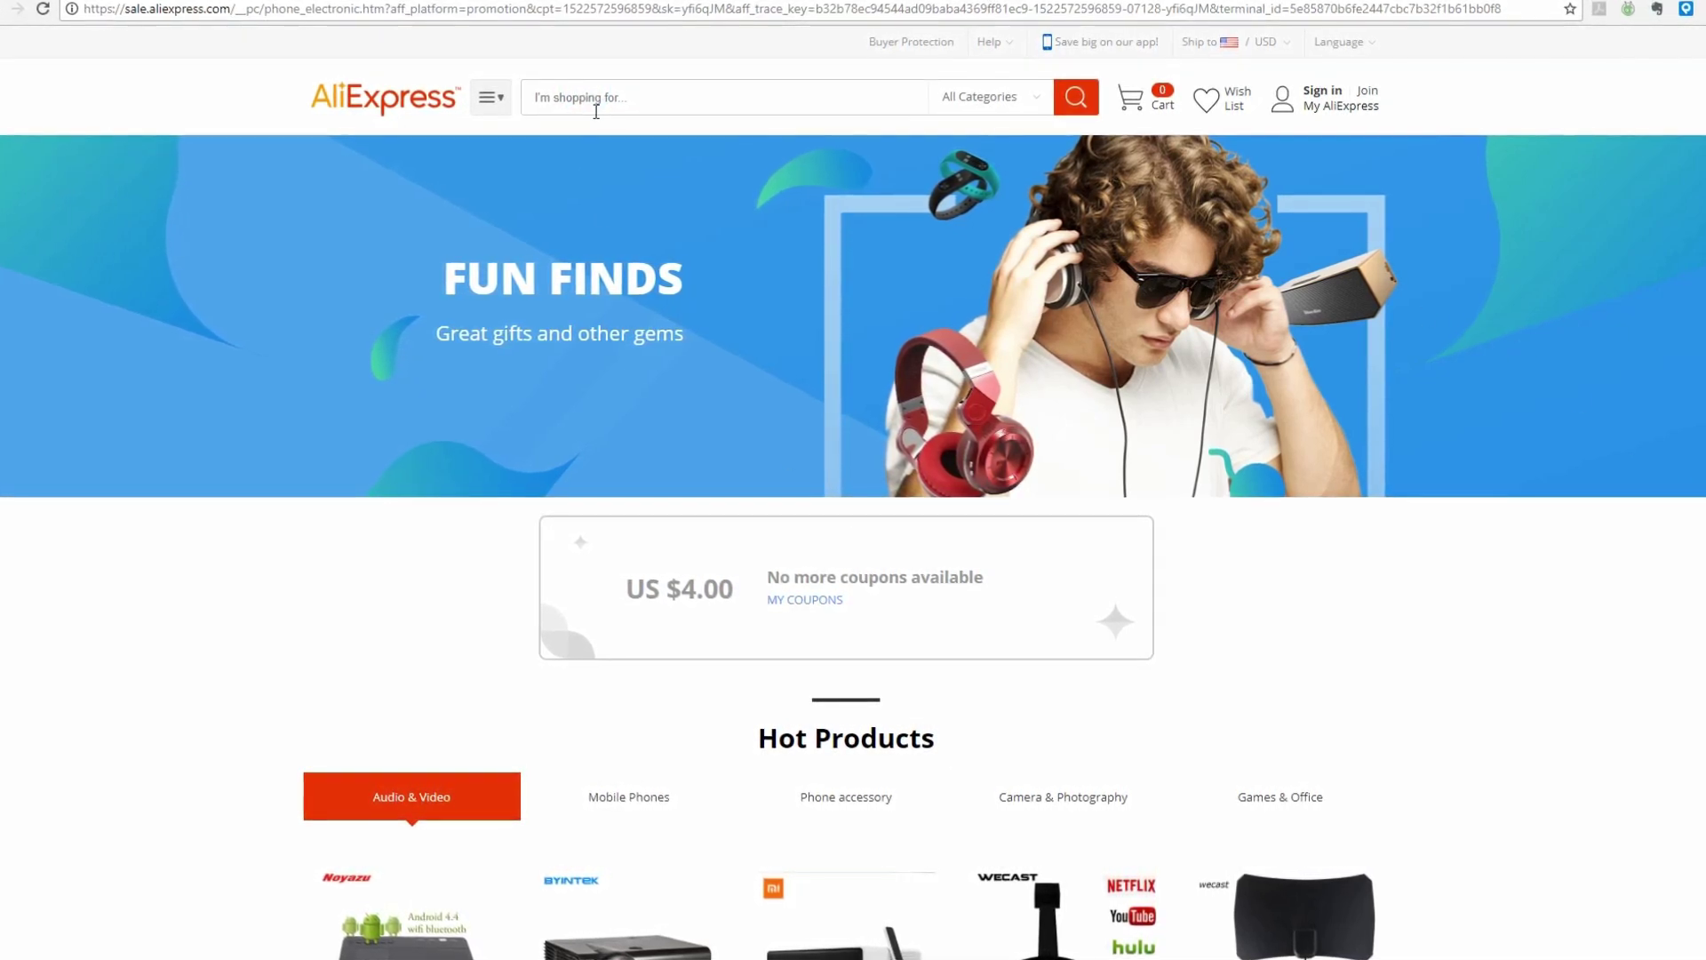
# Step: Search AliExpress for 'mug' and scroll down through the mug results
pyautogui.click(597, 112)
pyautogui.write('mug')
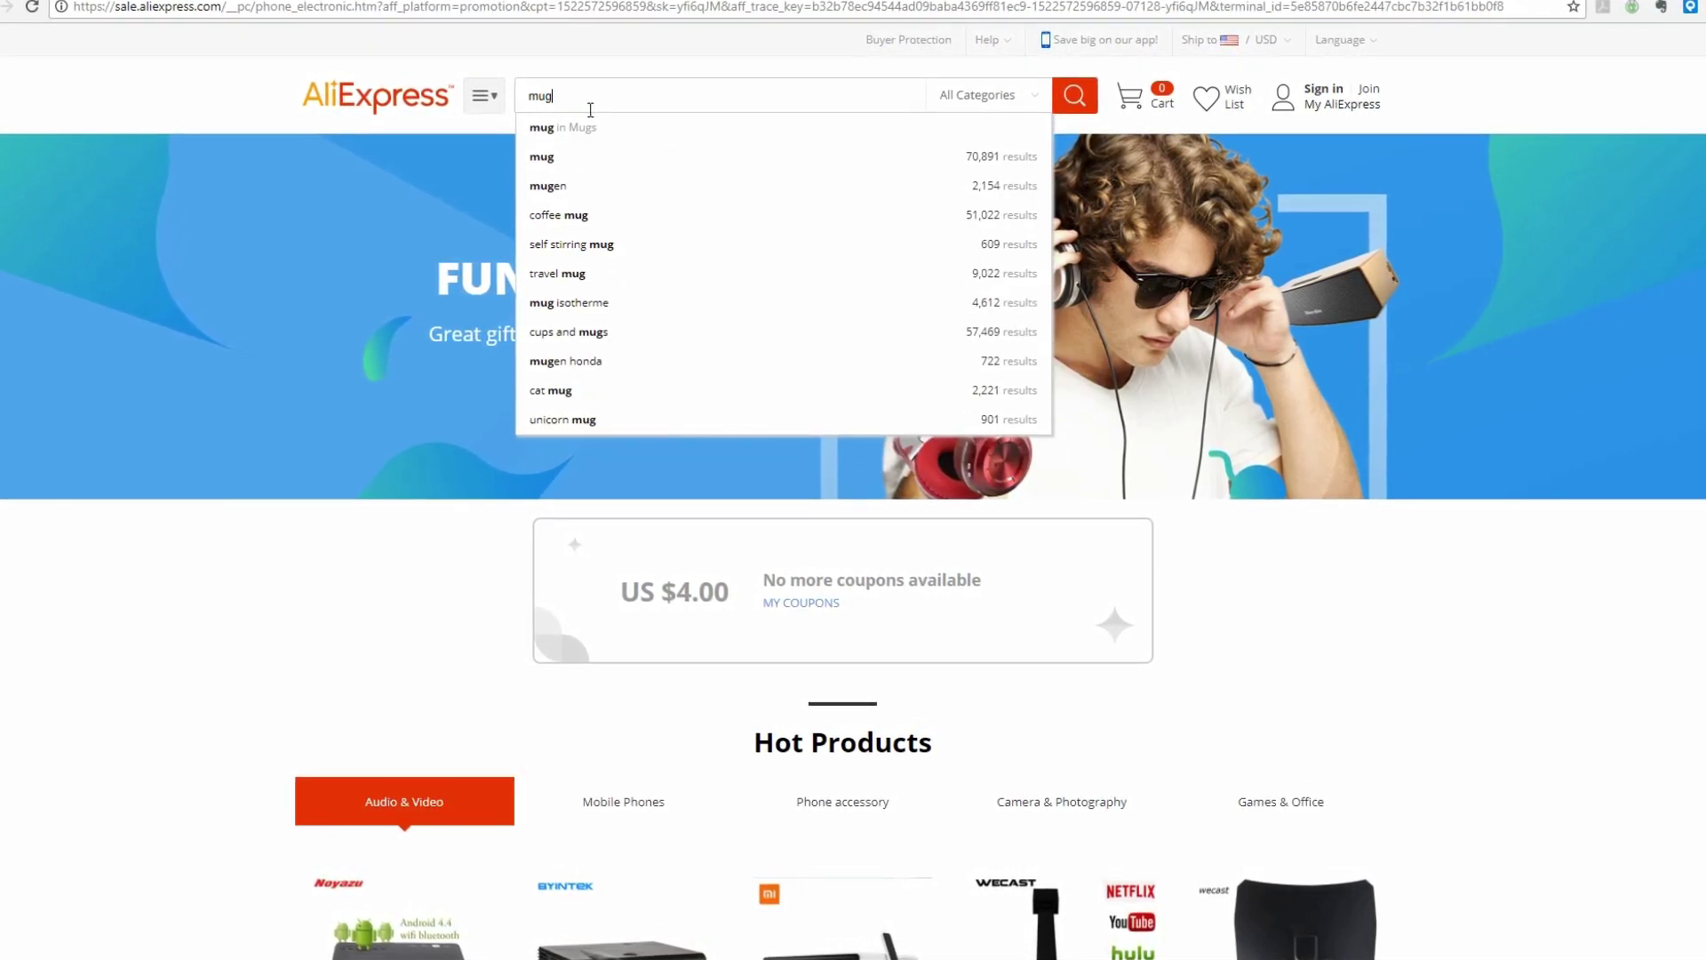
pyautogui.click(590, 127)
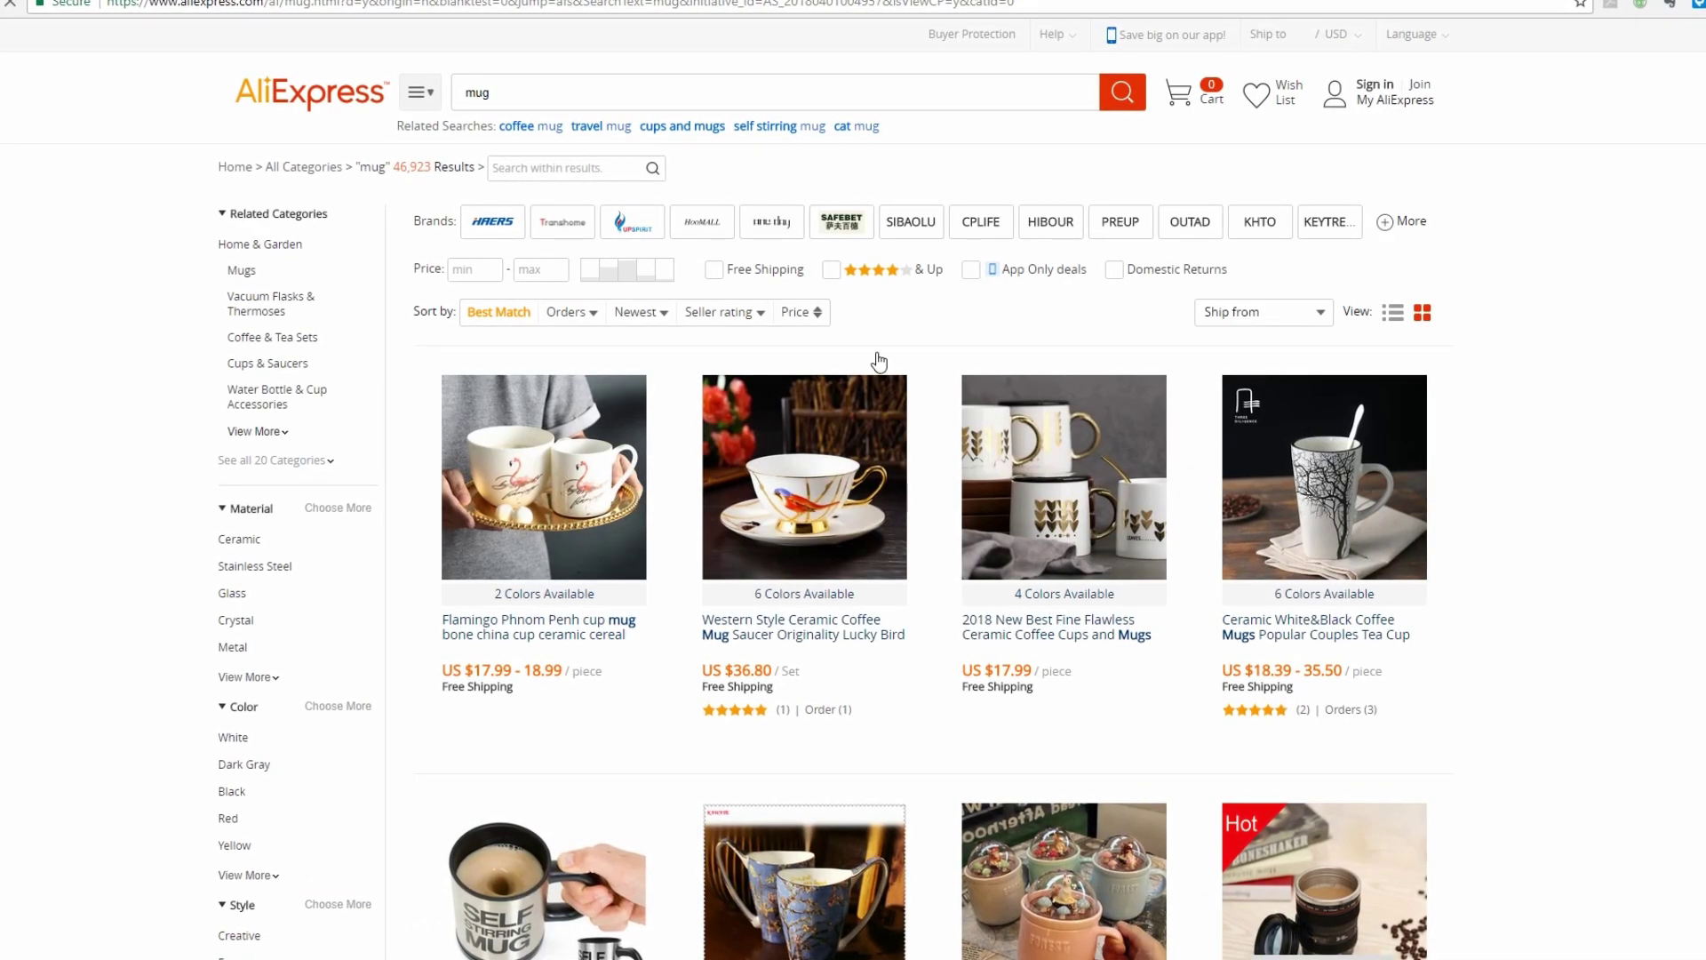
pyautogui.scroll(-3, 1104, 514)
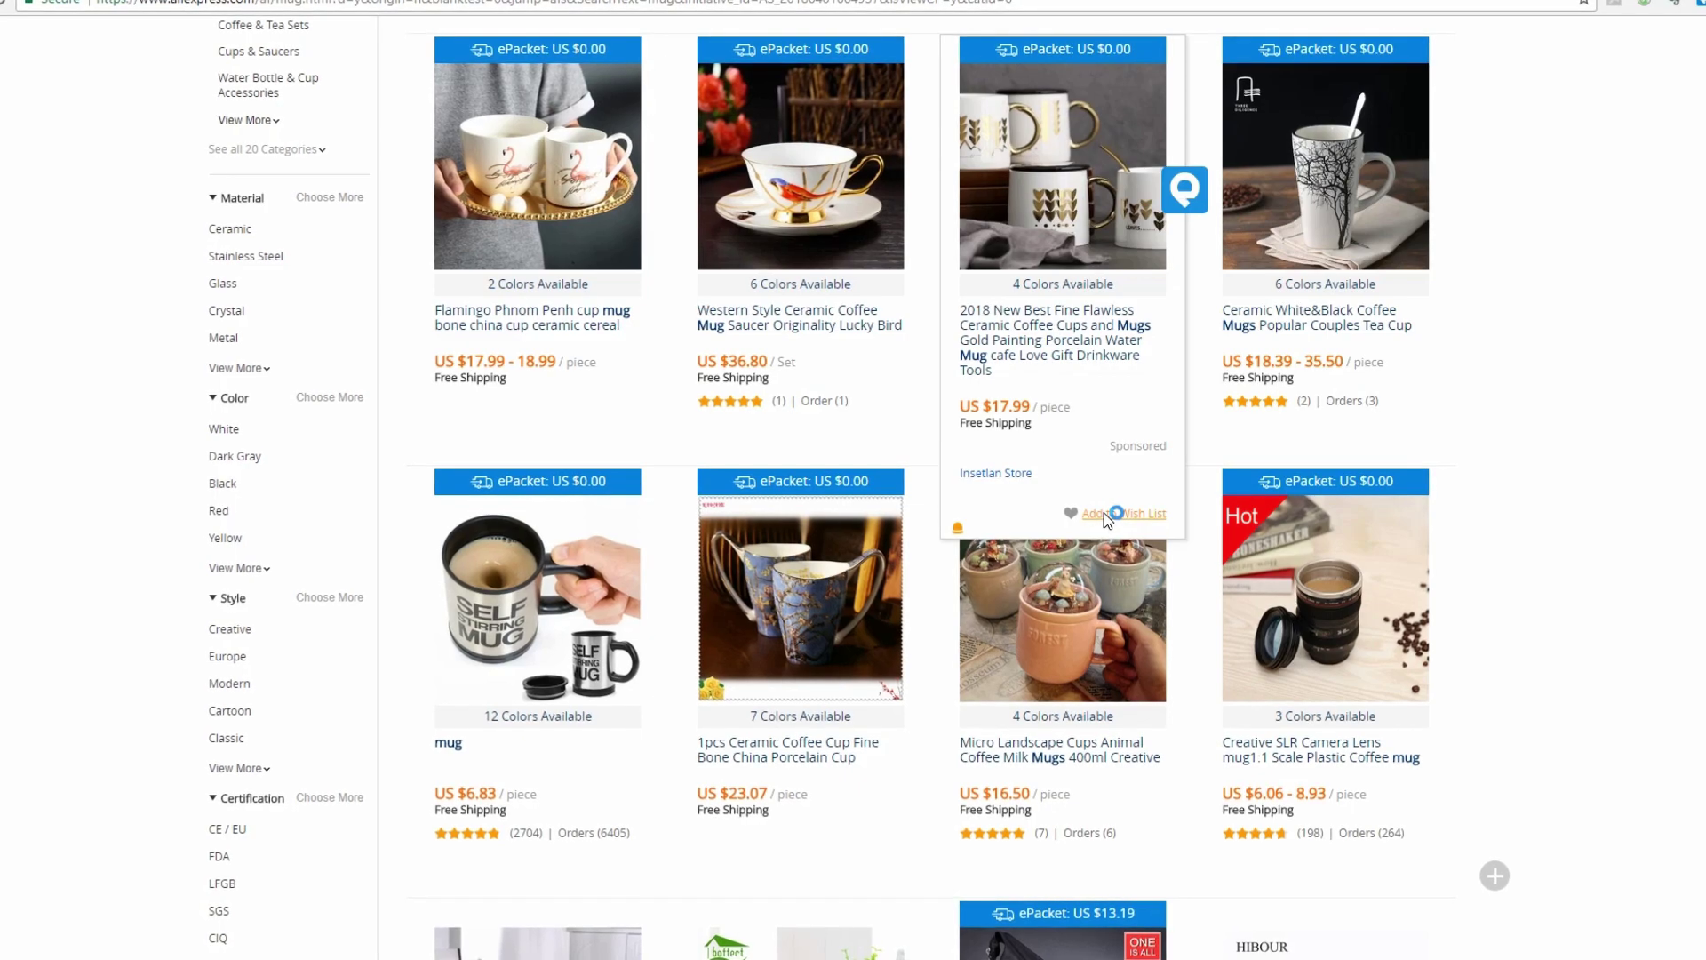
pyautogui.scroll(-2, 1103, 514)
pyautogui.scroll(-2, 1104, 519)
pyautogui.scroll(-3, 1106, 525)
pyautogui.scroll(-5, 1103, 519)
pyautogui.scroll(-4, 1101, 515)
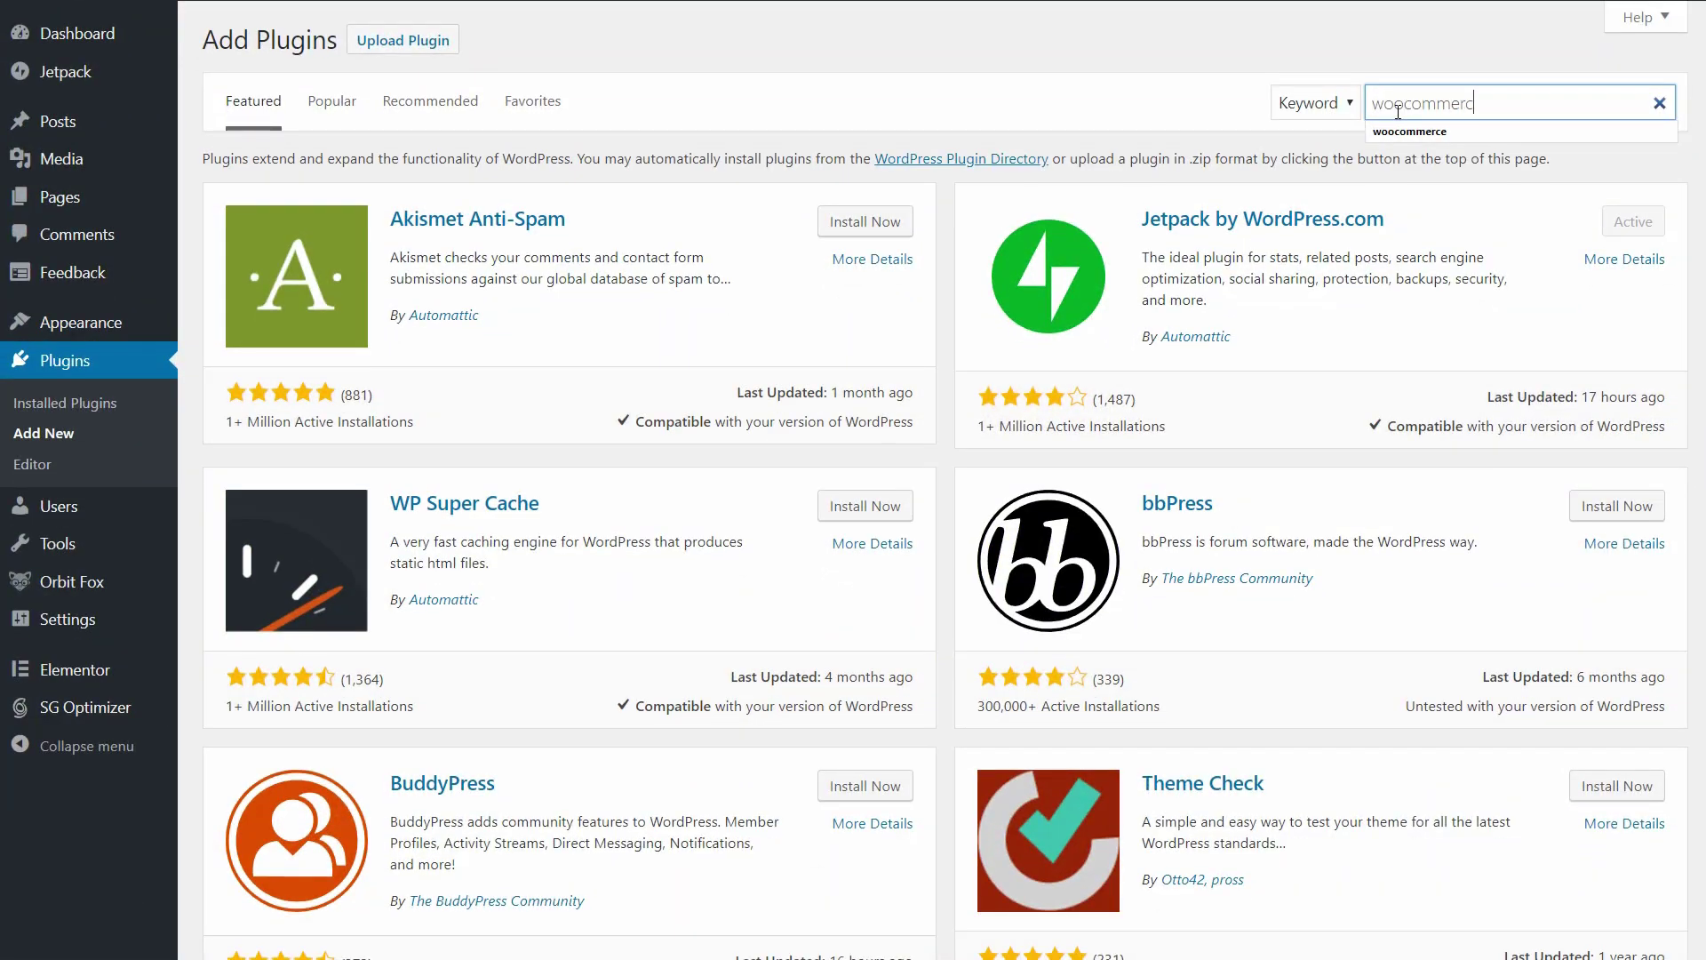
# Step: Activate the WooCommerce plugin, then browse the Shop Isle homepage slider and page
pyautogui.press('Return')
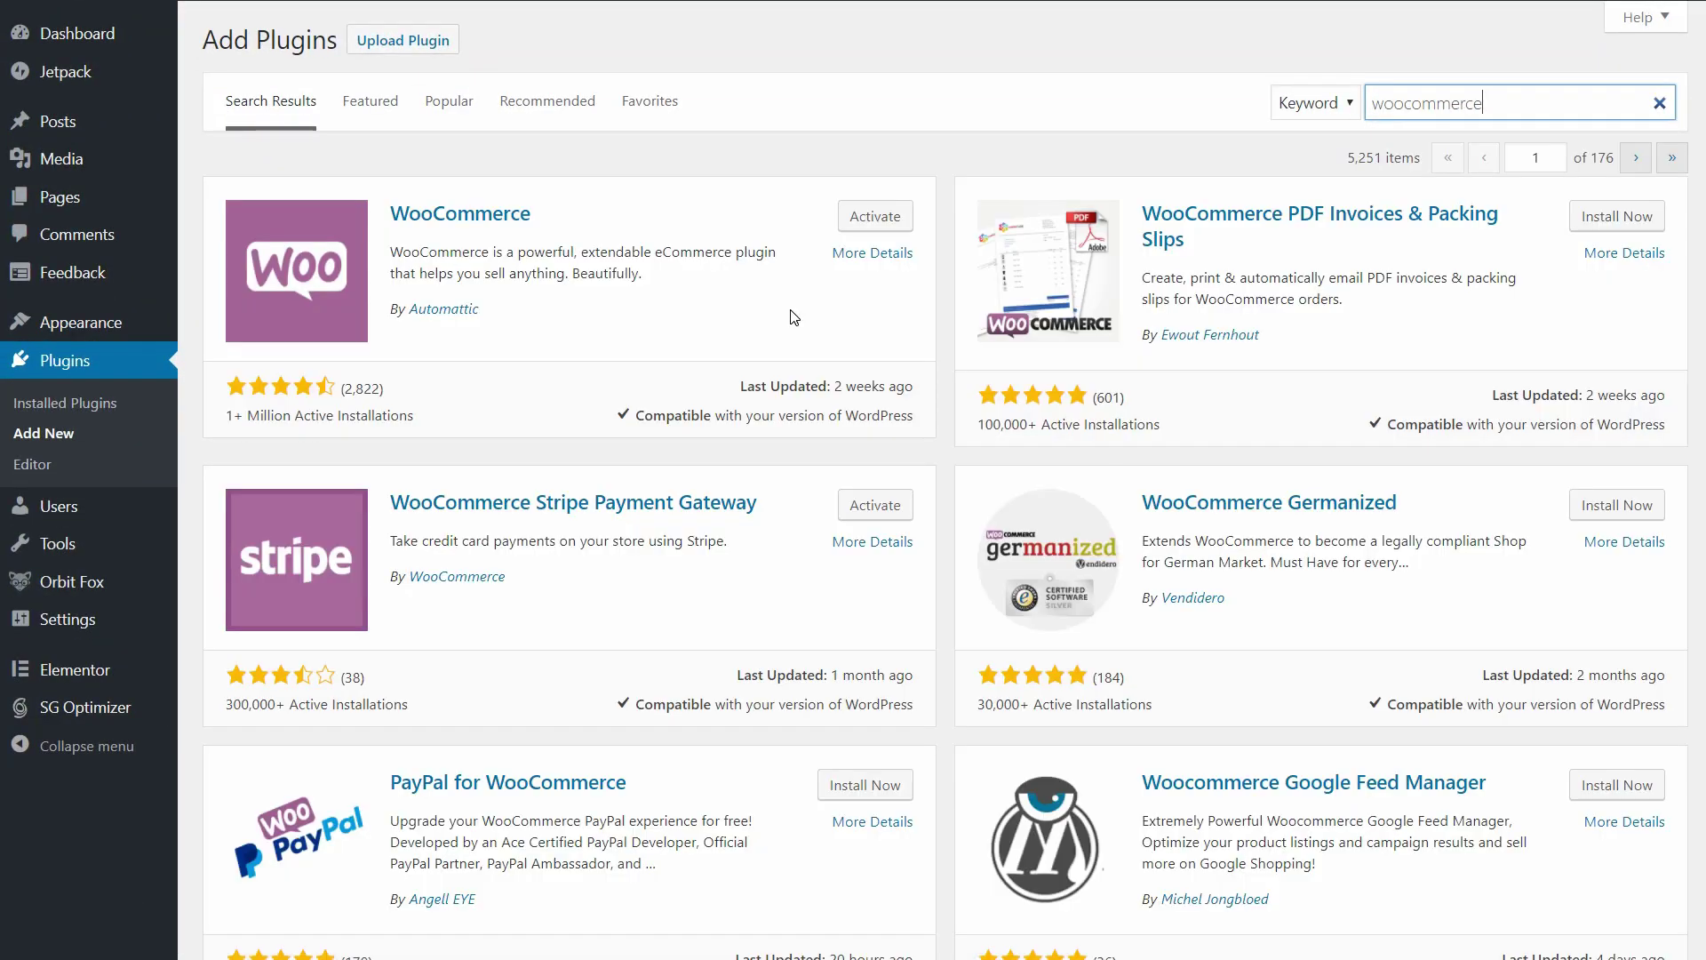
pyautogui.click(879, 216)
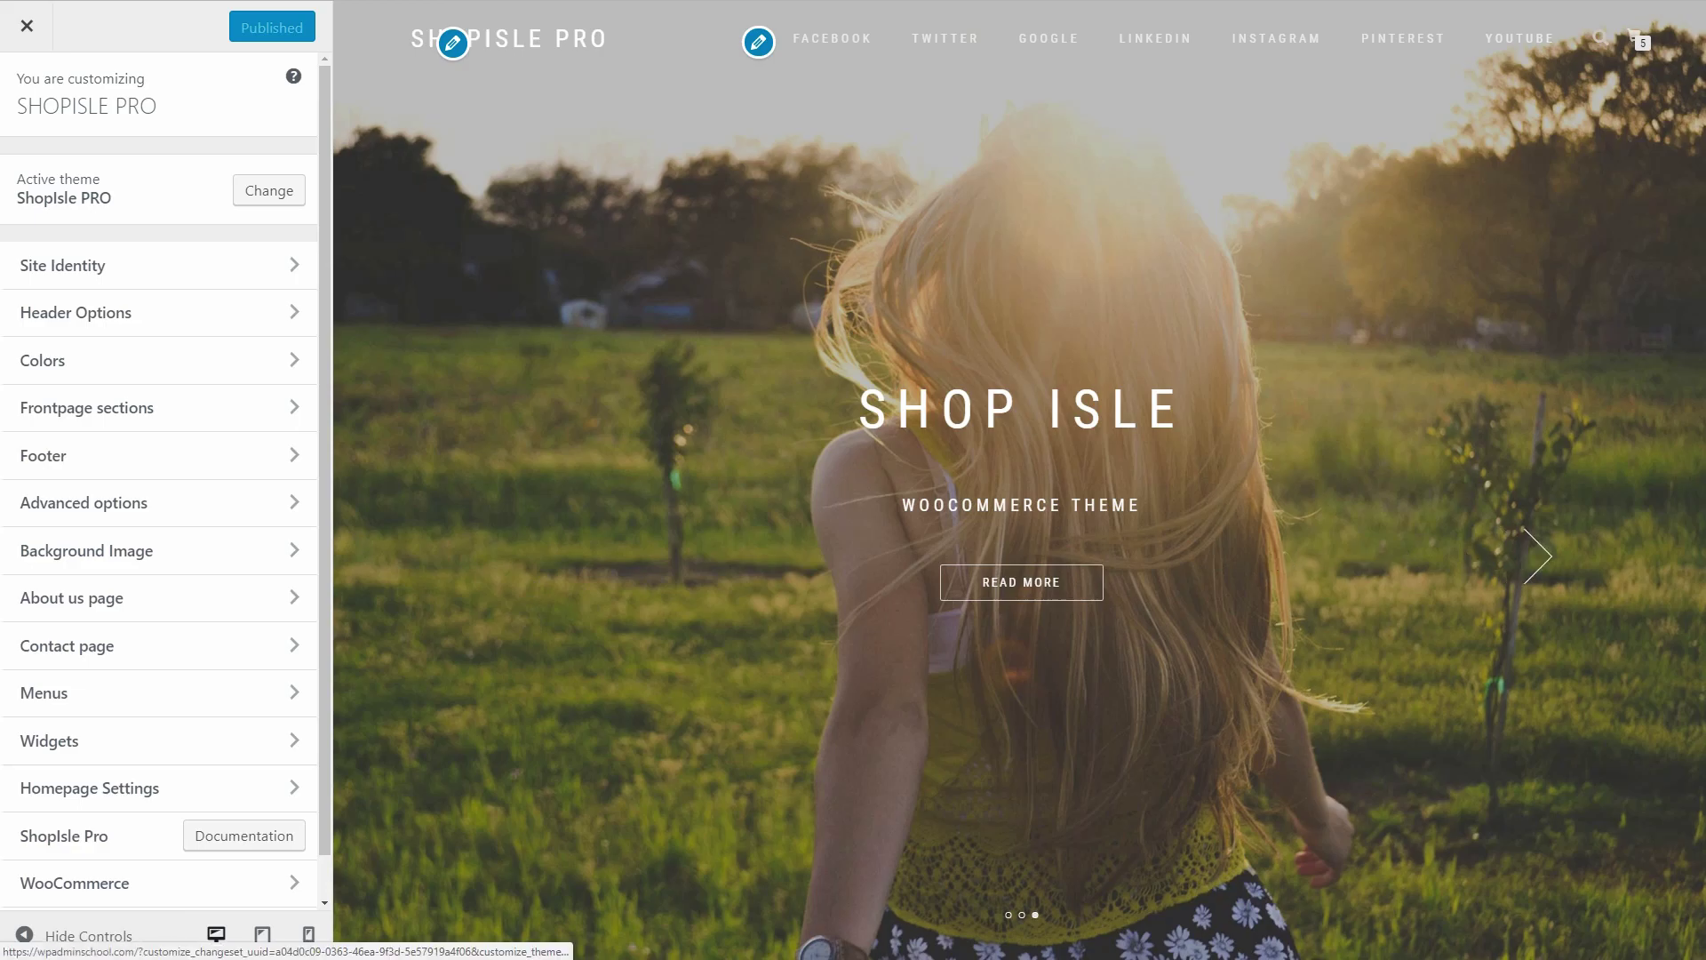
pyautogui.click(1537, 555)
pyautogui.click(1537, 556)
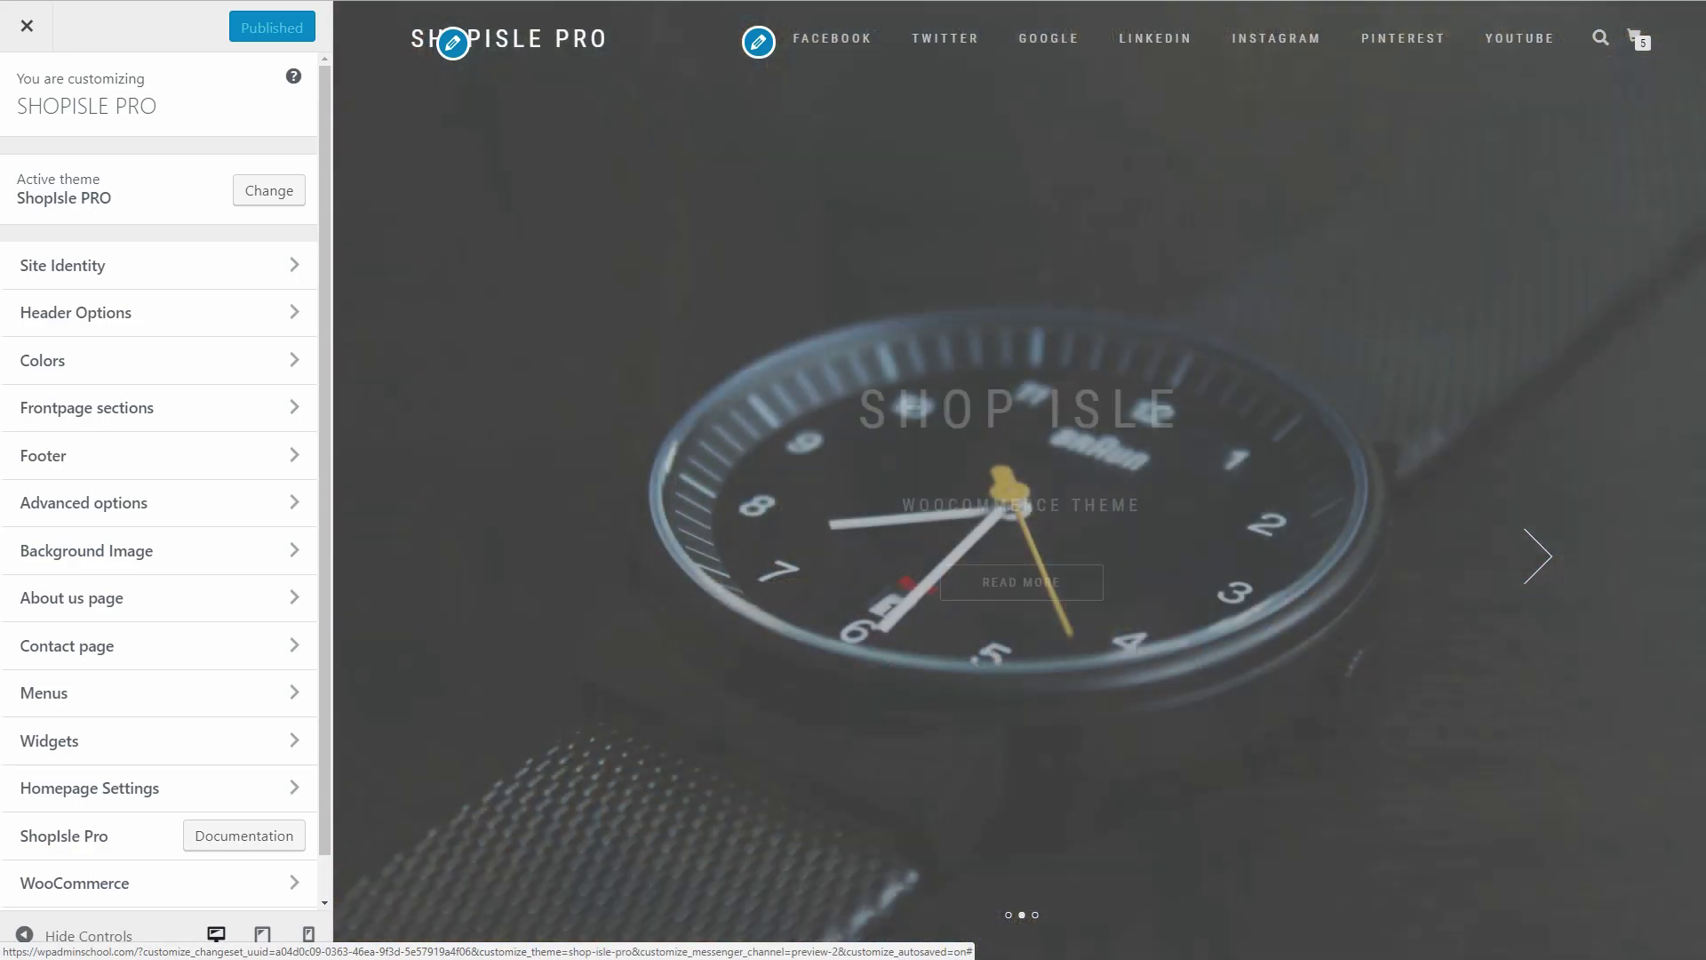
pyautogui.scroll(-5, 1555, 565)
pyautogui.scroll(-4, 1555, 565)
pyautogui.scroll(-5, 1550, 563)
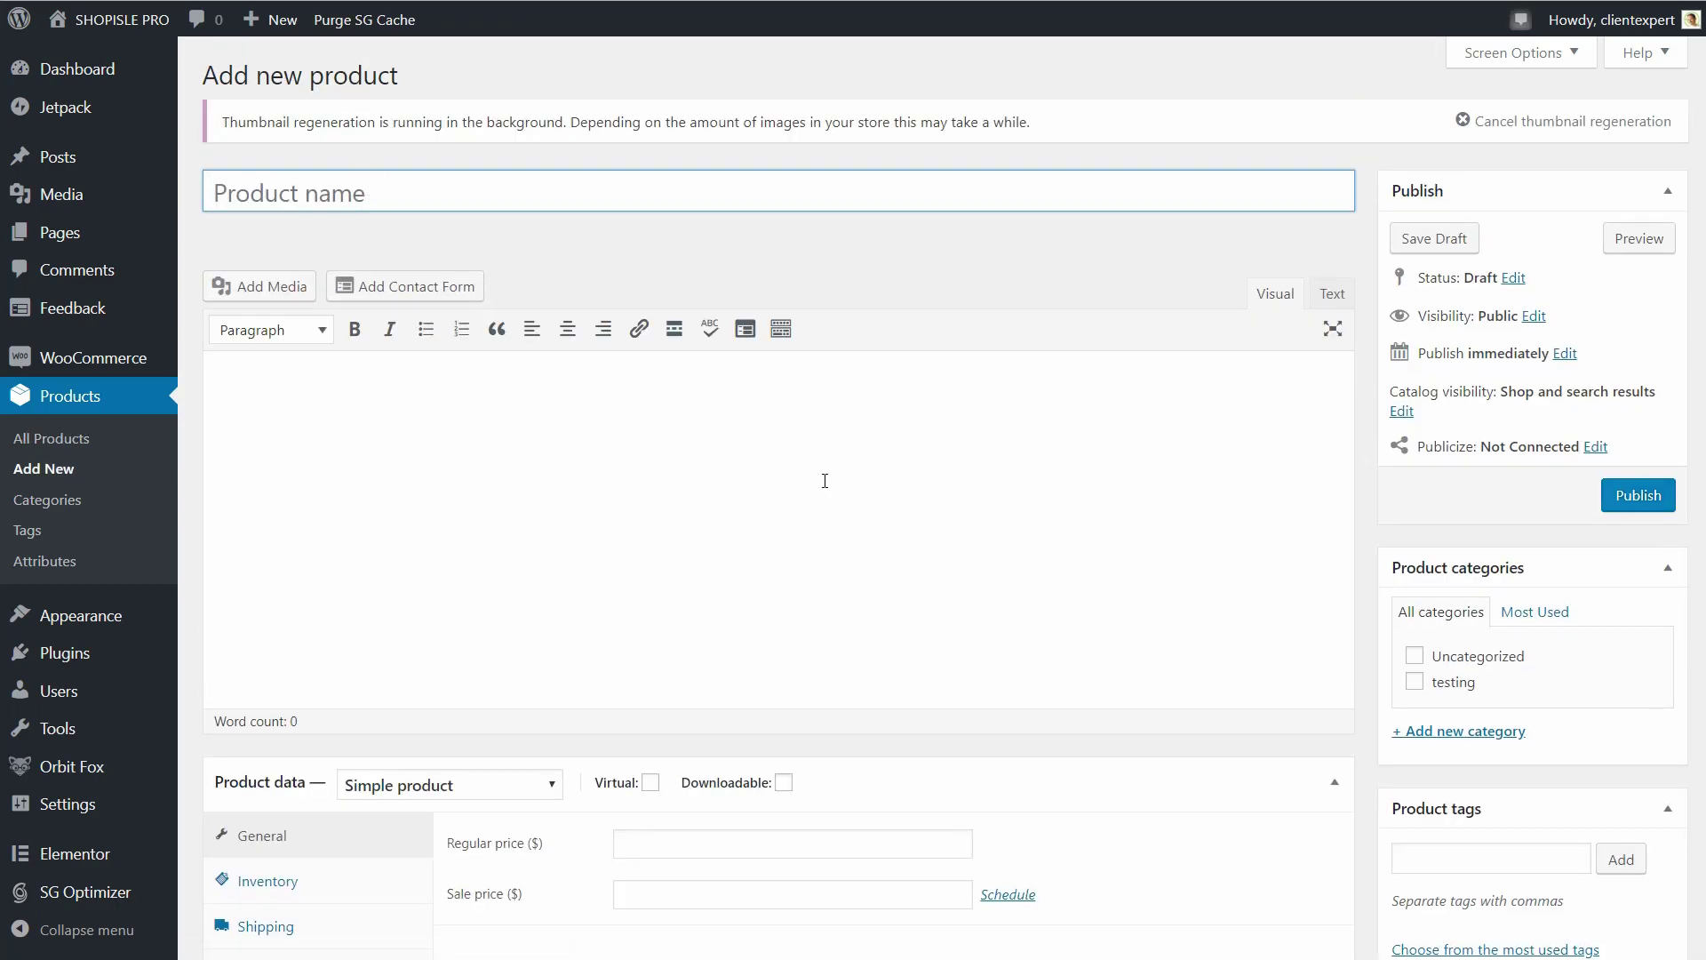
# Step: Browse the Inventory, Shipping and Linked Products tabs, then mark the Simple product Virtual
pyautogui.scroll(-5, 825, 481)
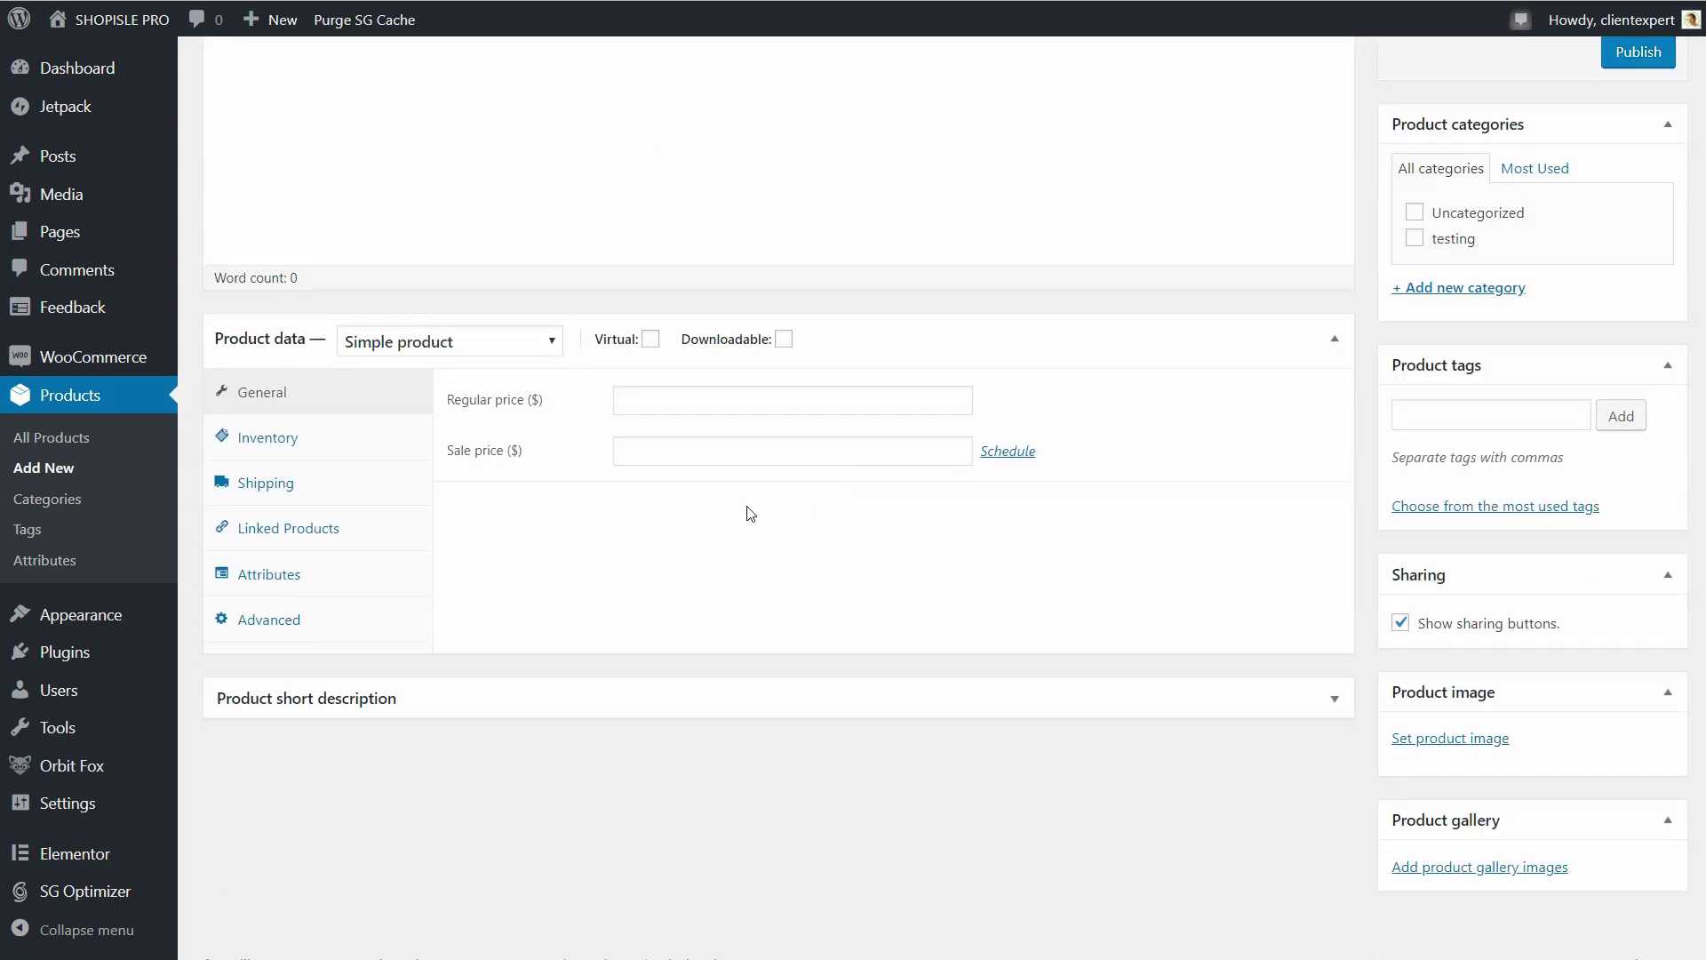
pyautogui.click(276, 440)
pyautogui.click(271, 481)
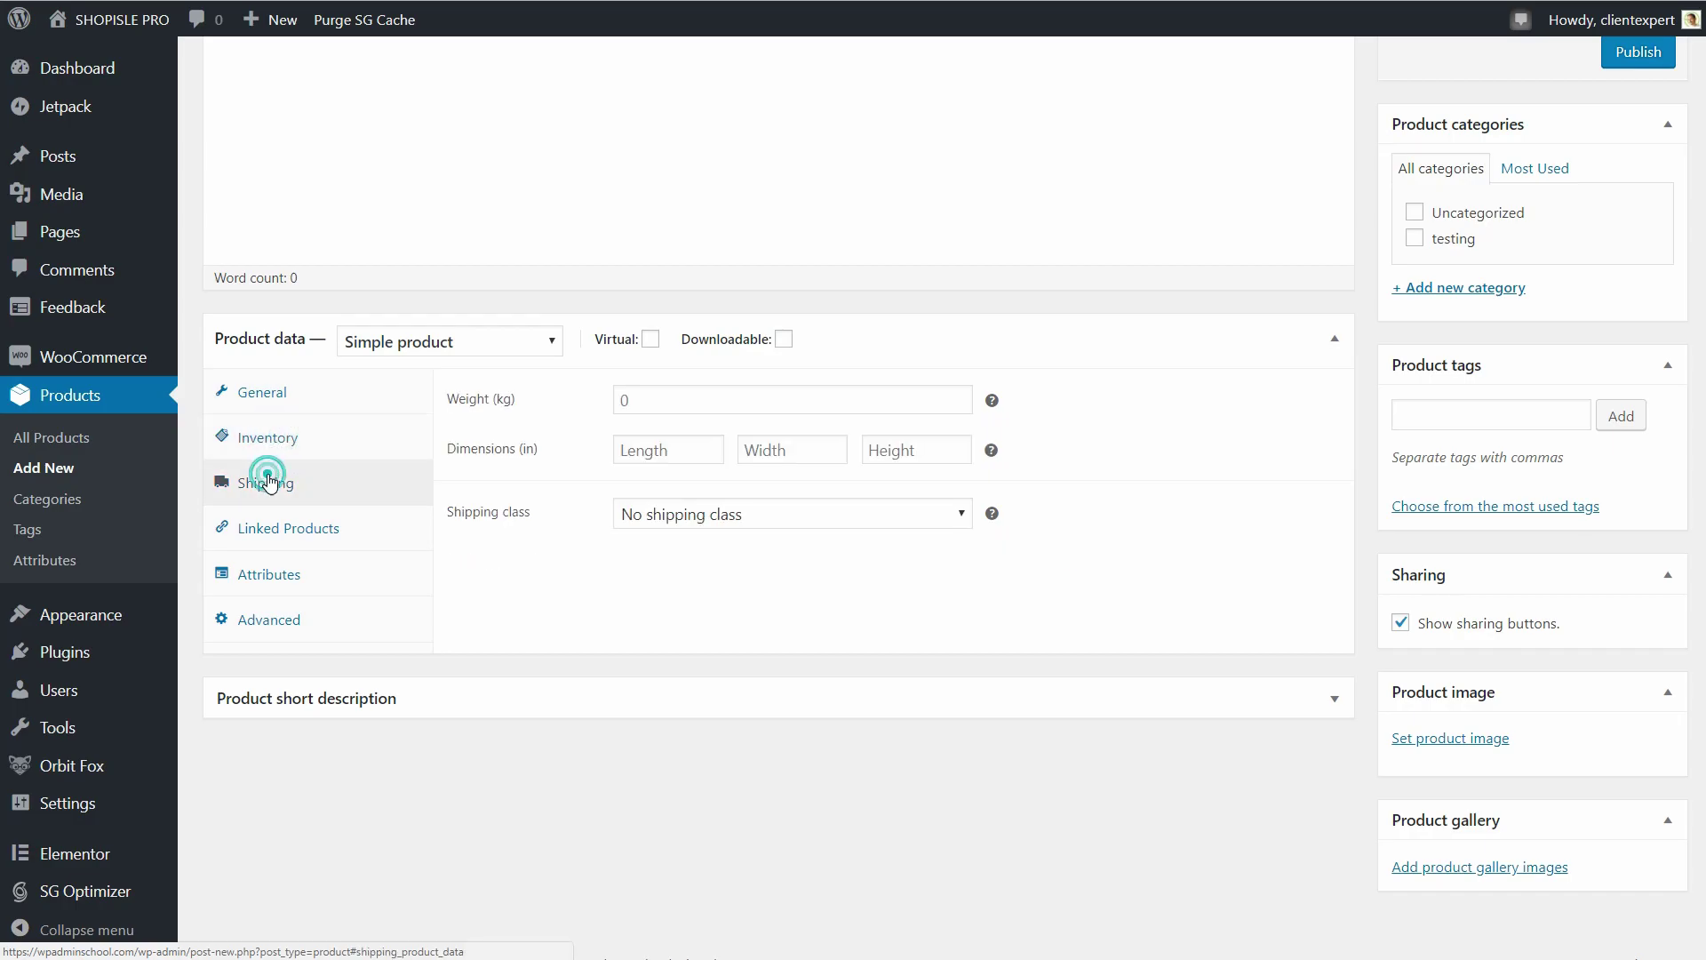
pyautogui.click(286, 530)
pyautogui.click(267, 402)
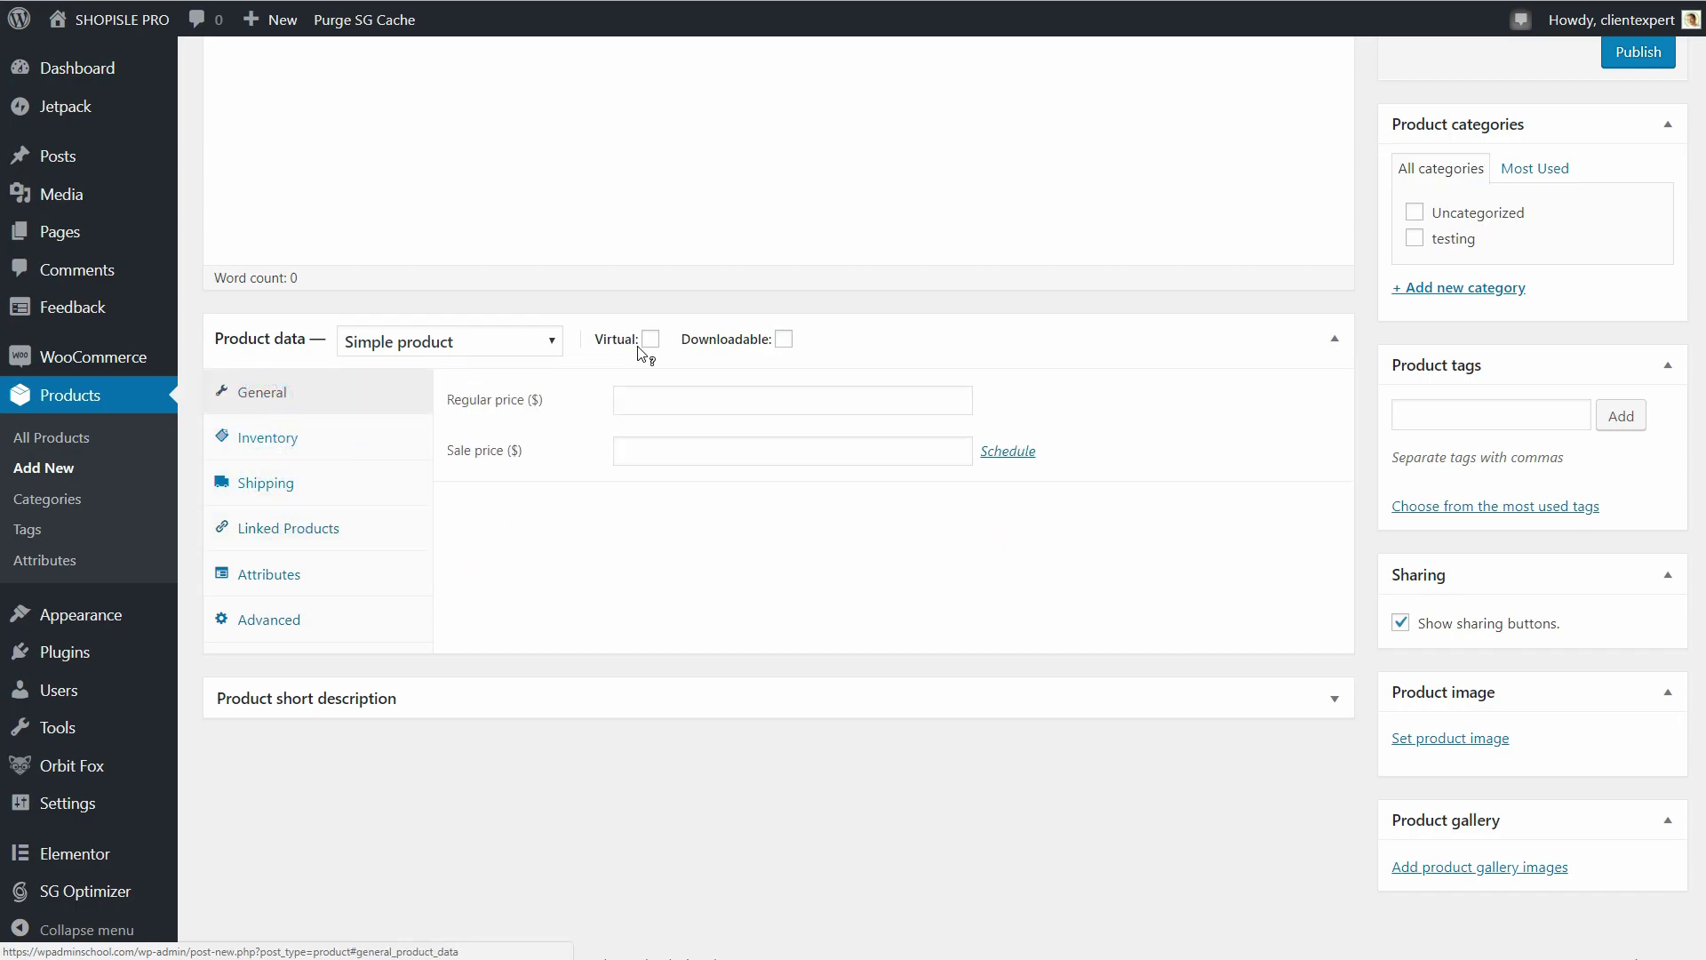
pyautogui.click(651, 341)
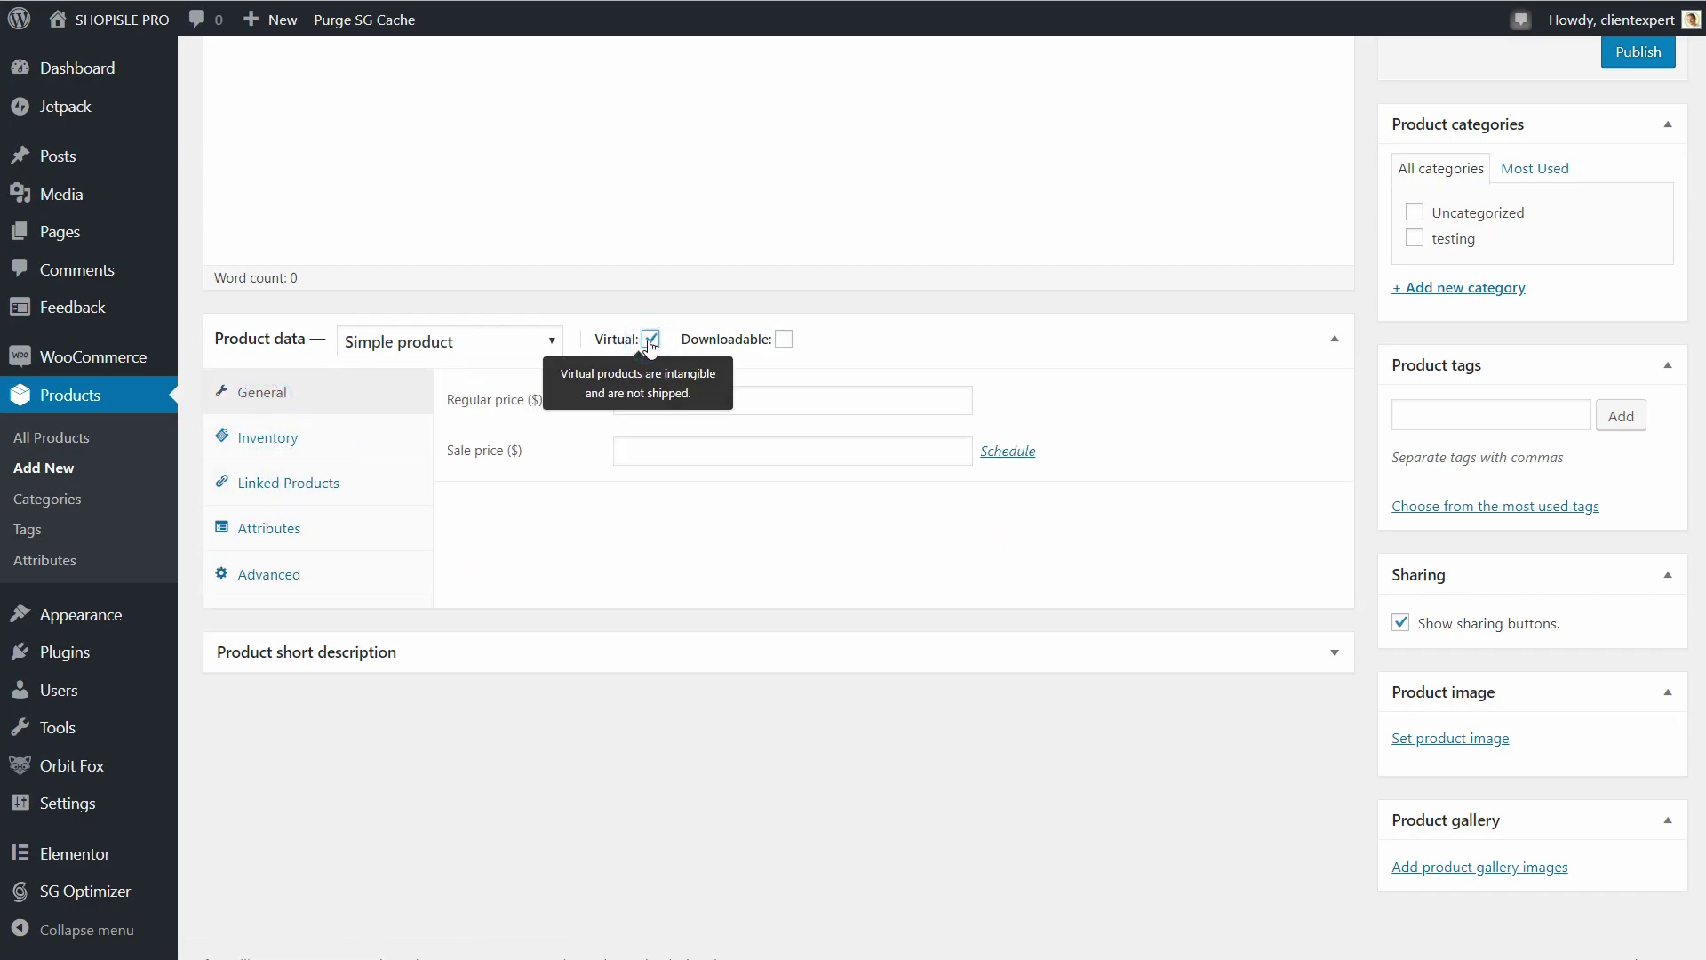
pyautogui.click(496, 346)
pyautogui.click(496, 344)
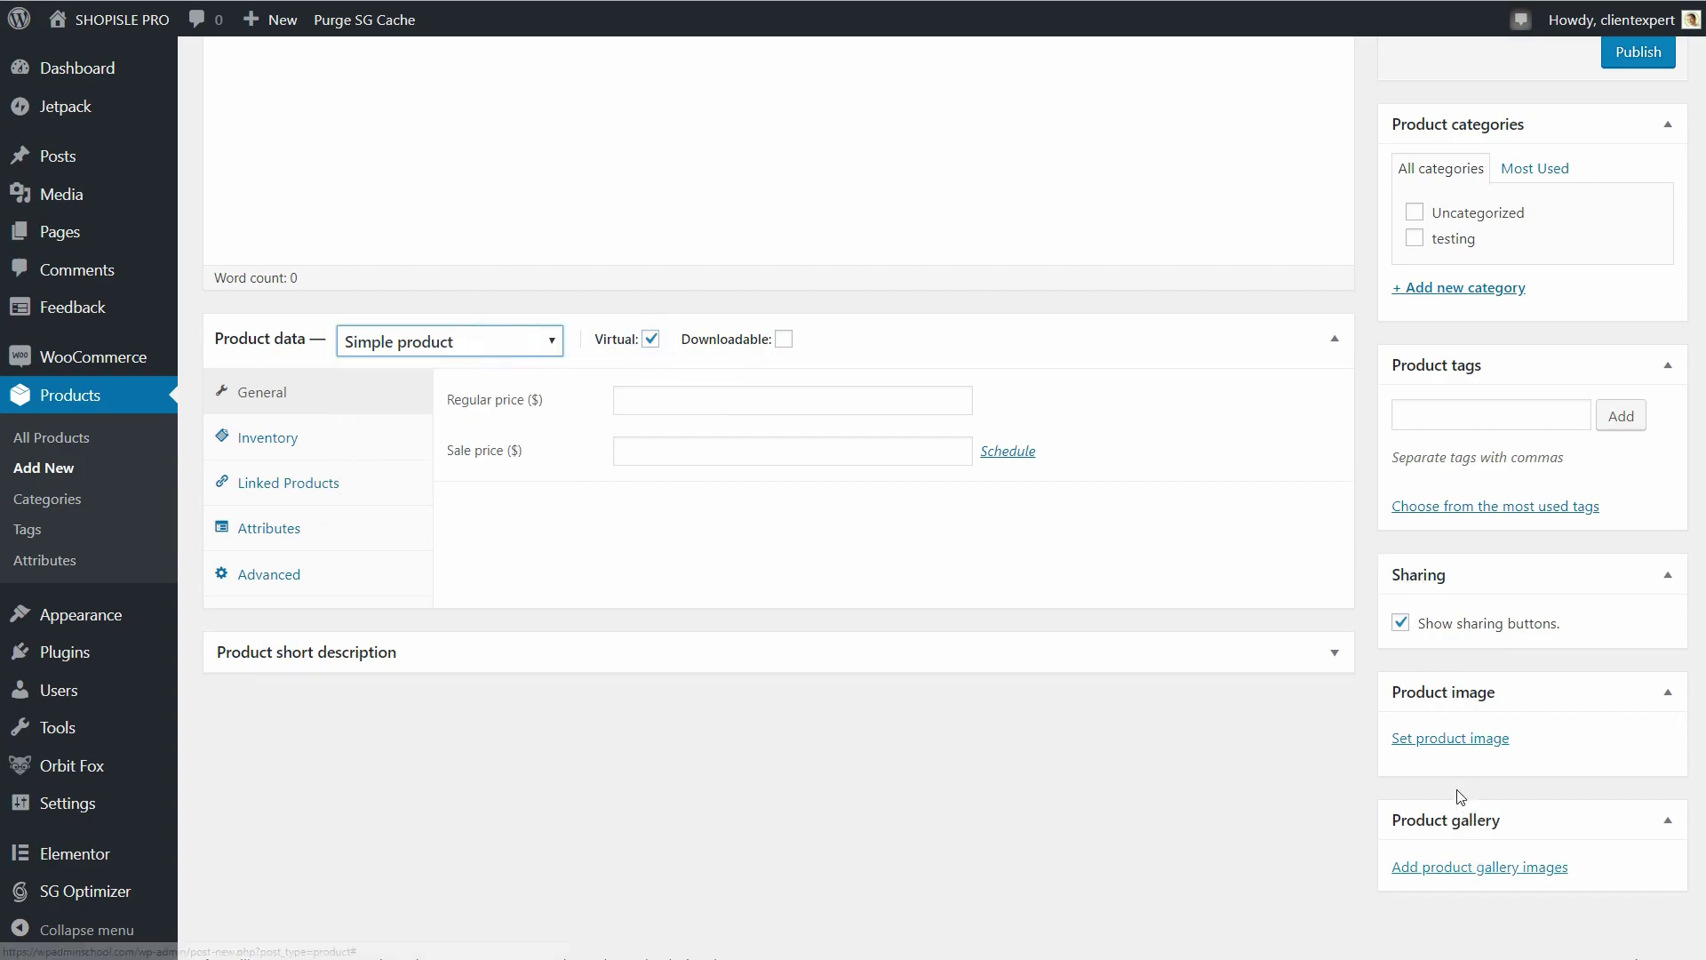
# Step: Enter 'product tag' as a product tag and start a new product category
pyautogui.click(1667, 694)
pyautogui.scroll(3, 1670, 676)
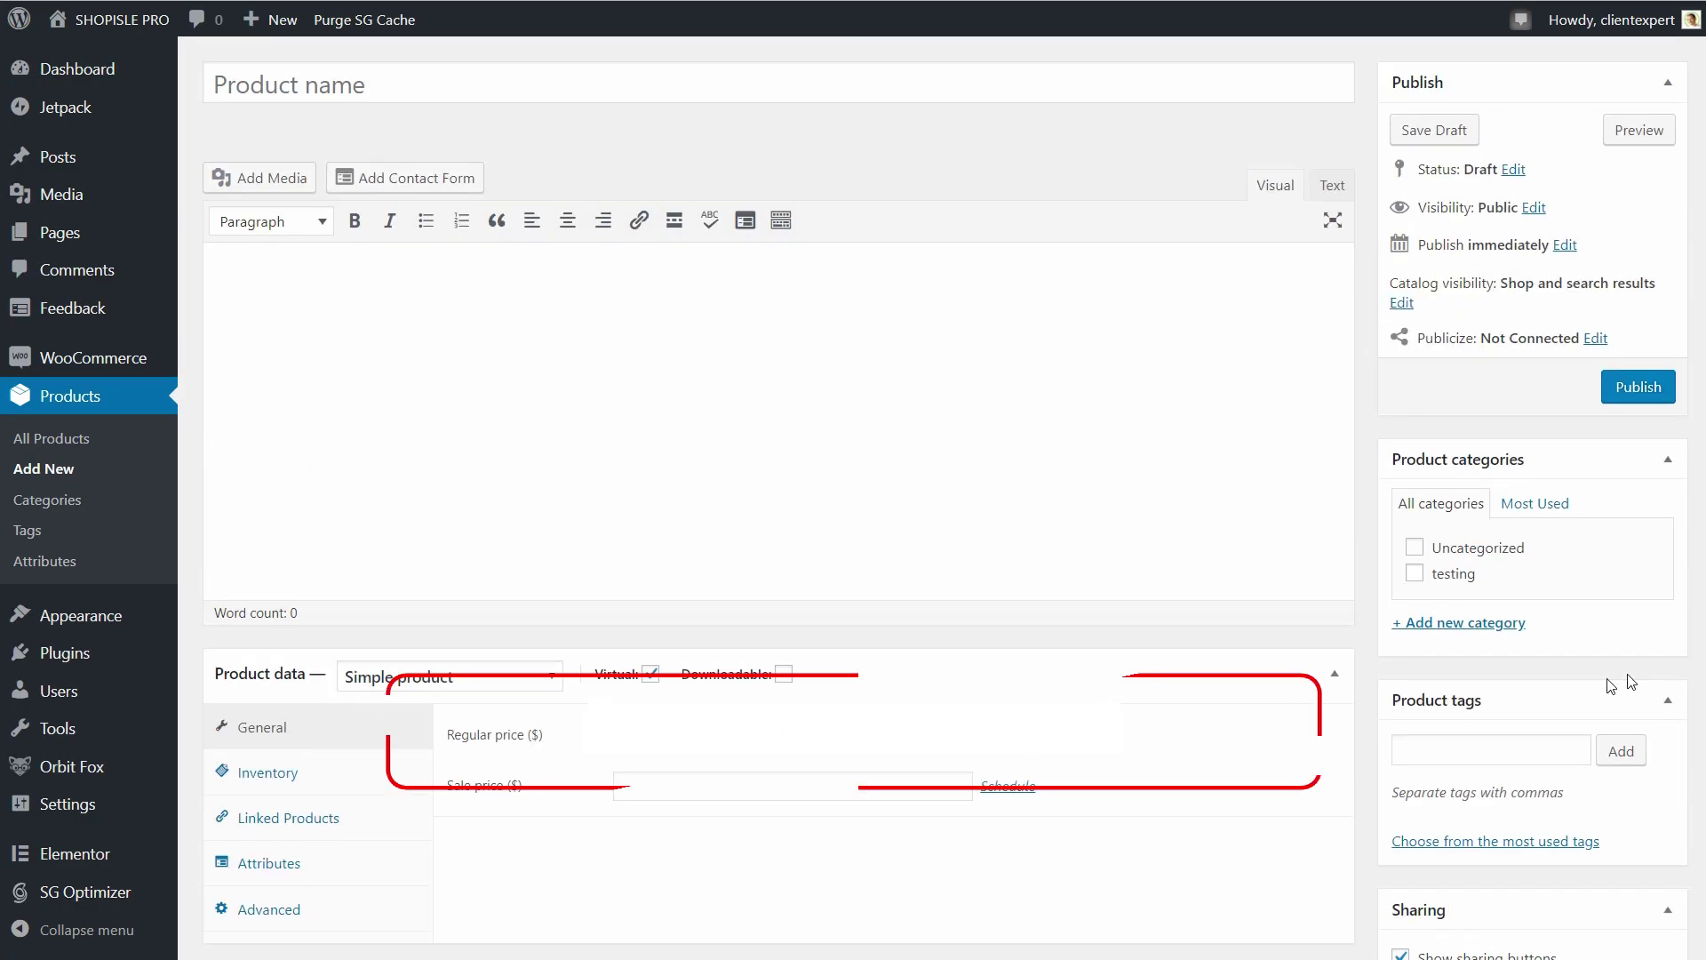
pyautogui.click(1480, 752)
pyautogui.write('produ')
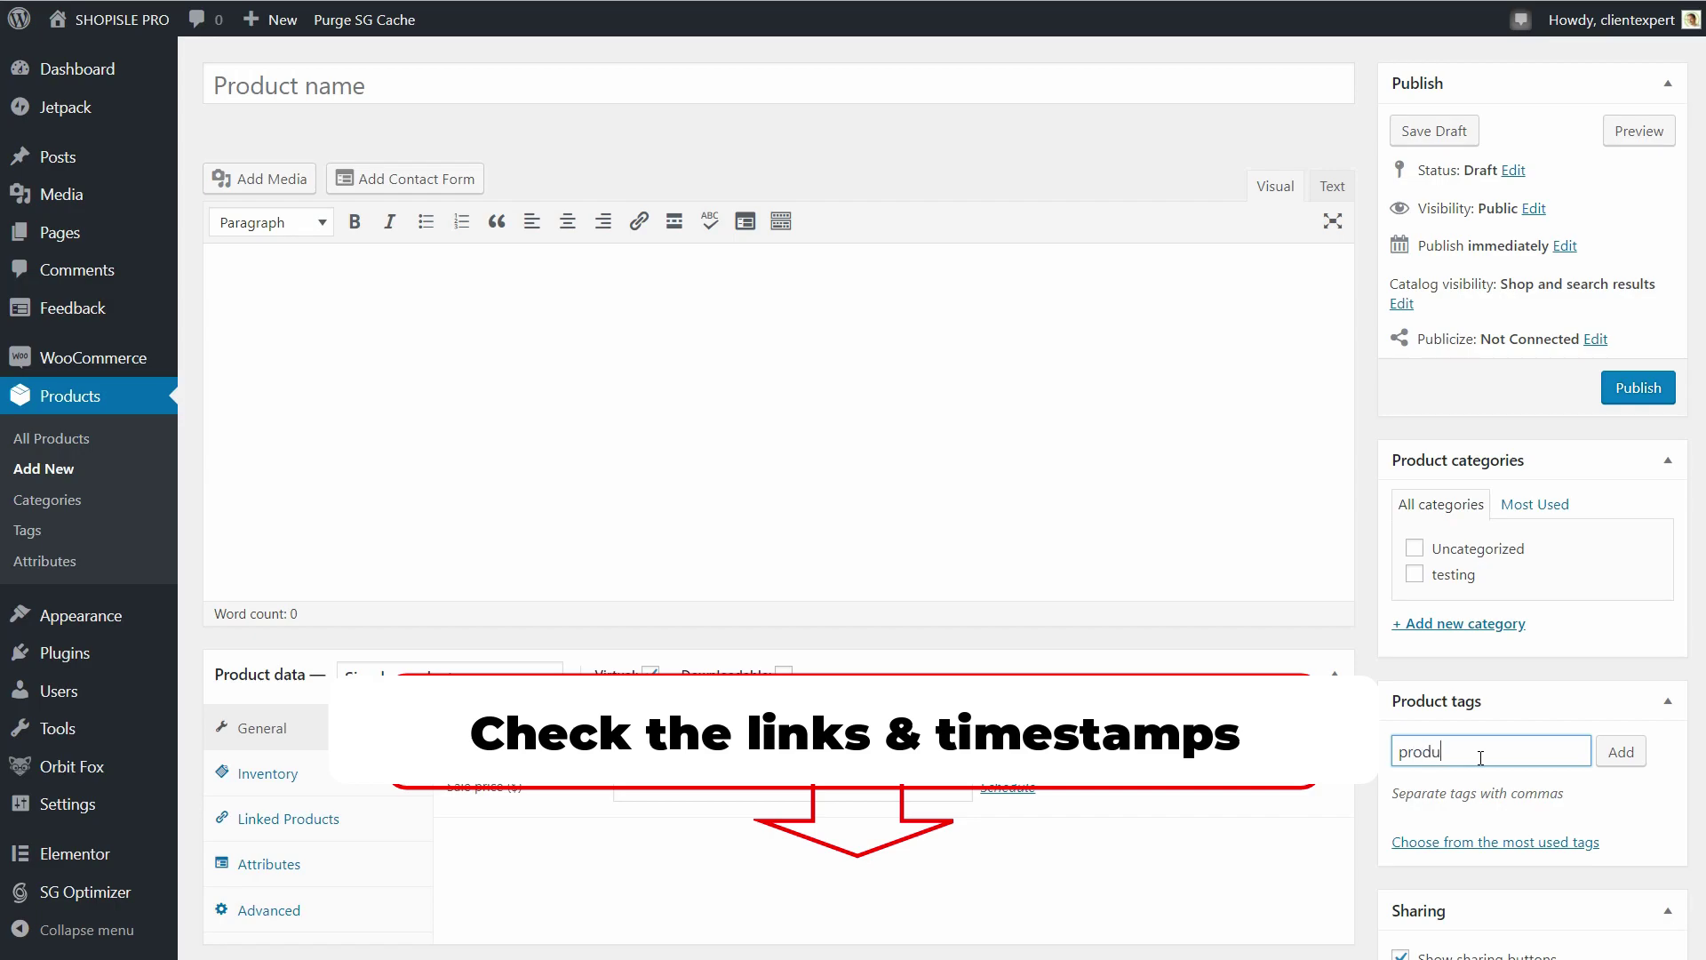
pyautogui.write('ct tag')
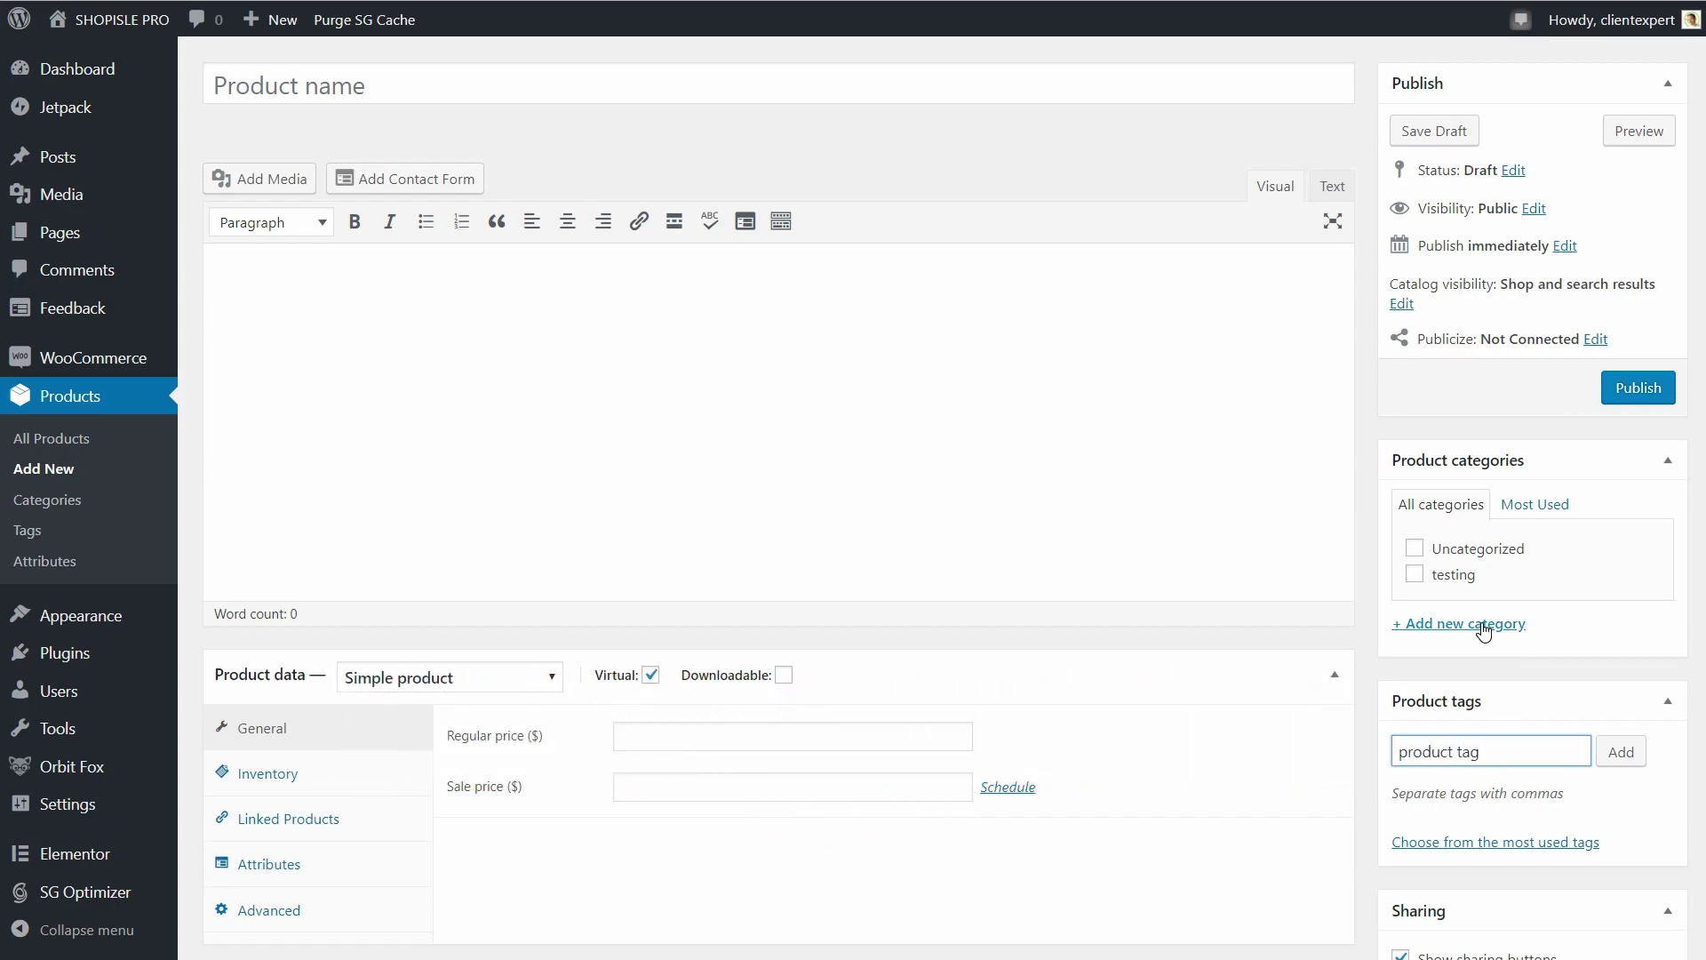
pyautogui.click(1482, 624)
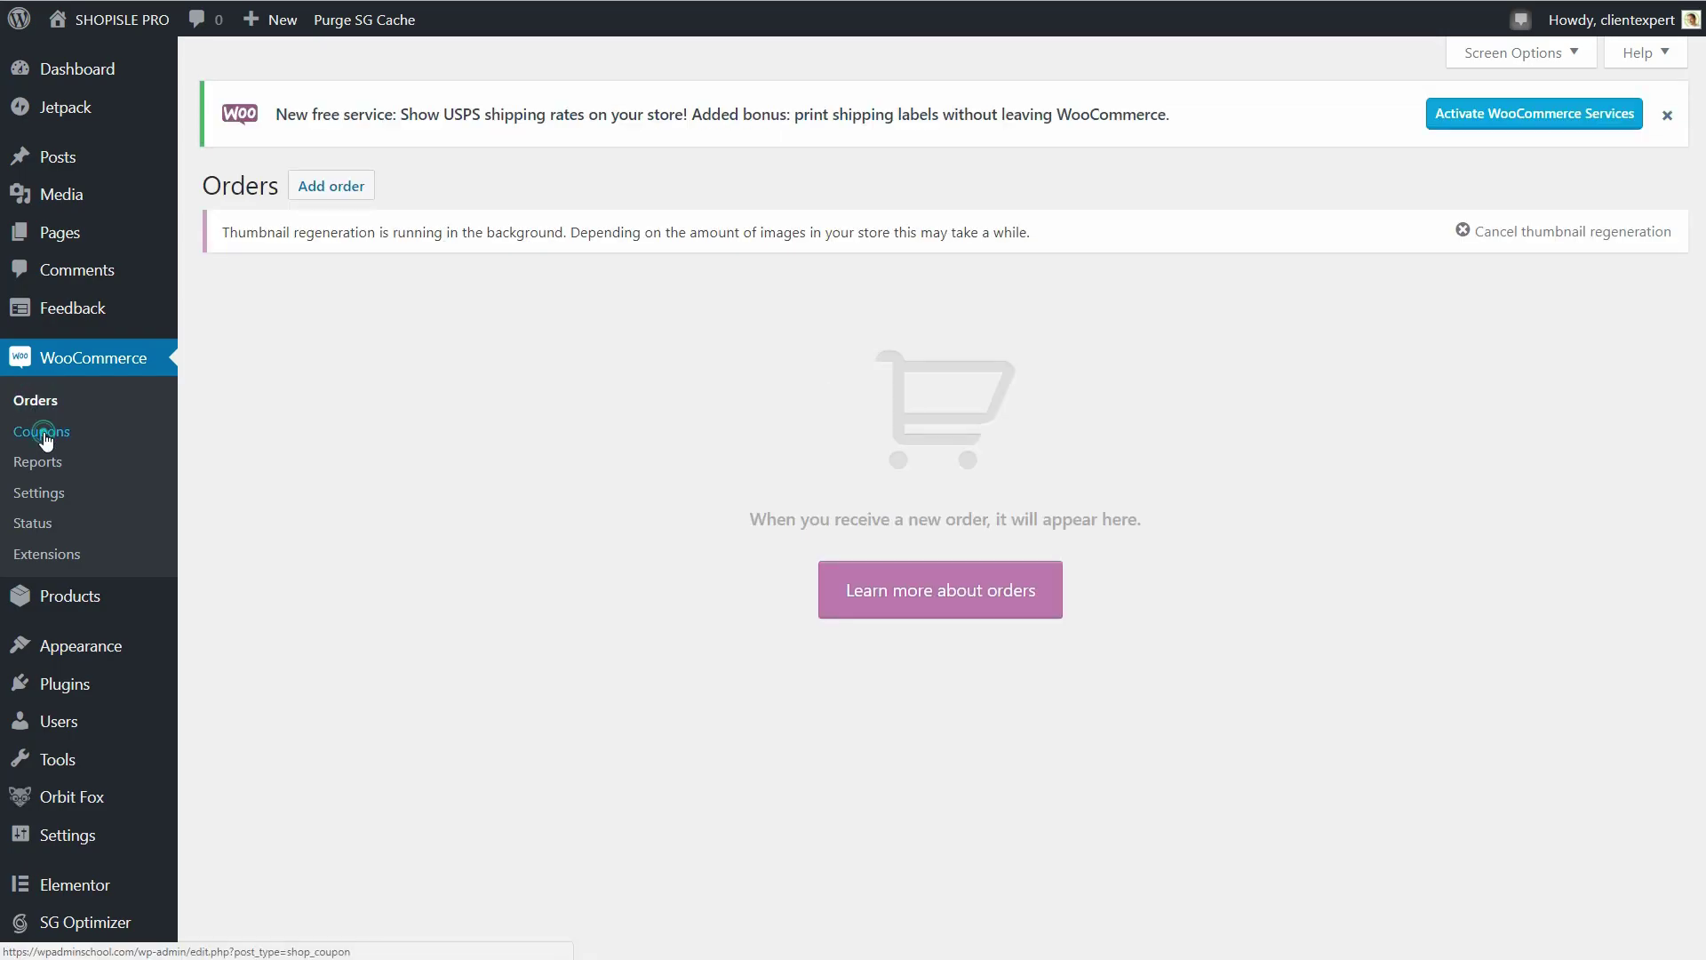
# Step: Browse WooCommerce Reports, Settings and Status, then the Products, Categories, Tags and Attributes pages
pyautogui.click(38, 461)
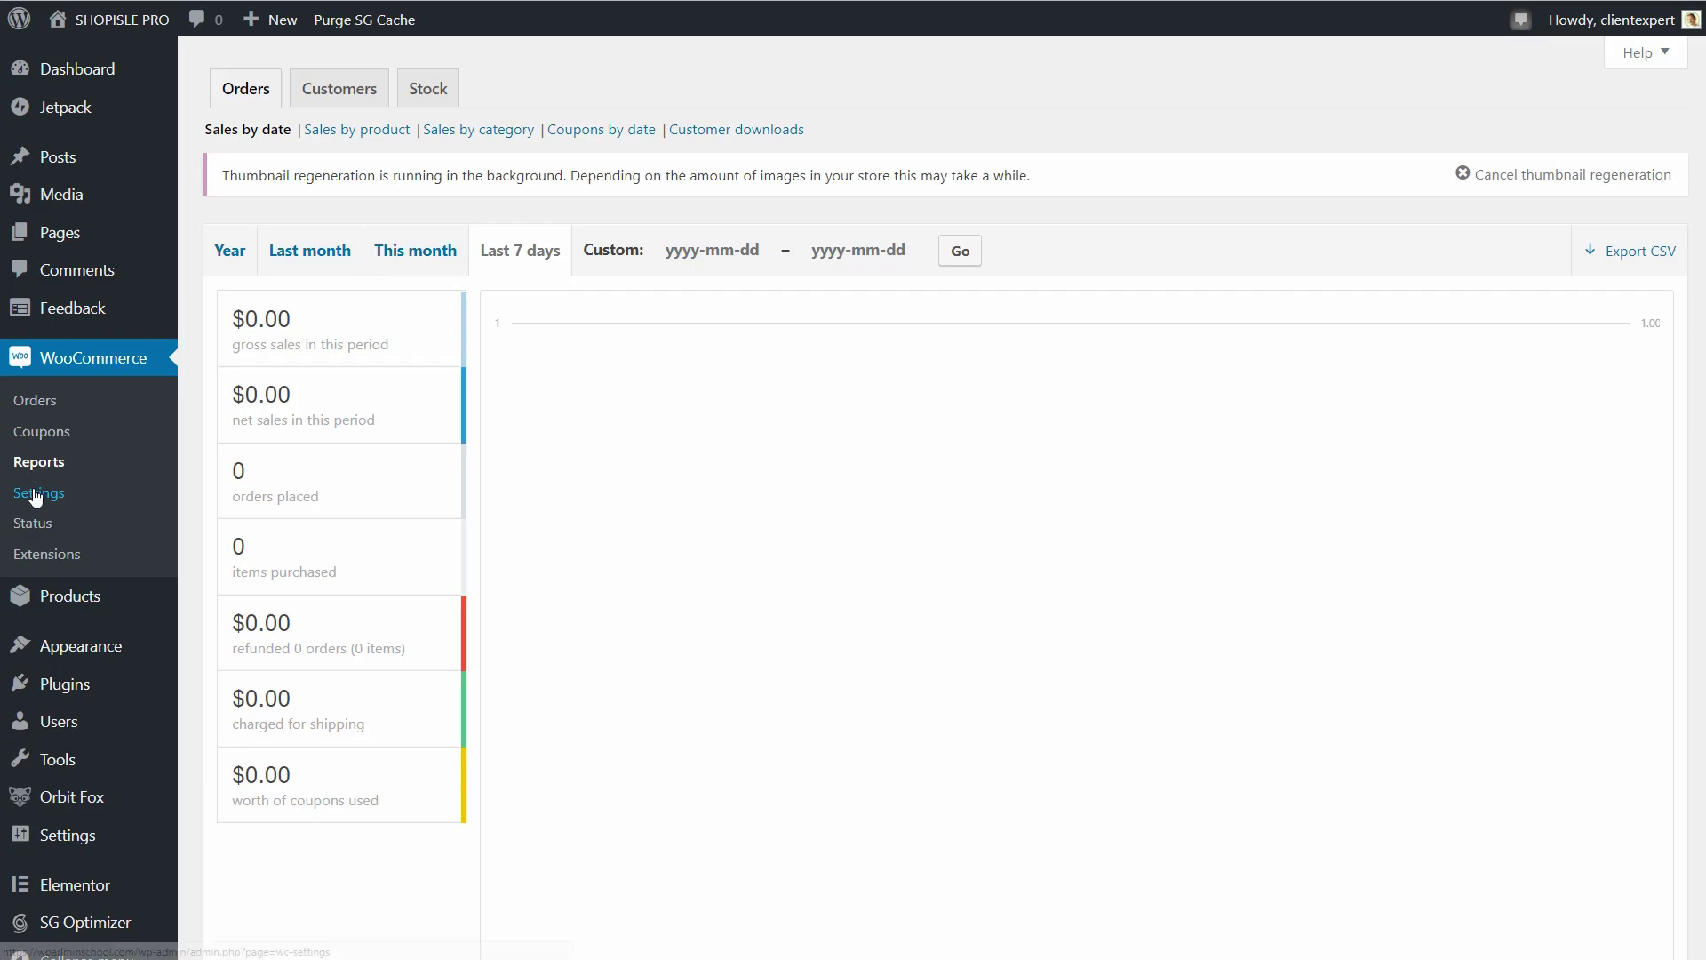
pyautogui.click(36, 495)
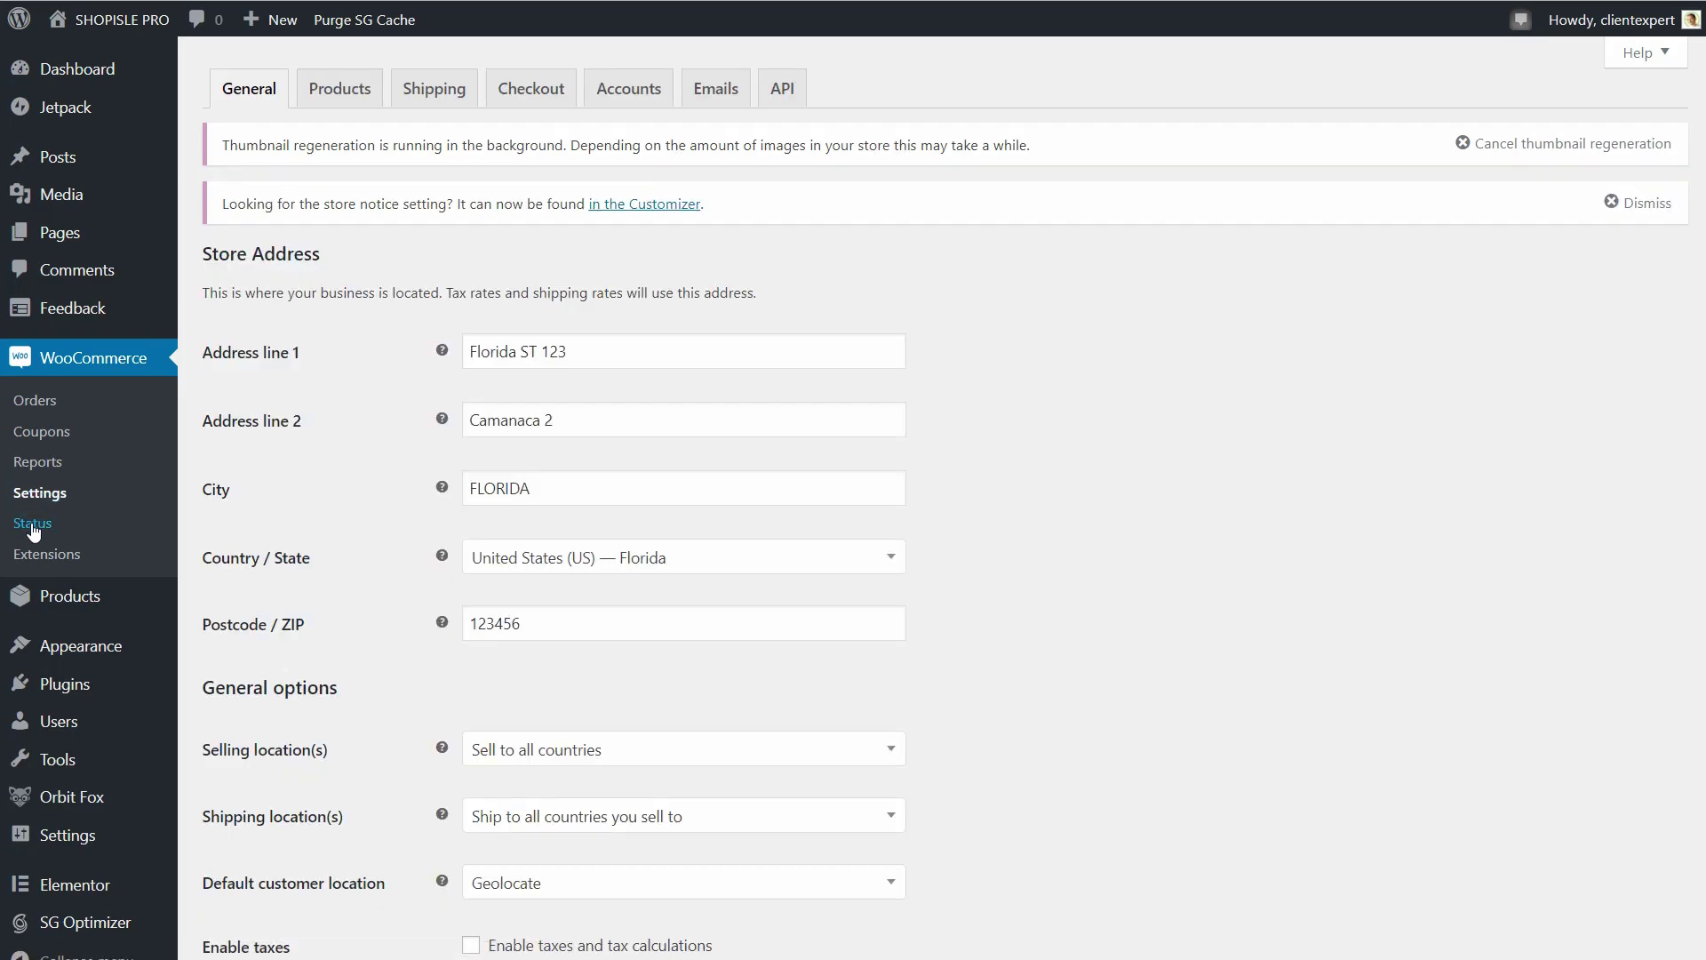
pyautogui.click(33, 525)
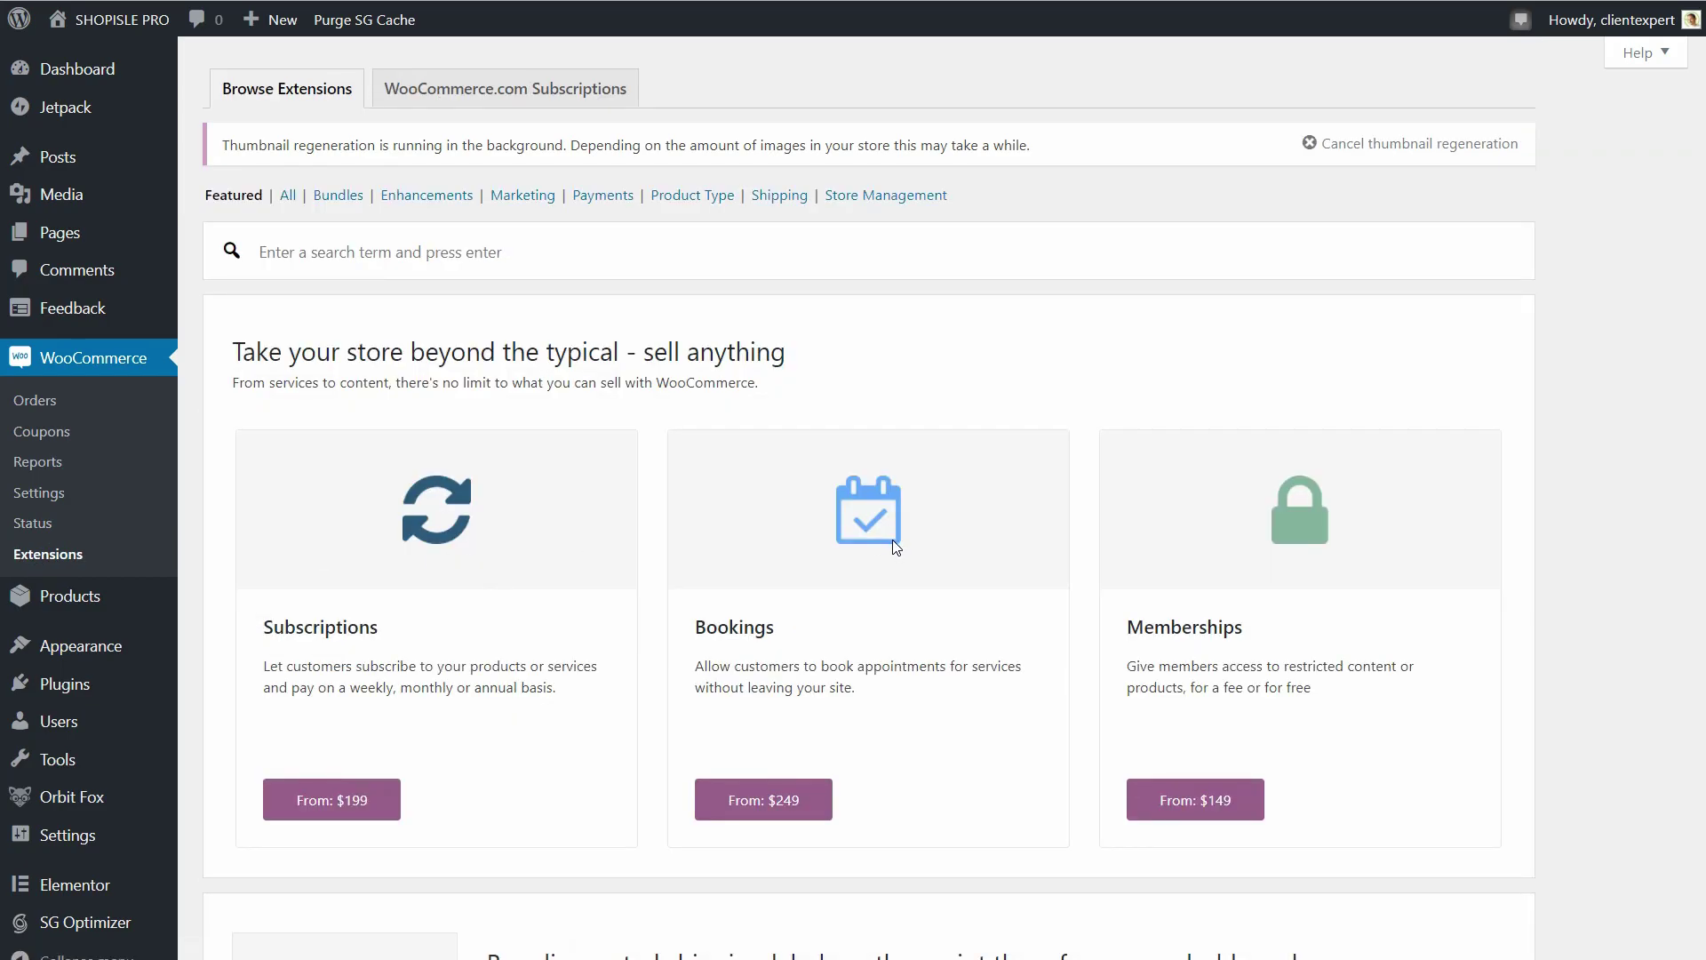
pyautogui.moveTo(69, 595)
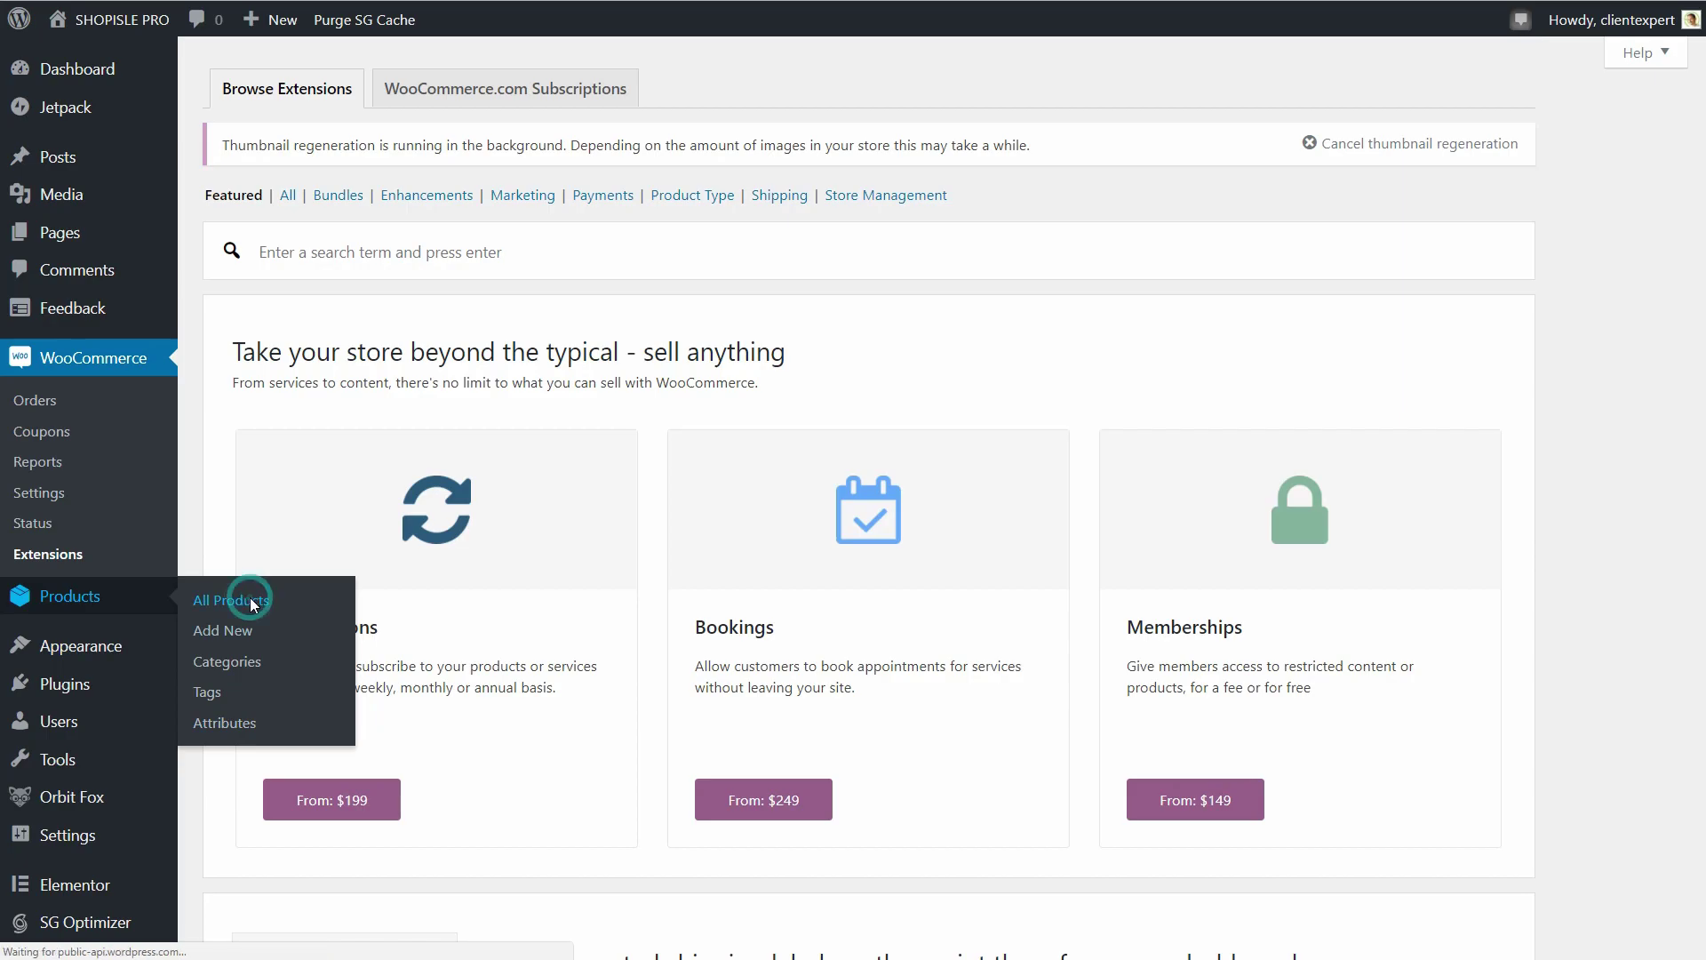
pyautogui.click(251, 602)
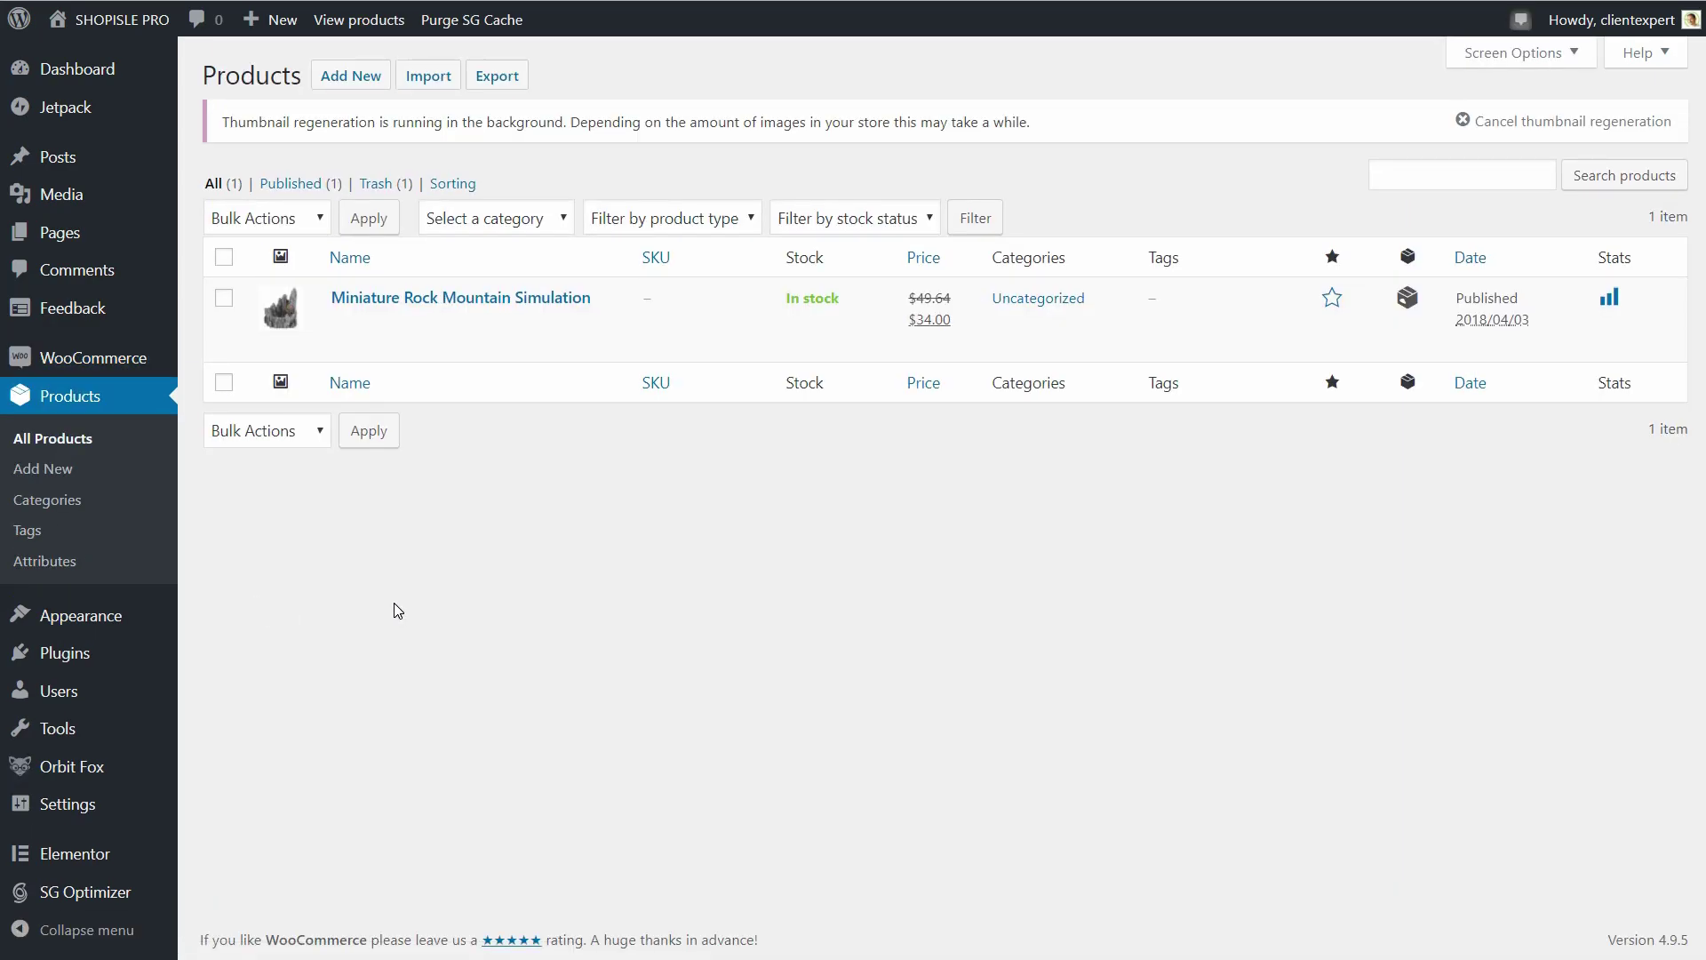
pyautogui.click(50, 500)
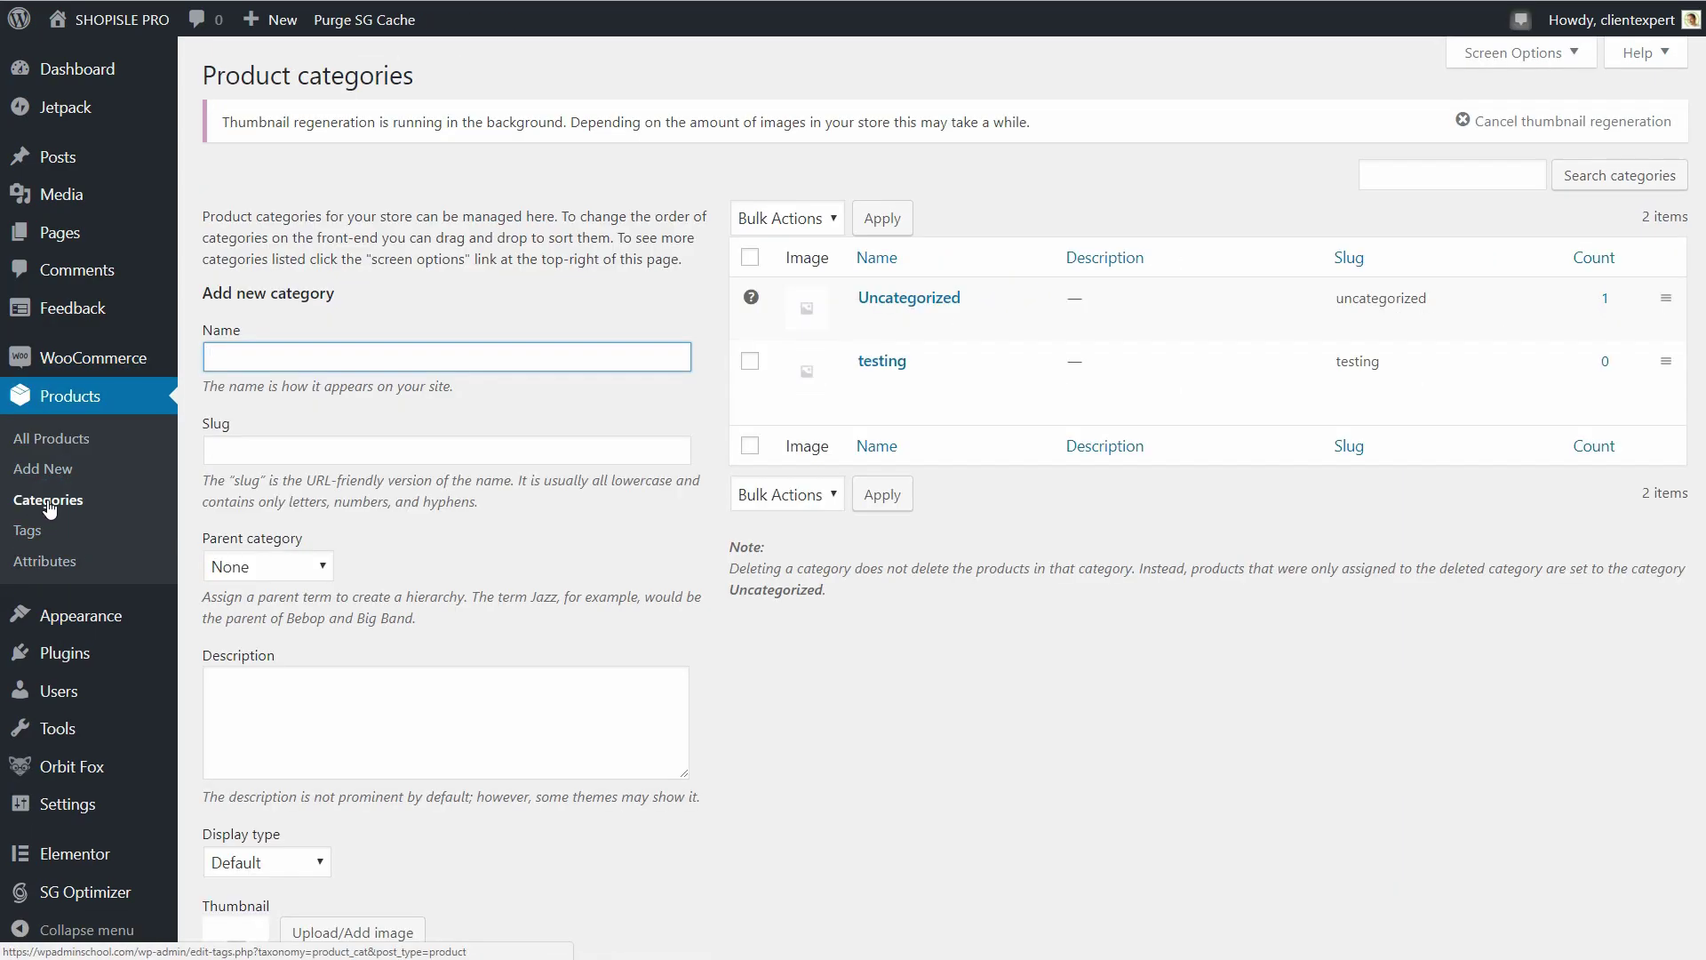
pyautogui.click(27, 531)
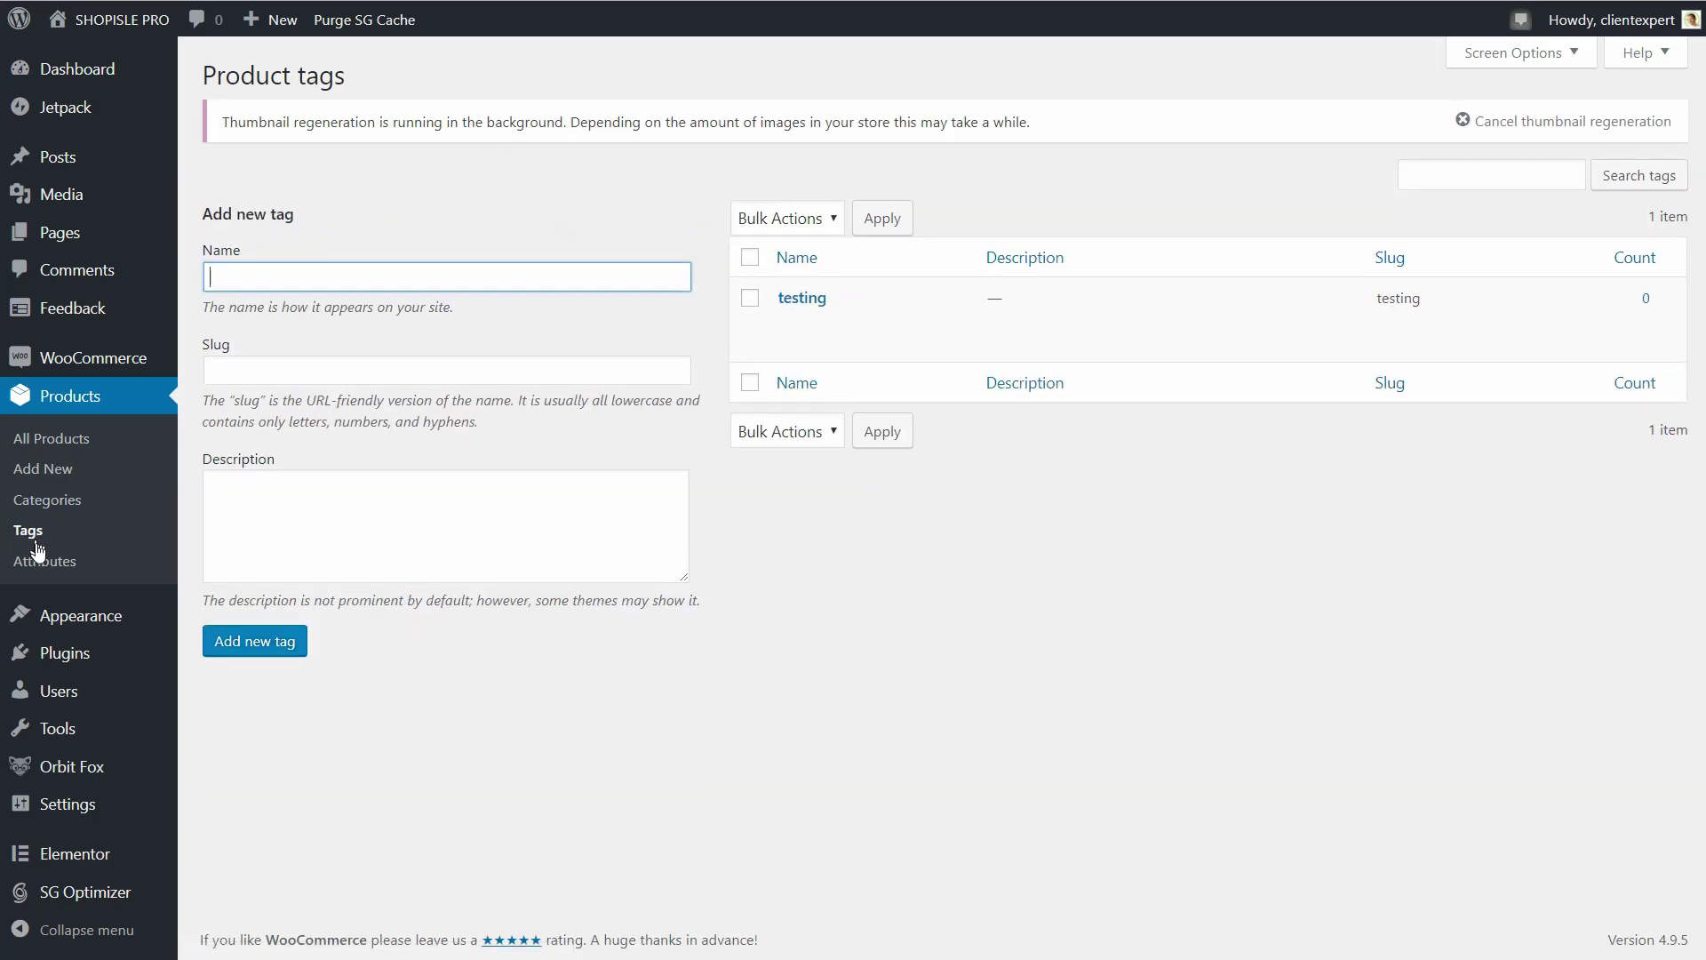
pyautogui.click(39, 558)
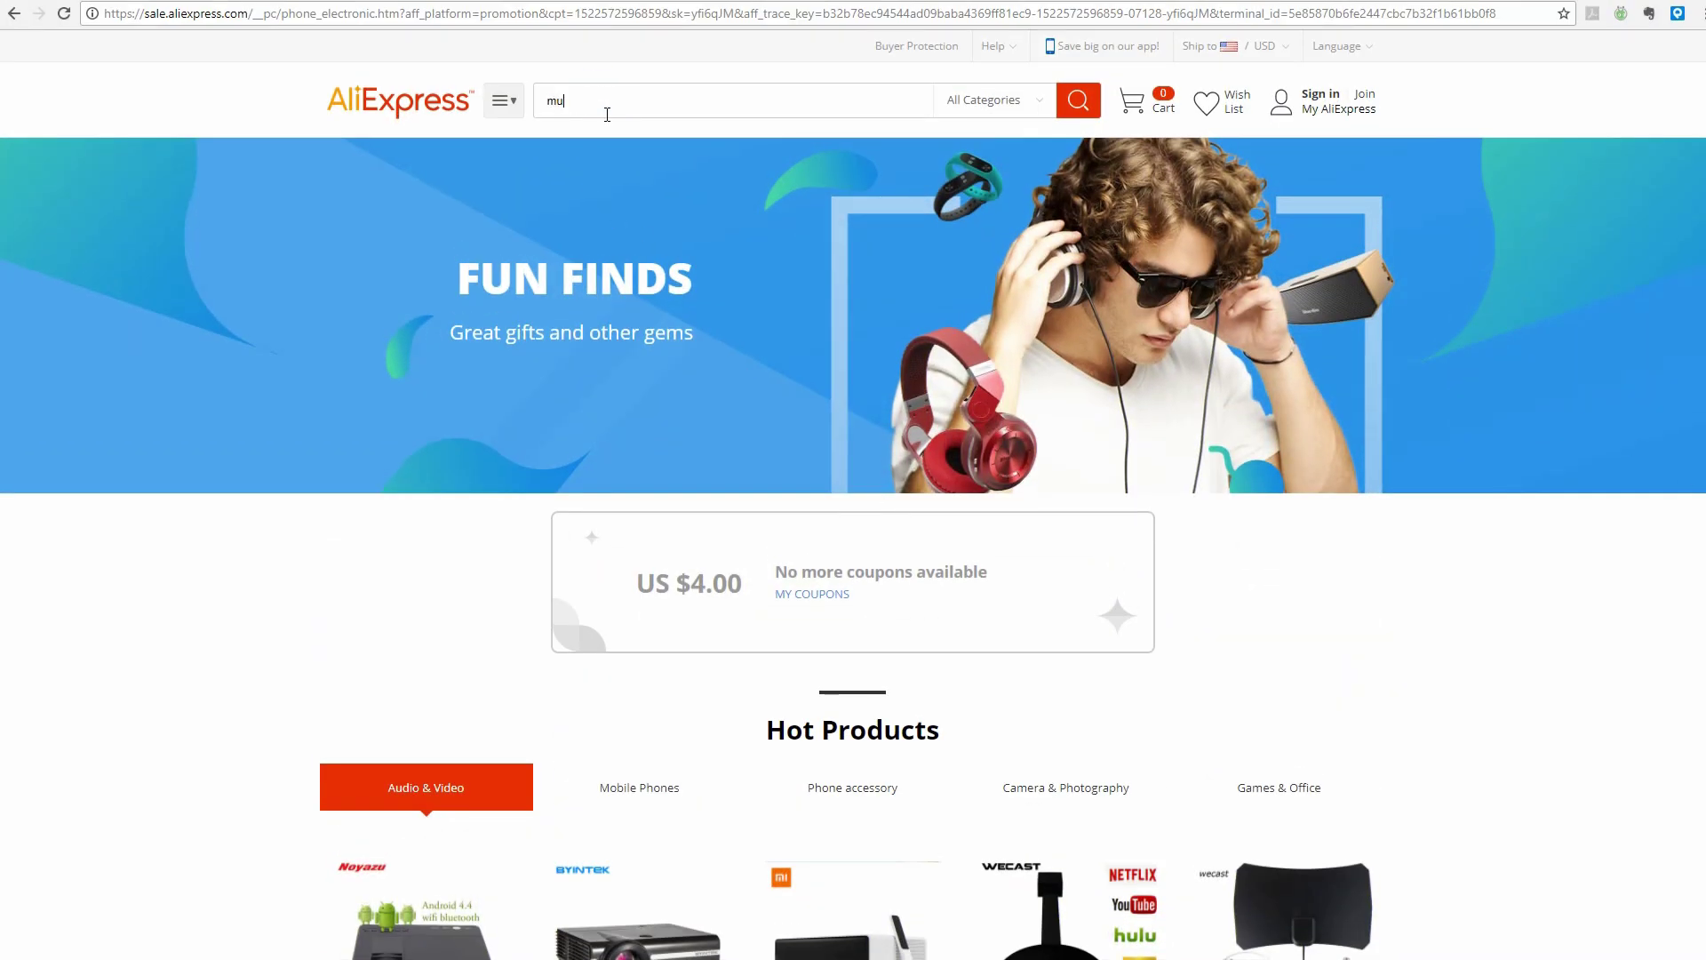
pyautogui.write('g')
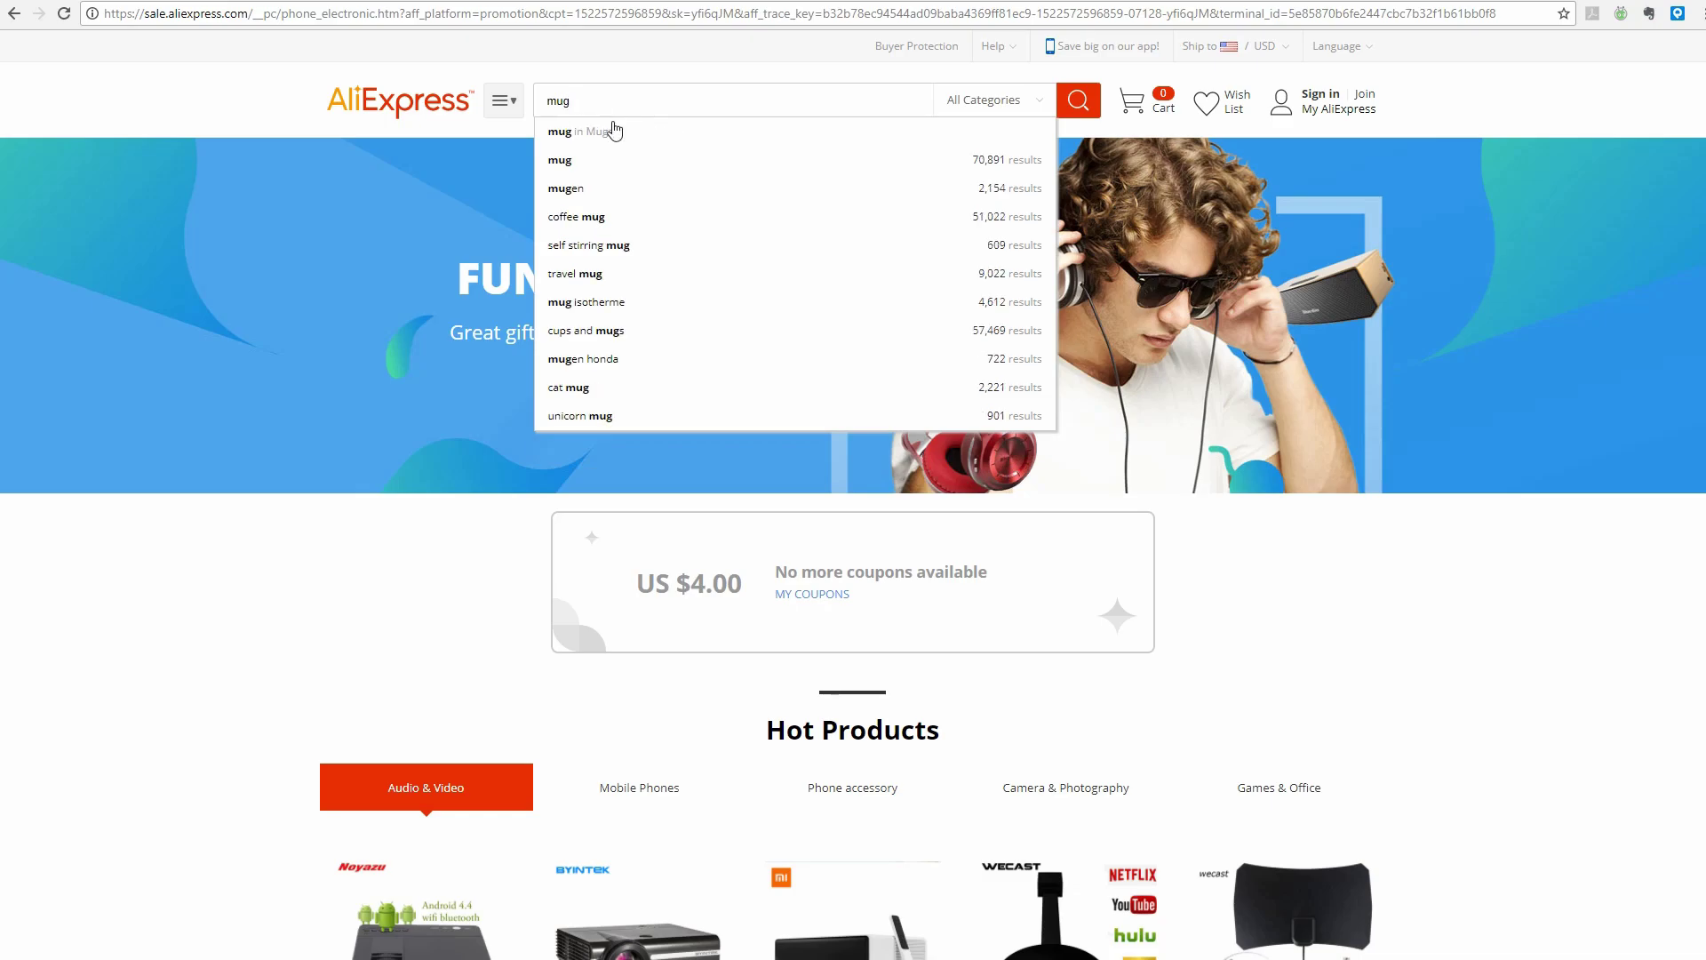
pyautogui.click(594, 160)
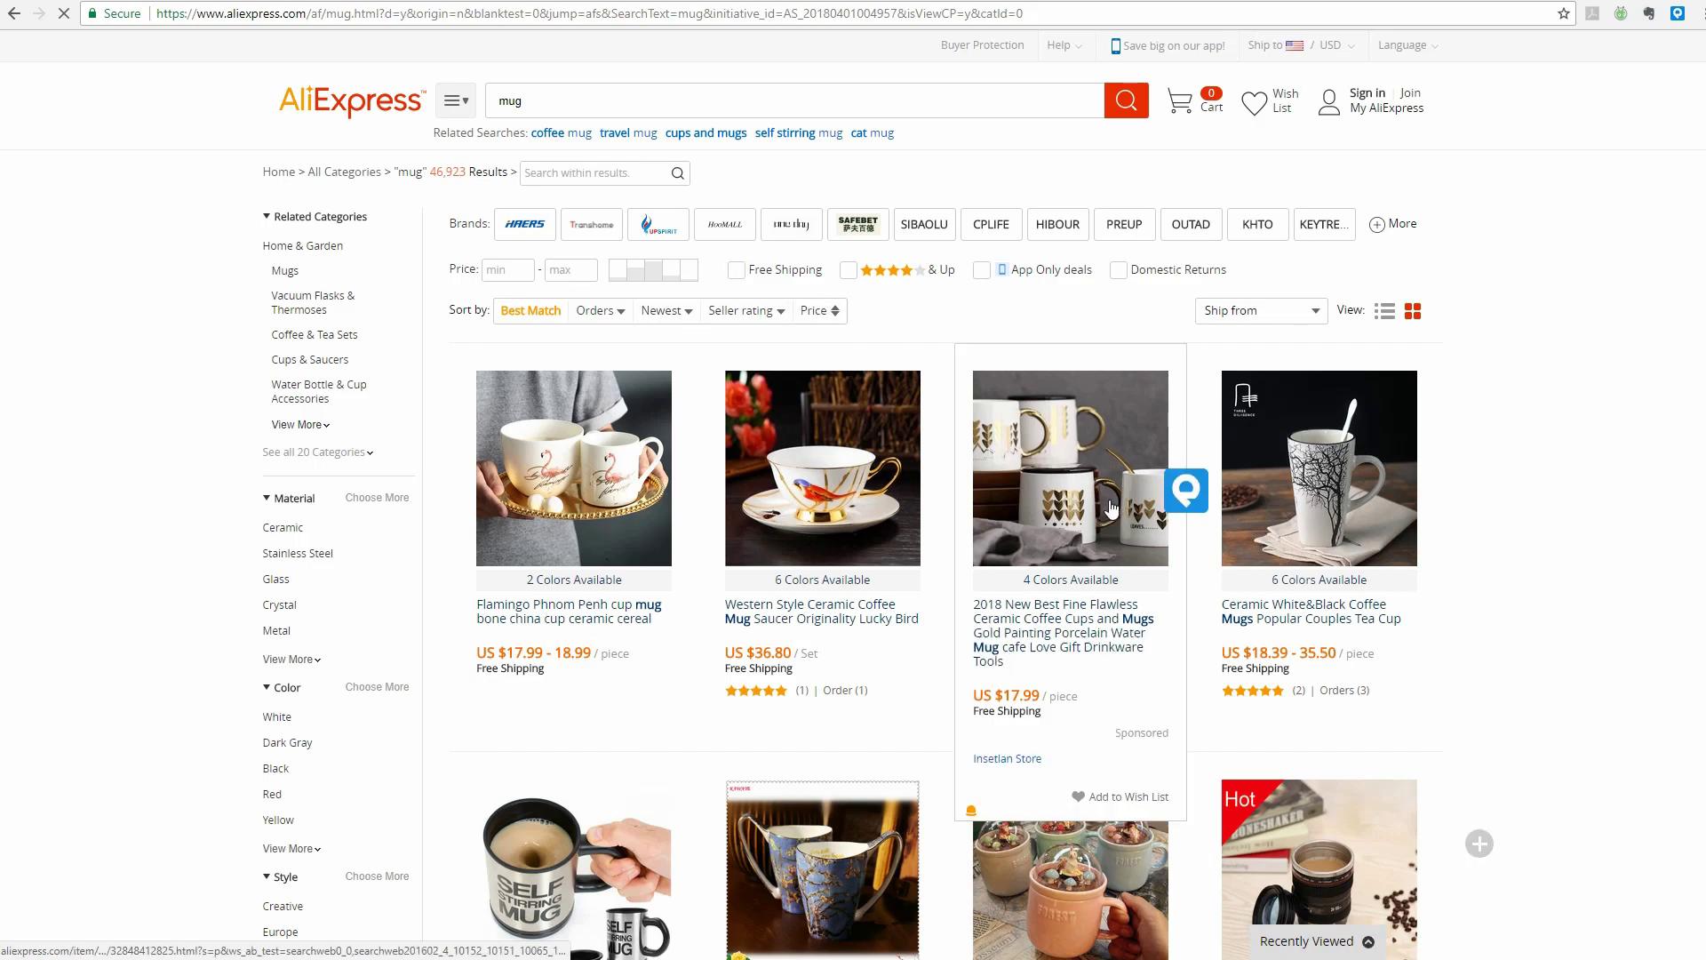
pyautogui.scroll(-3, 1110, 507)
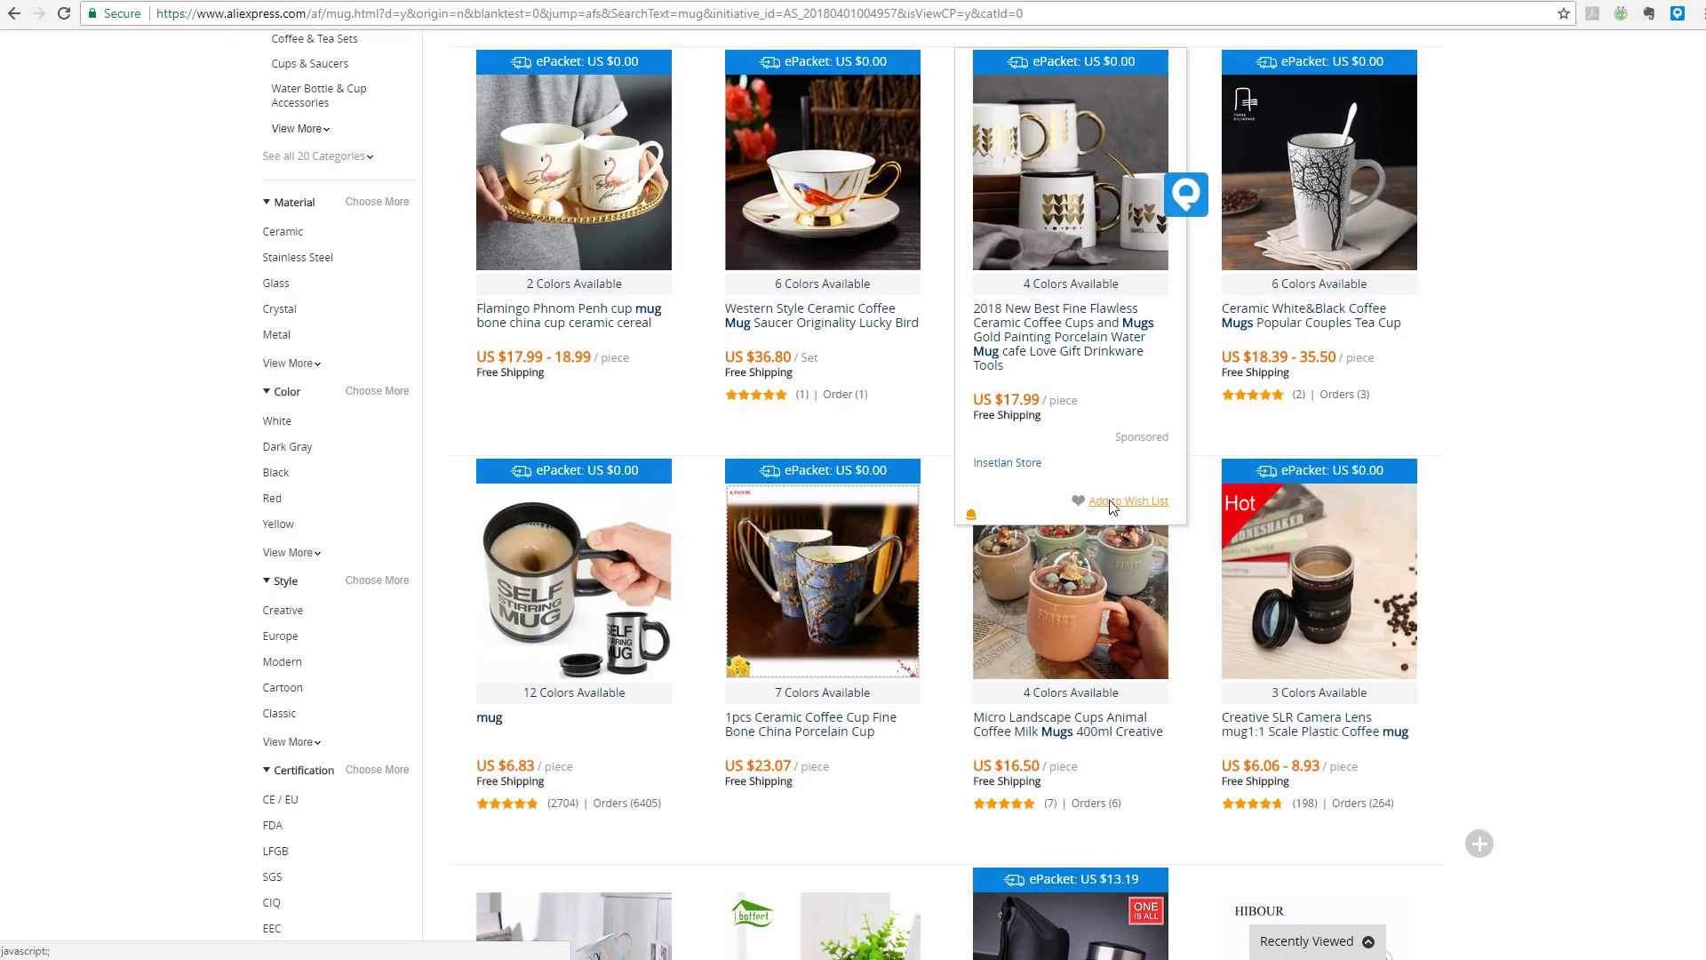
pyautogui.scroll(-3, 1111, 508)
pyautogui.scroll(-3, 1111, 507)
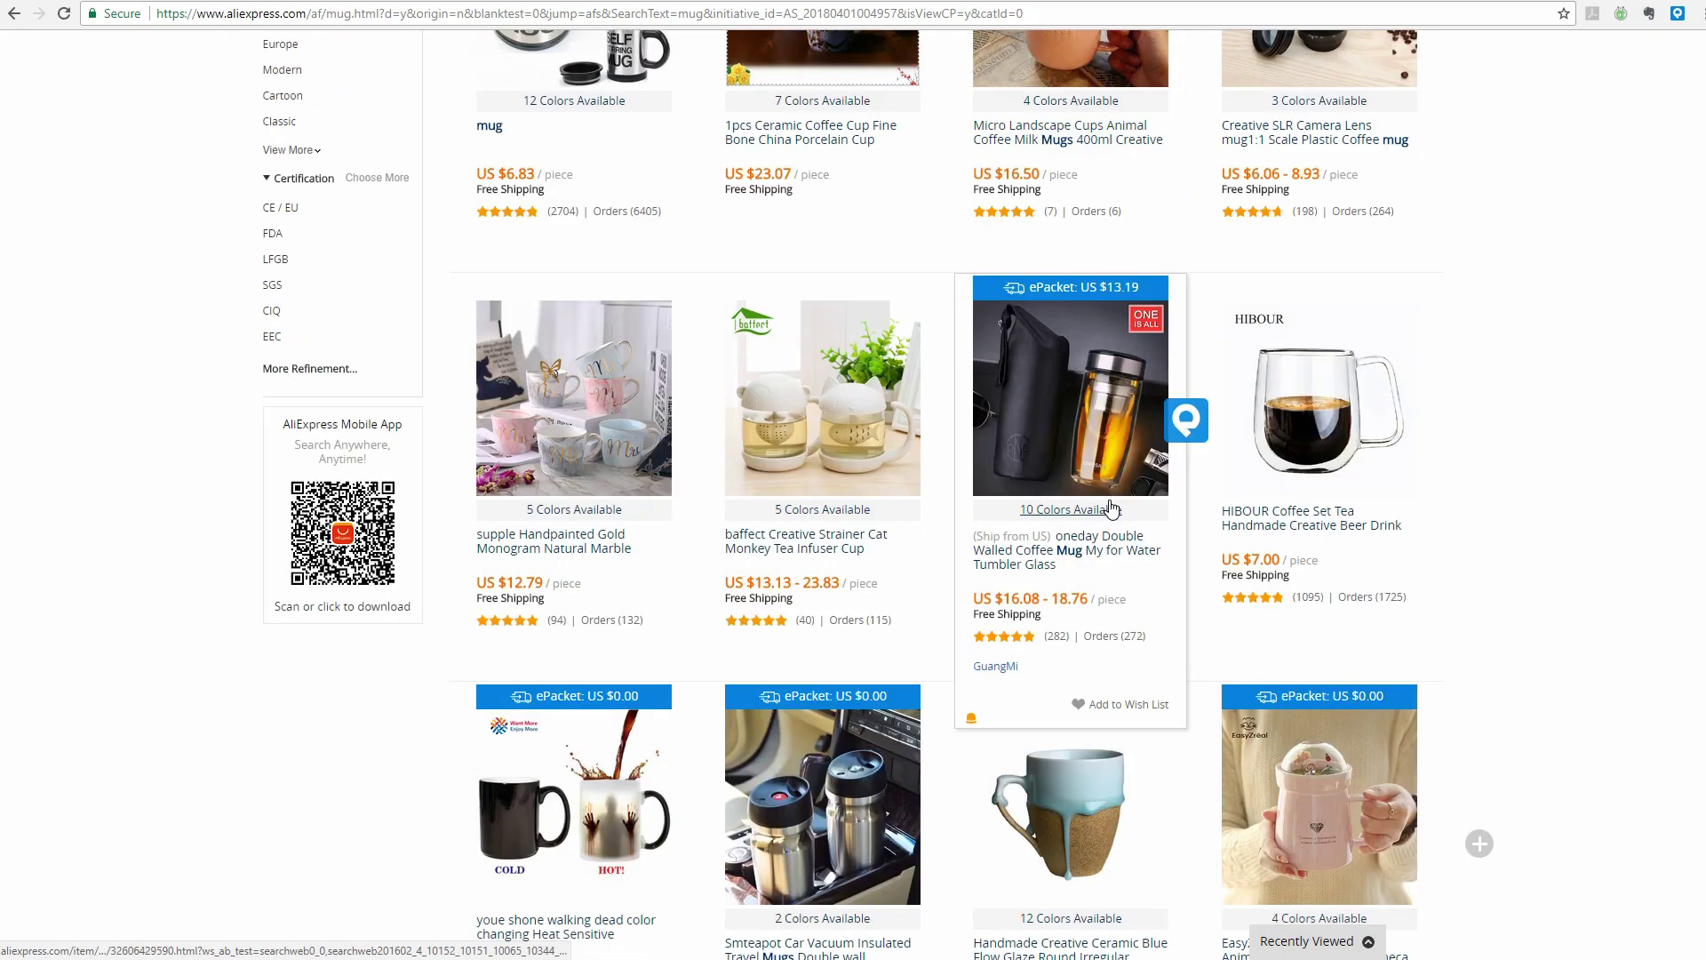
pyautogui.scroll(-3, 1111, 507)
pyautogui.scroll(-5, 1111, 507)
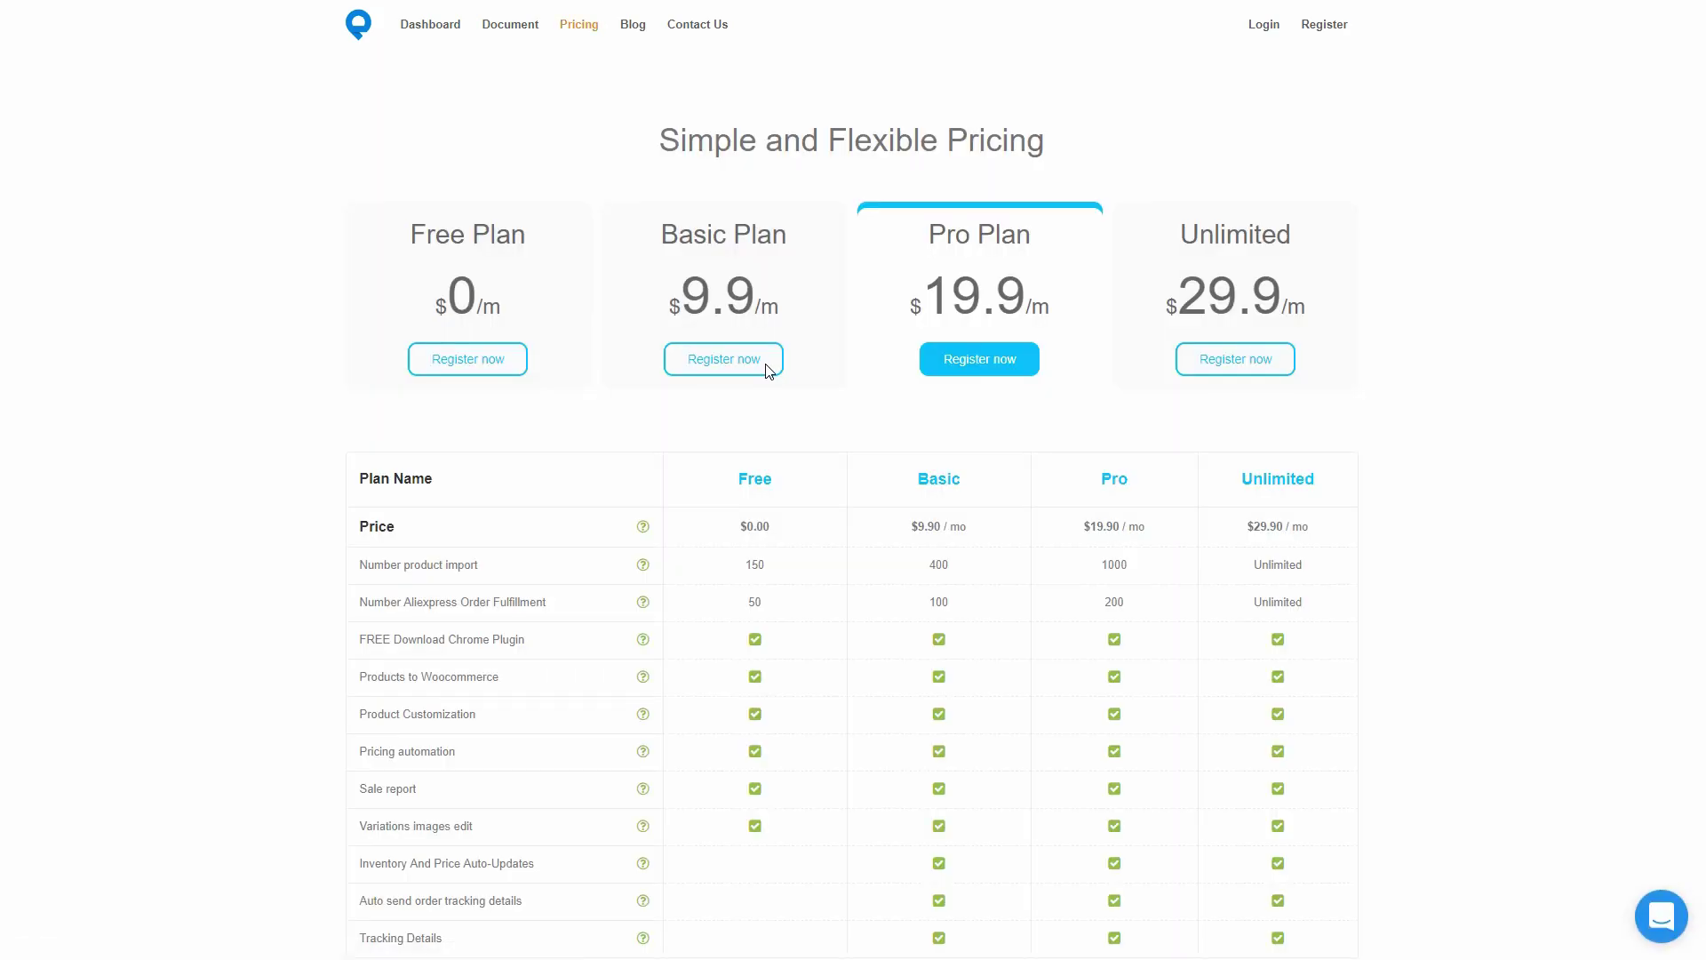
# Step: Choose the Free plan and enter username testingpurpose, a password and an e-mail address
pyautogui.click(447, 366)
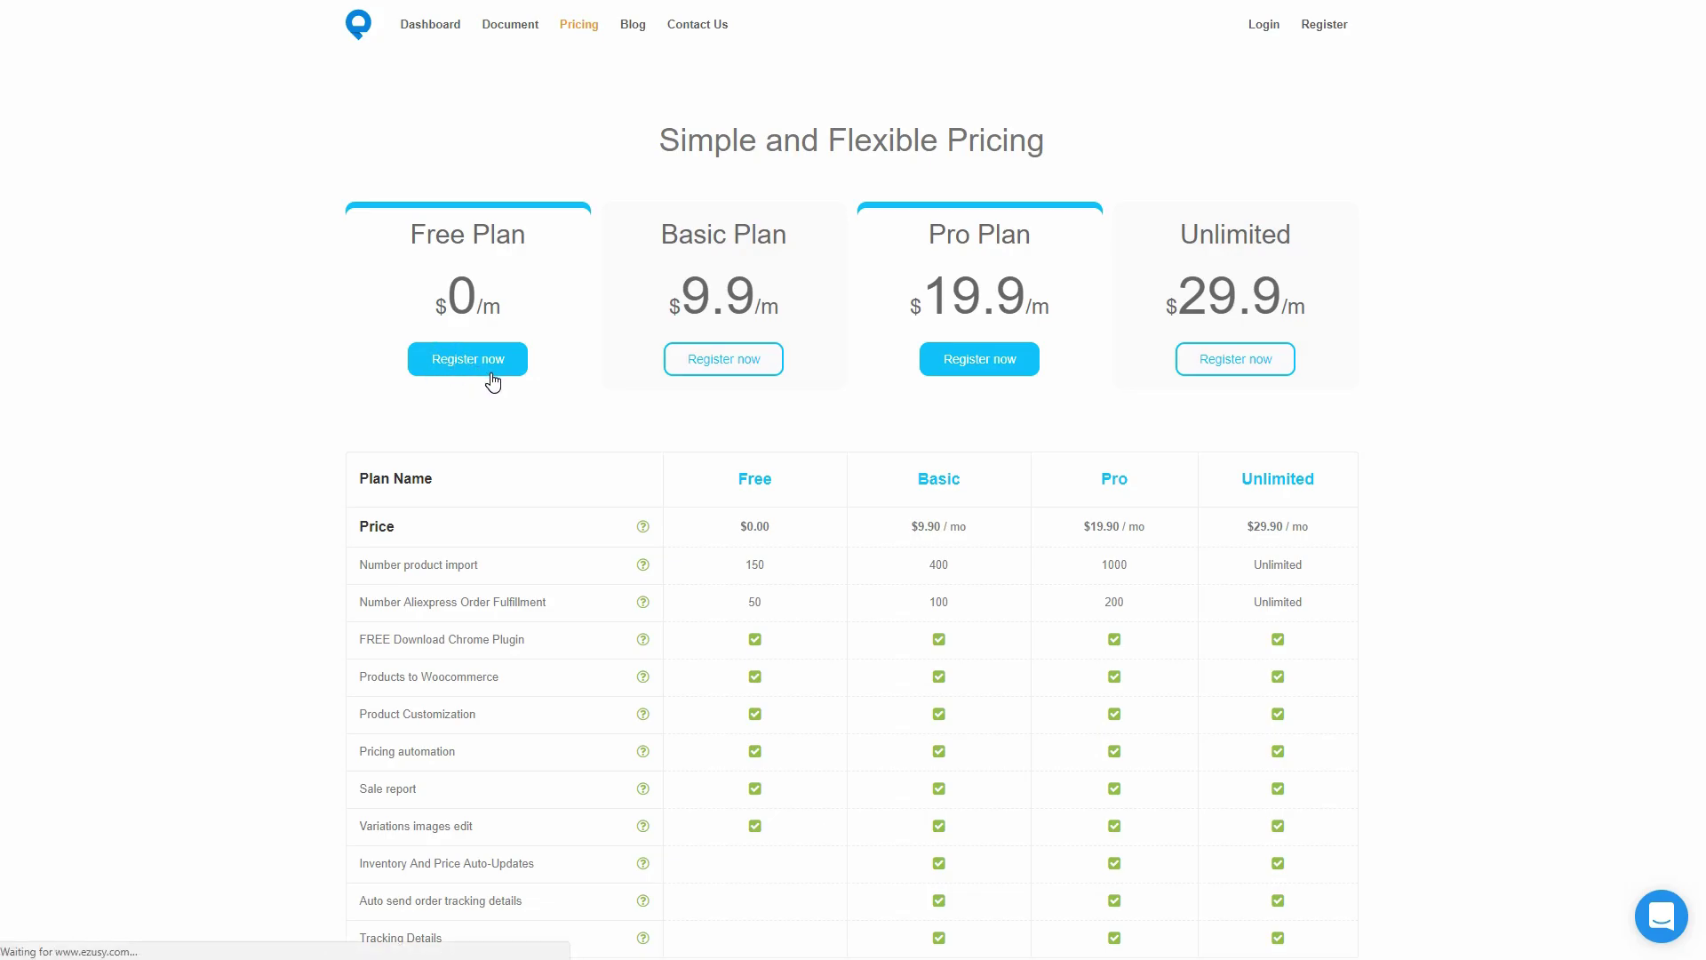
pyautogui.click(641, 645)
pyautogui.write('testingpu')
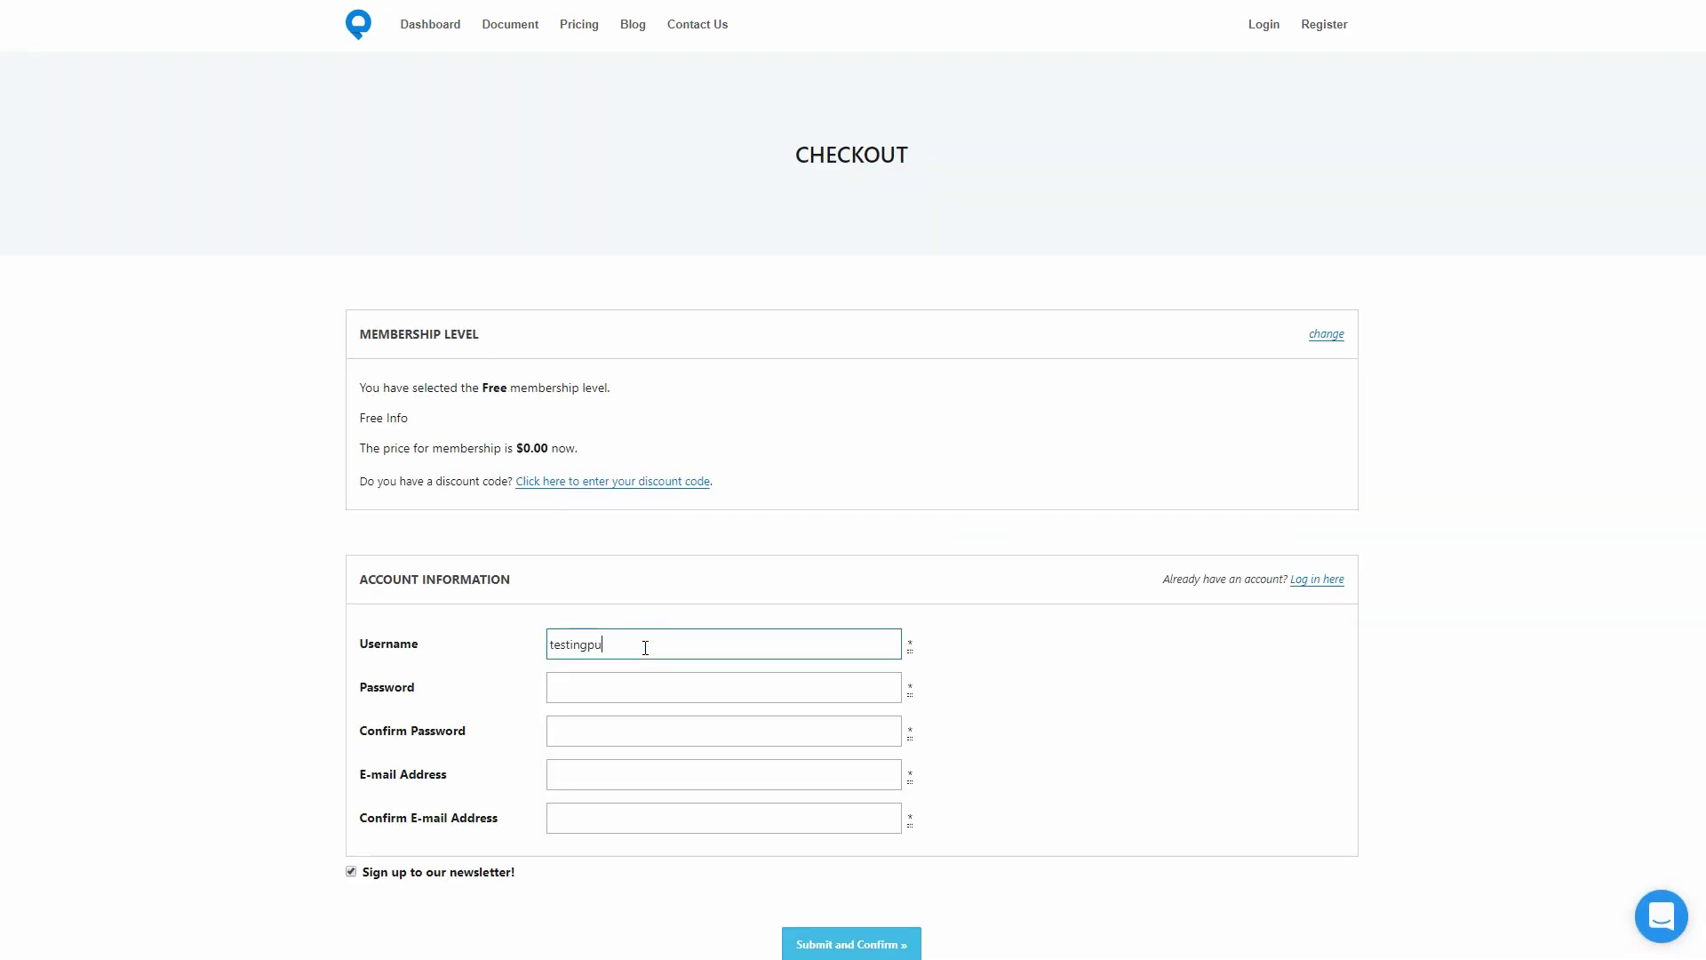
pyautogui.write('rpose')
pyautogui.click(617, 686)
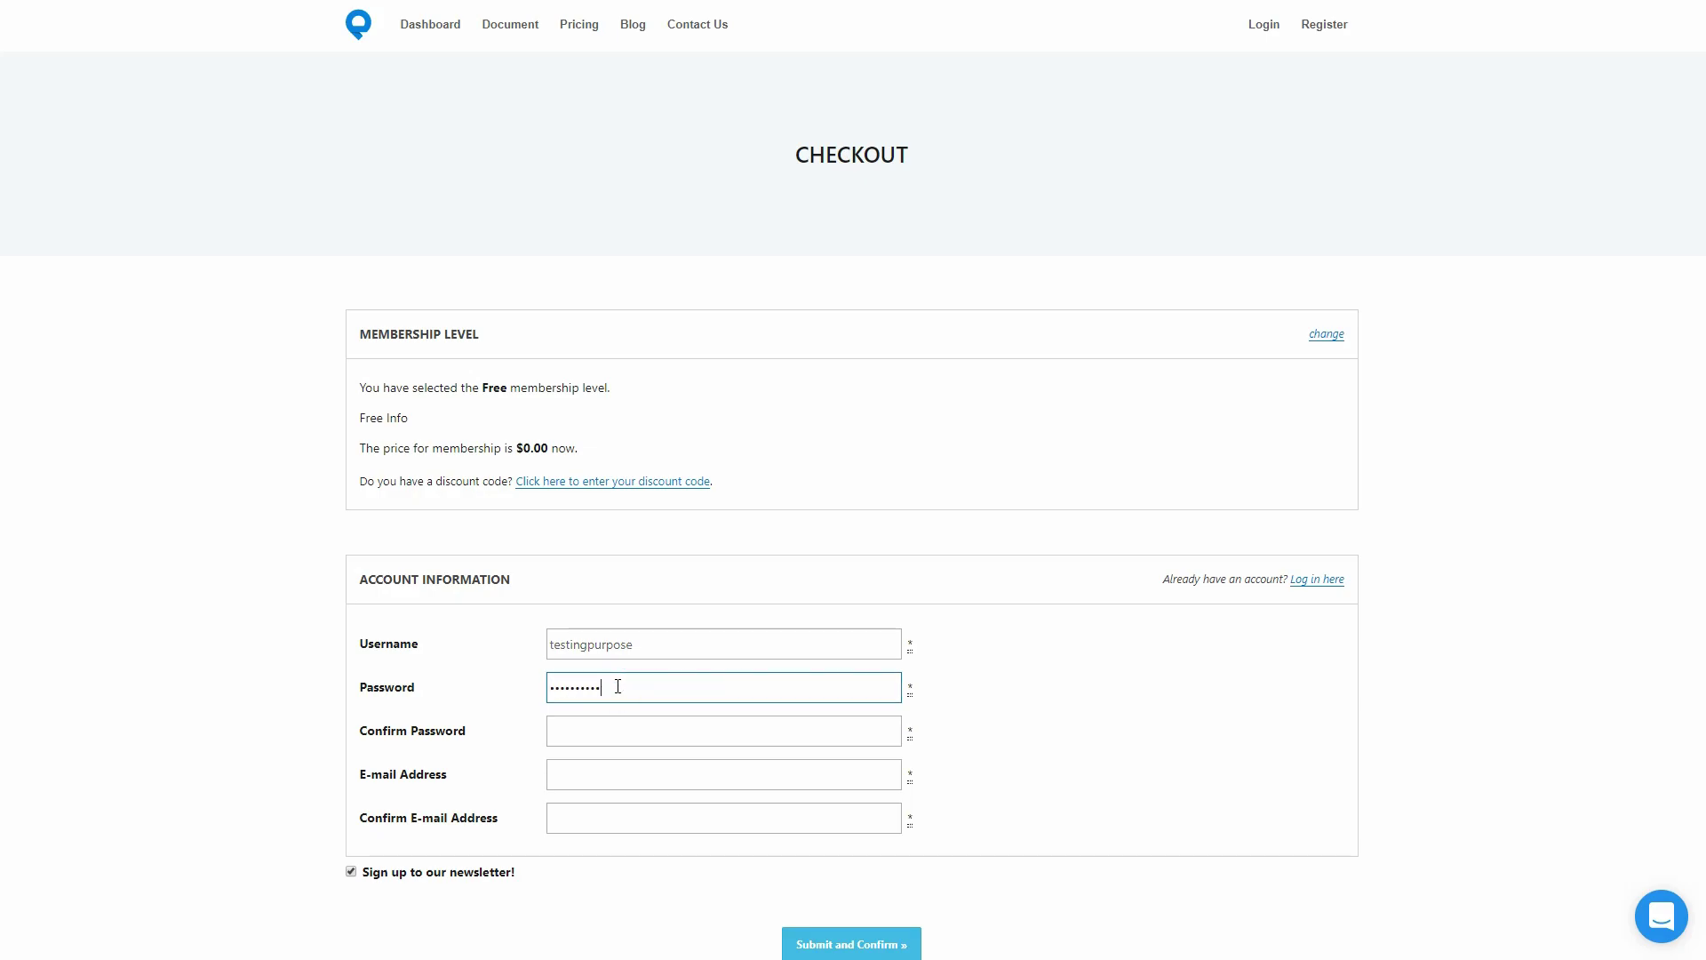
pyautogui.press('Tab')
pyautogui.press('Tab')
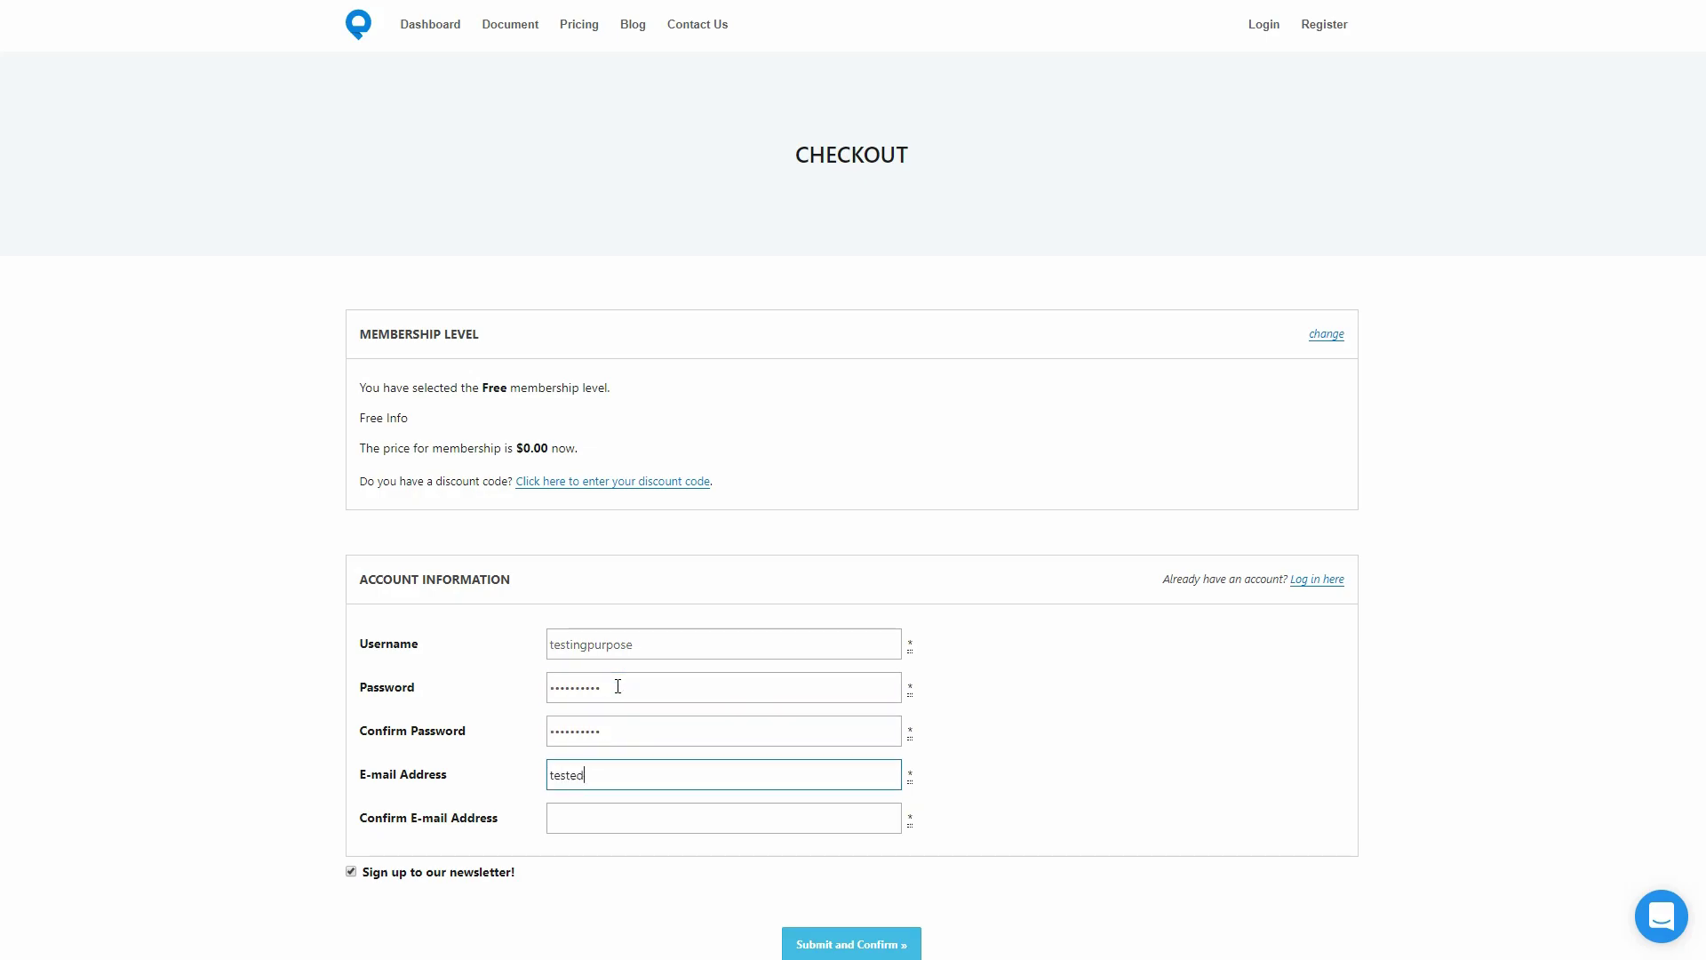
pyautogui.press('Tab')
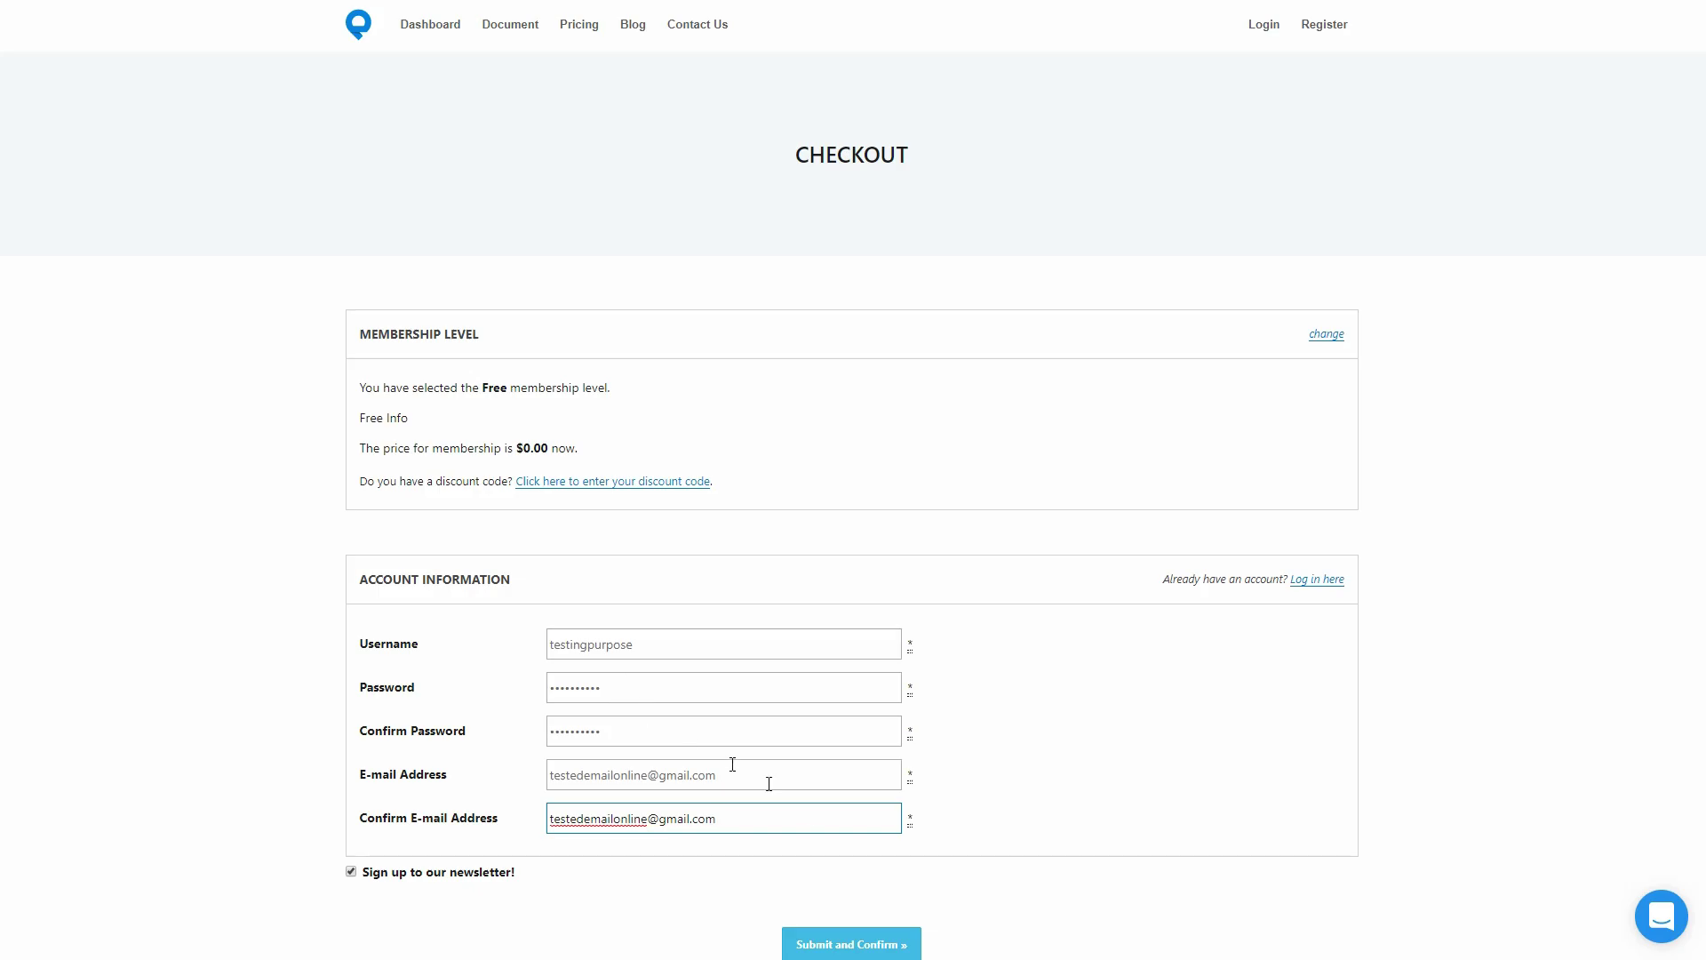
# Step: Submit and confirm the registration form to activate the Free membership
pyautogui.scroll(-2, 893, 889)
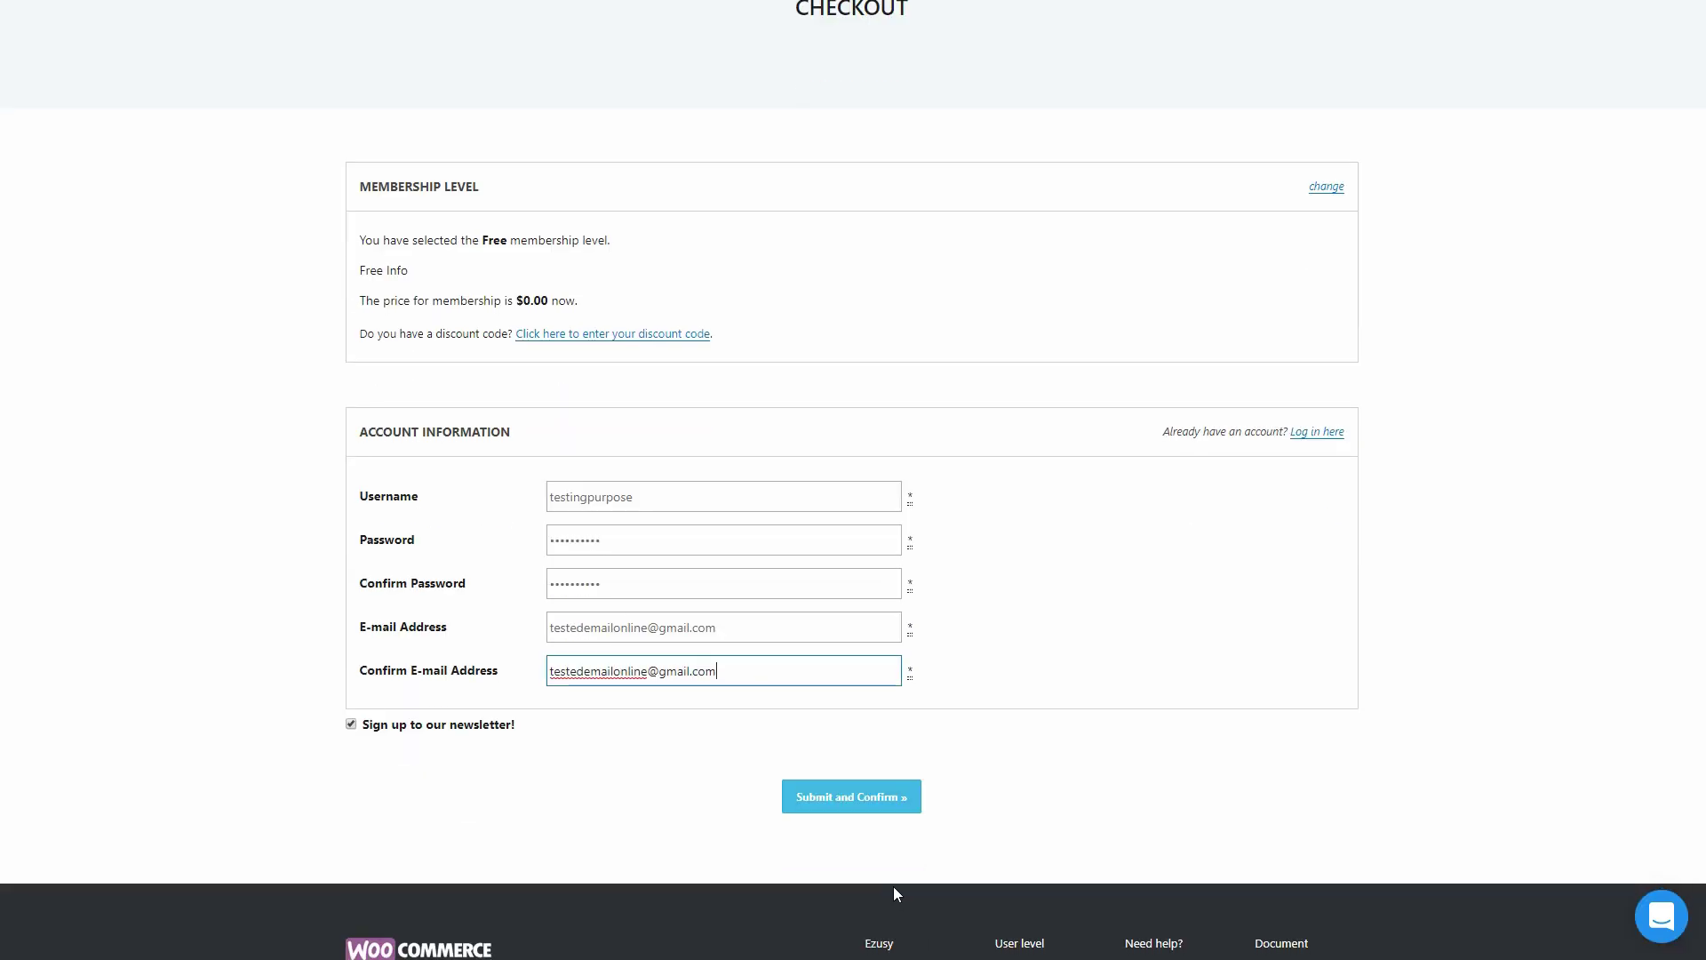
pyautogui.click(828, 801)
pyautogui.click(850, 588)
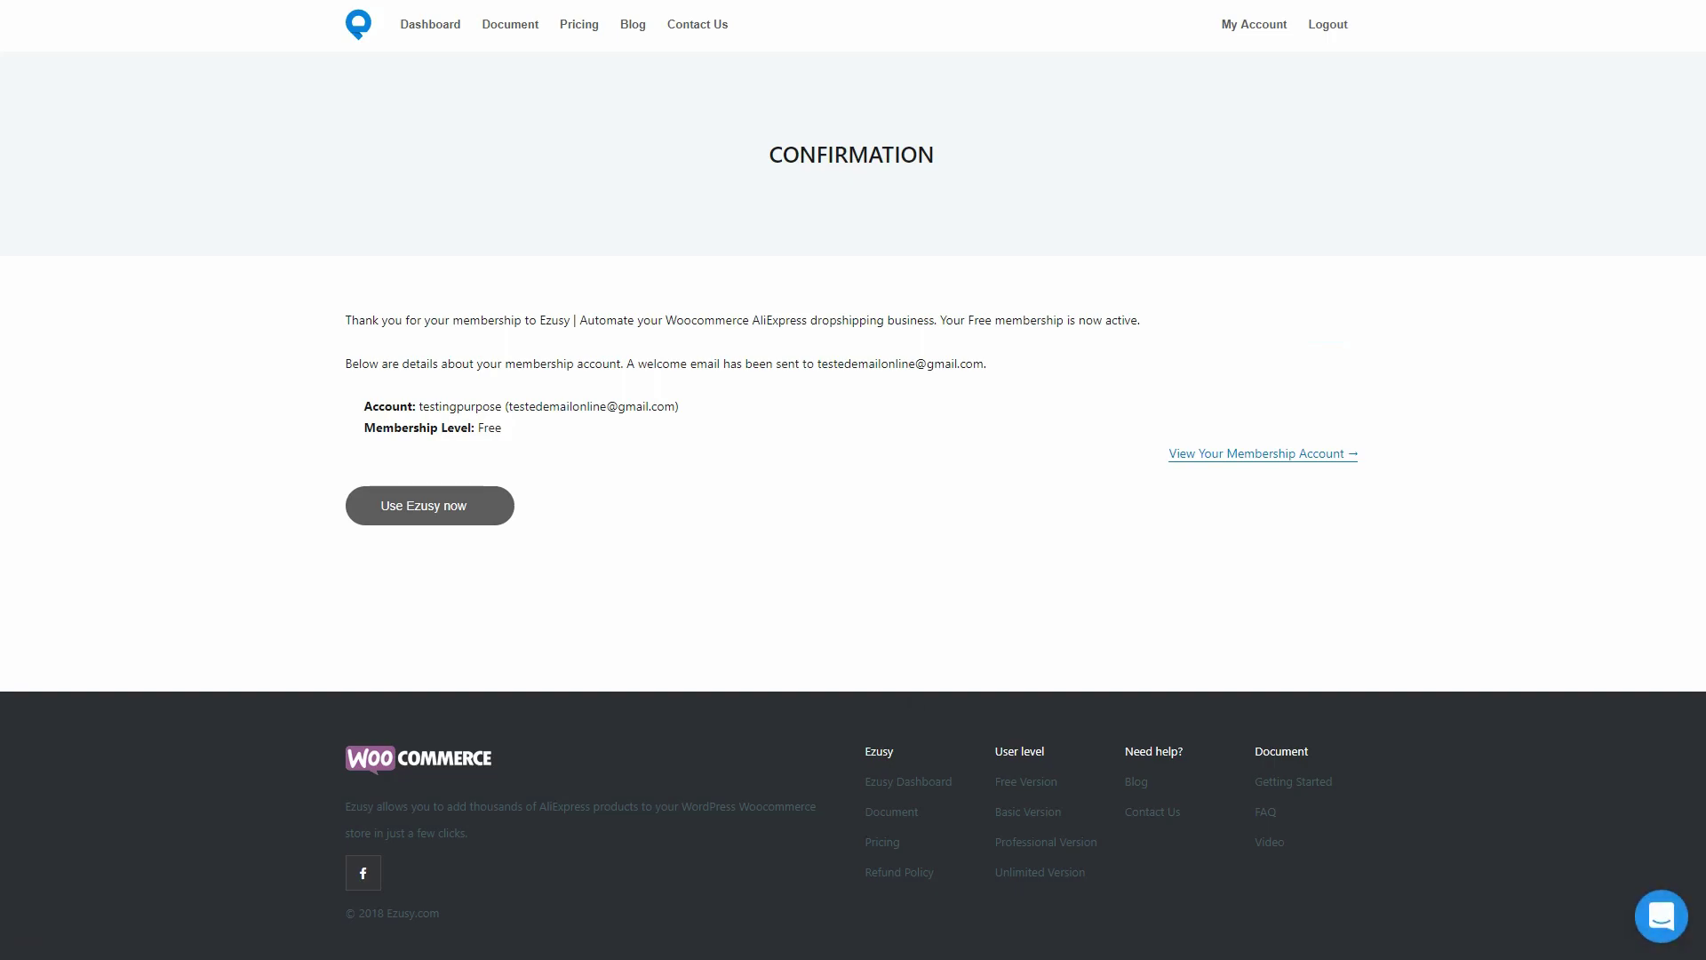
# Step: Install the Ezusy 'Import Aliexpress Products to Woocommerce' extension from the Chrome Web Store
pyautogui.click(452, 514)
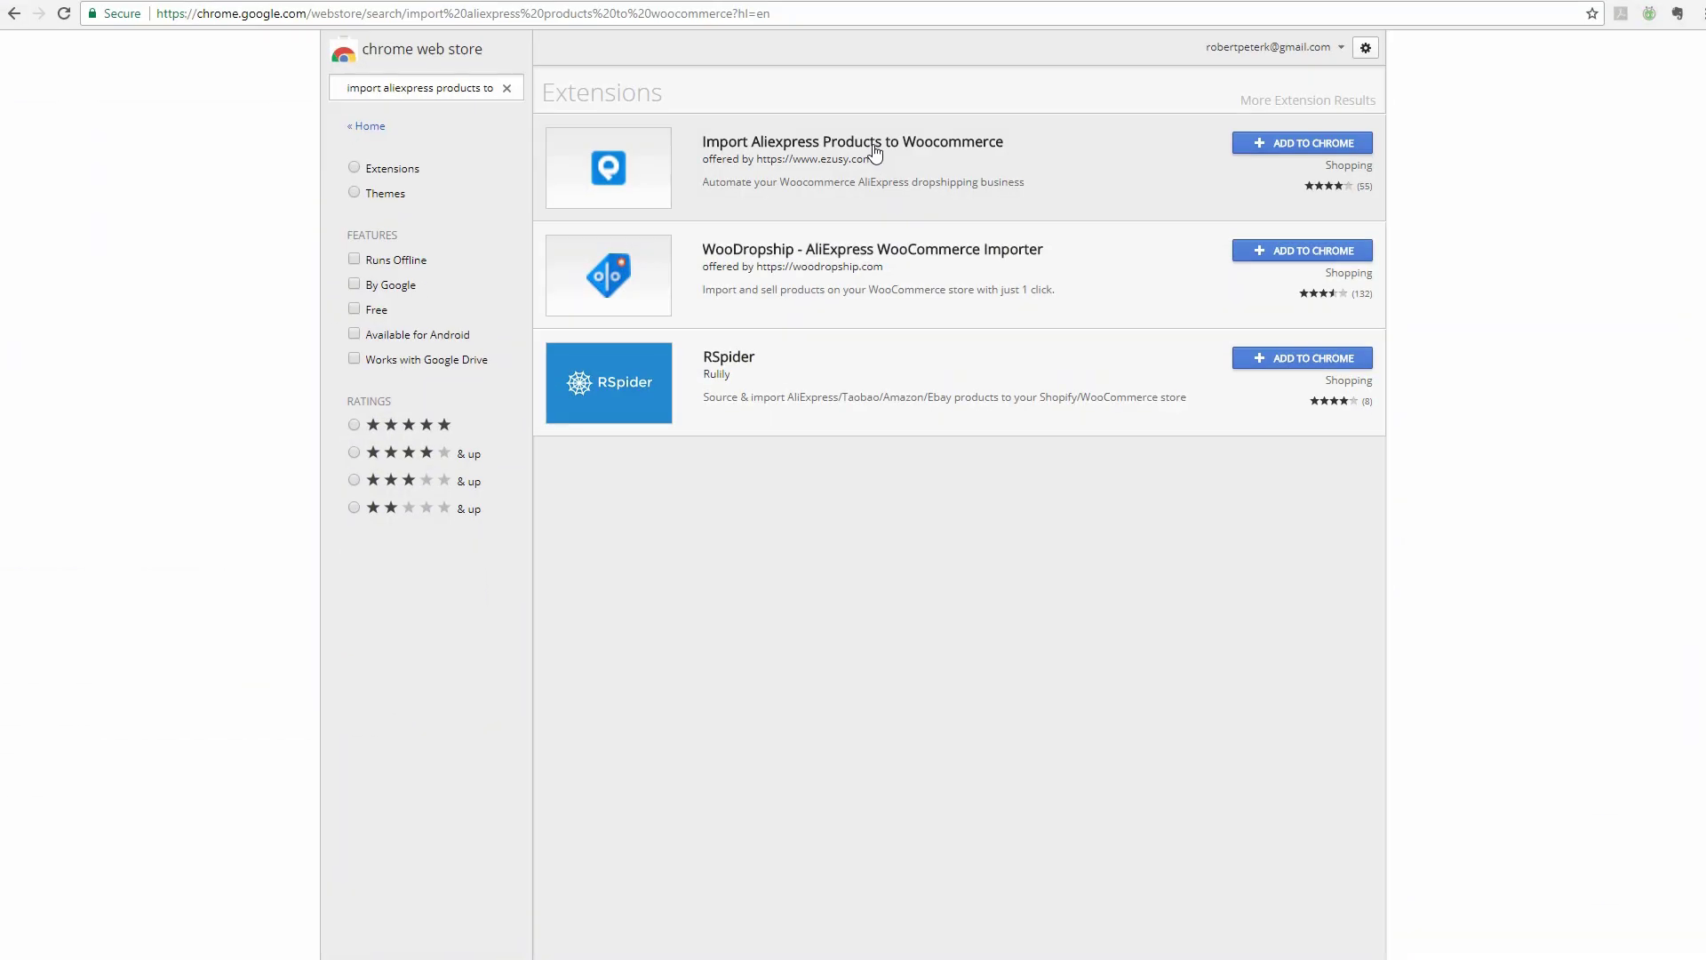
pyautogui.click(873, 147)
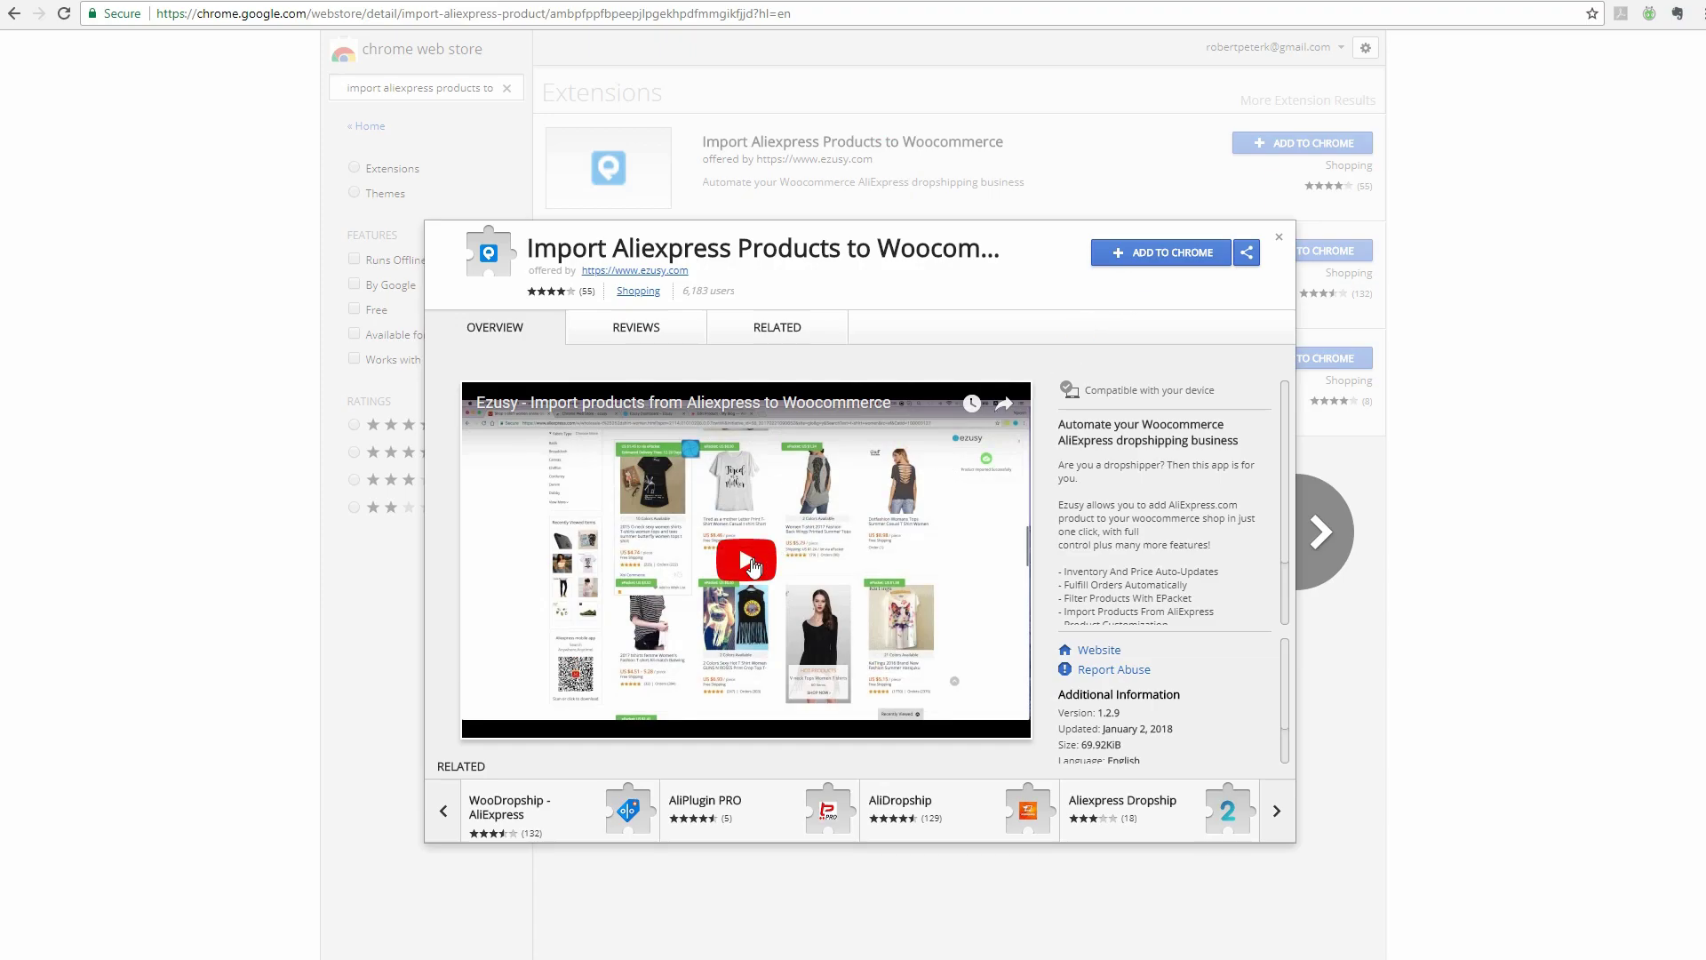
pyautogui.click(747, 560)
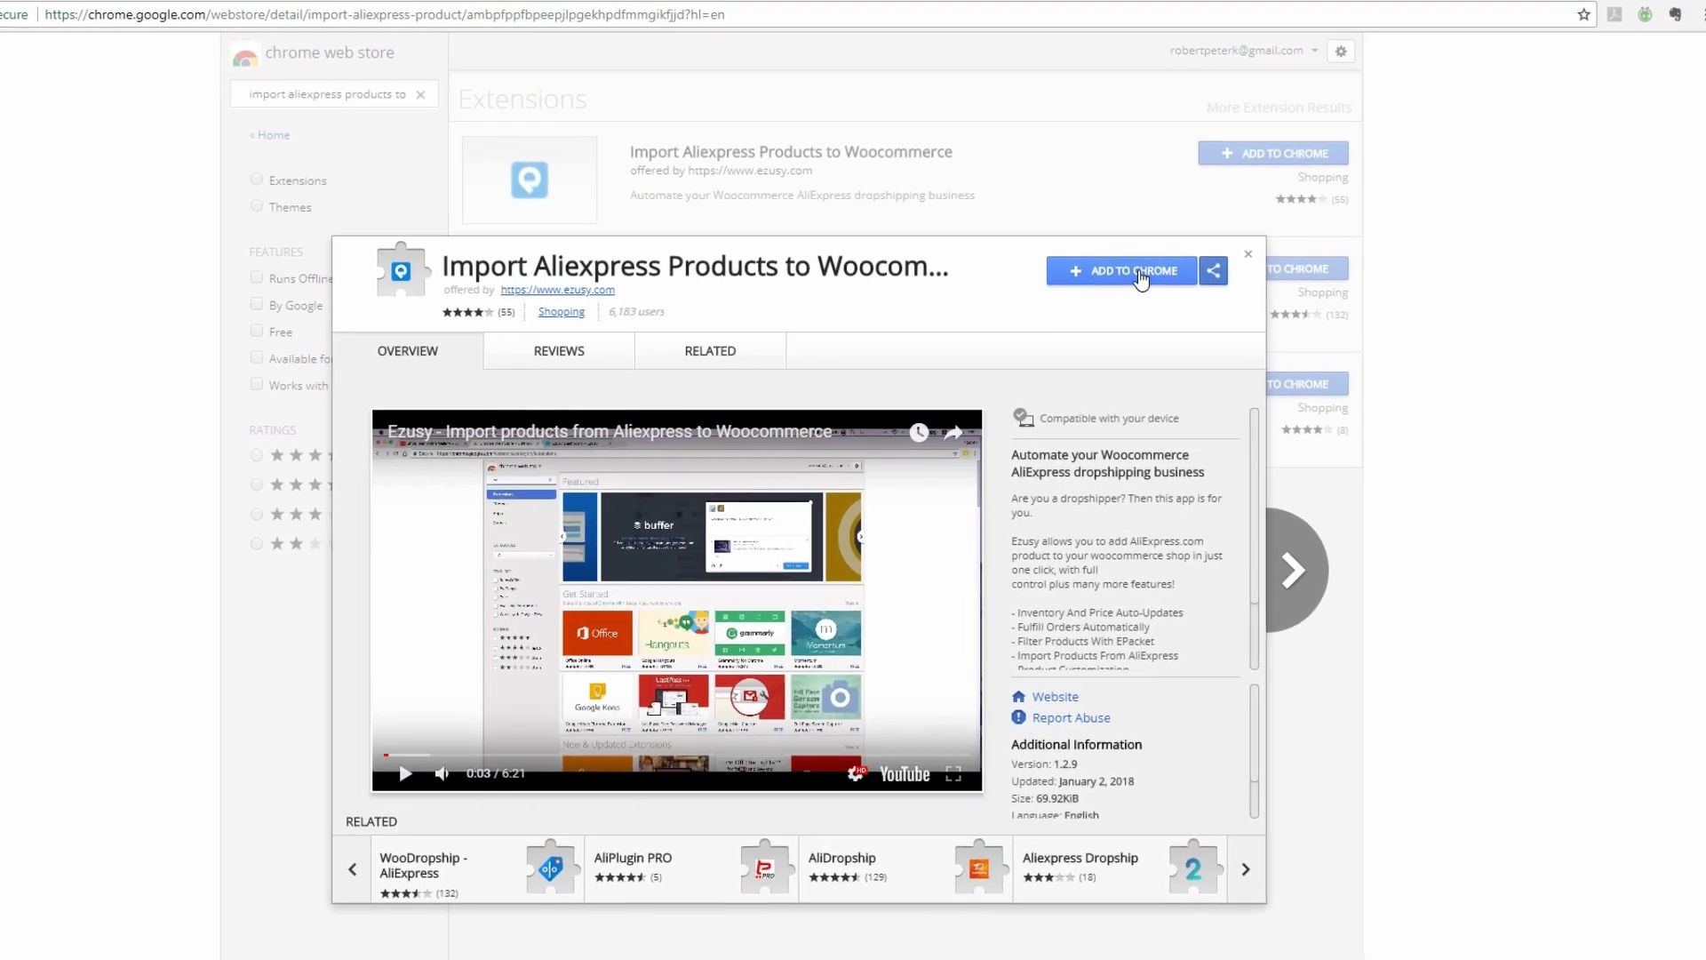
pyautogui.click(1137, 263)
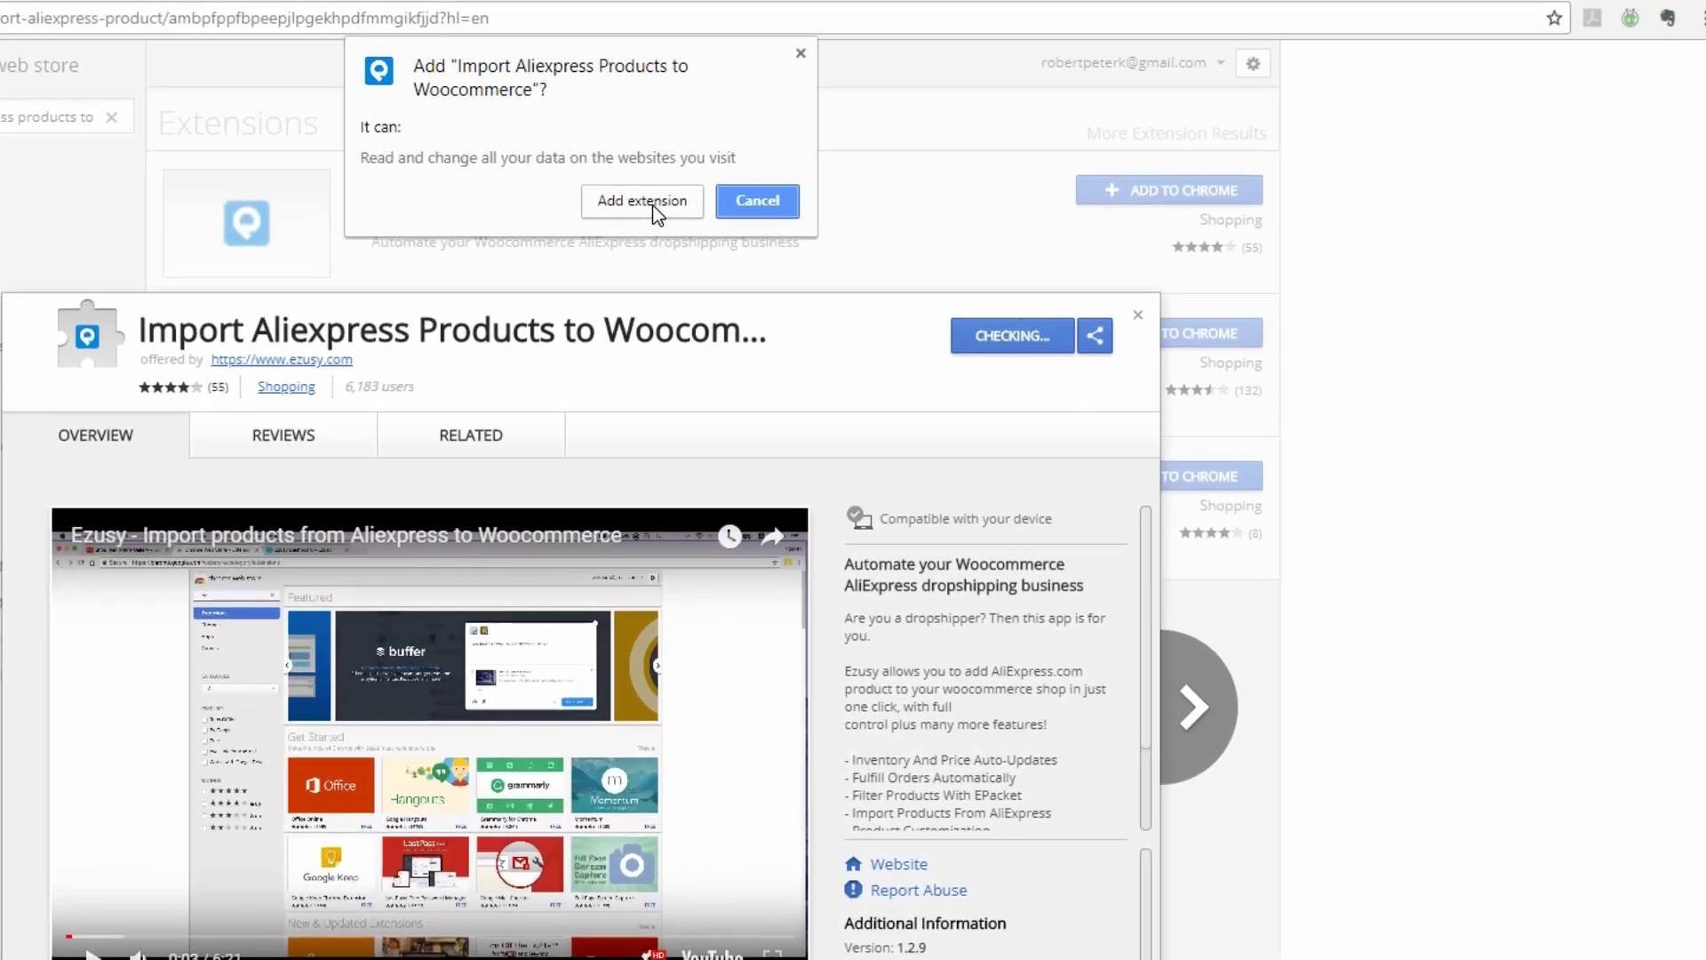
pyautogui.click(653, 202)
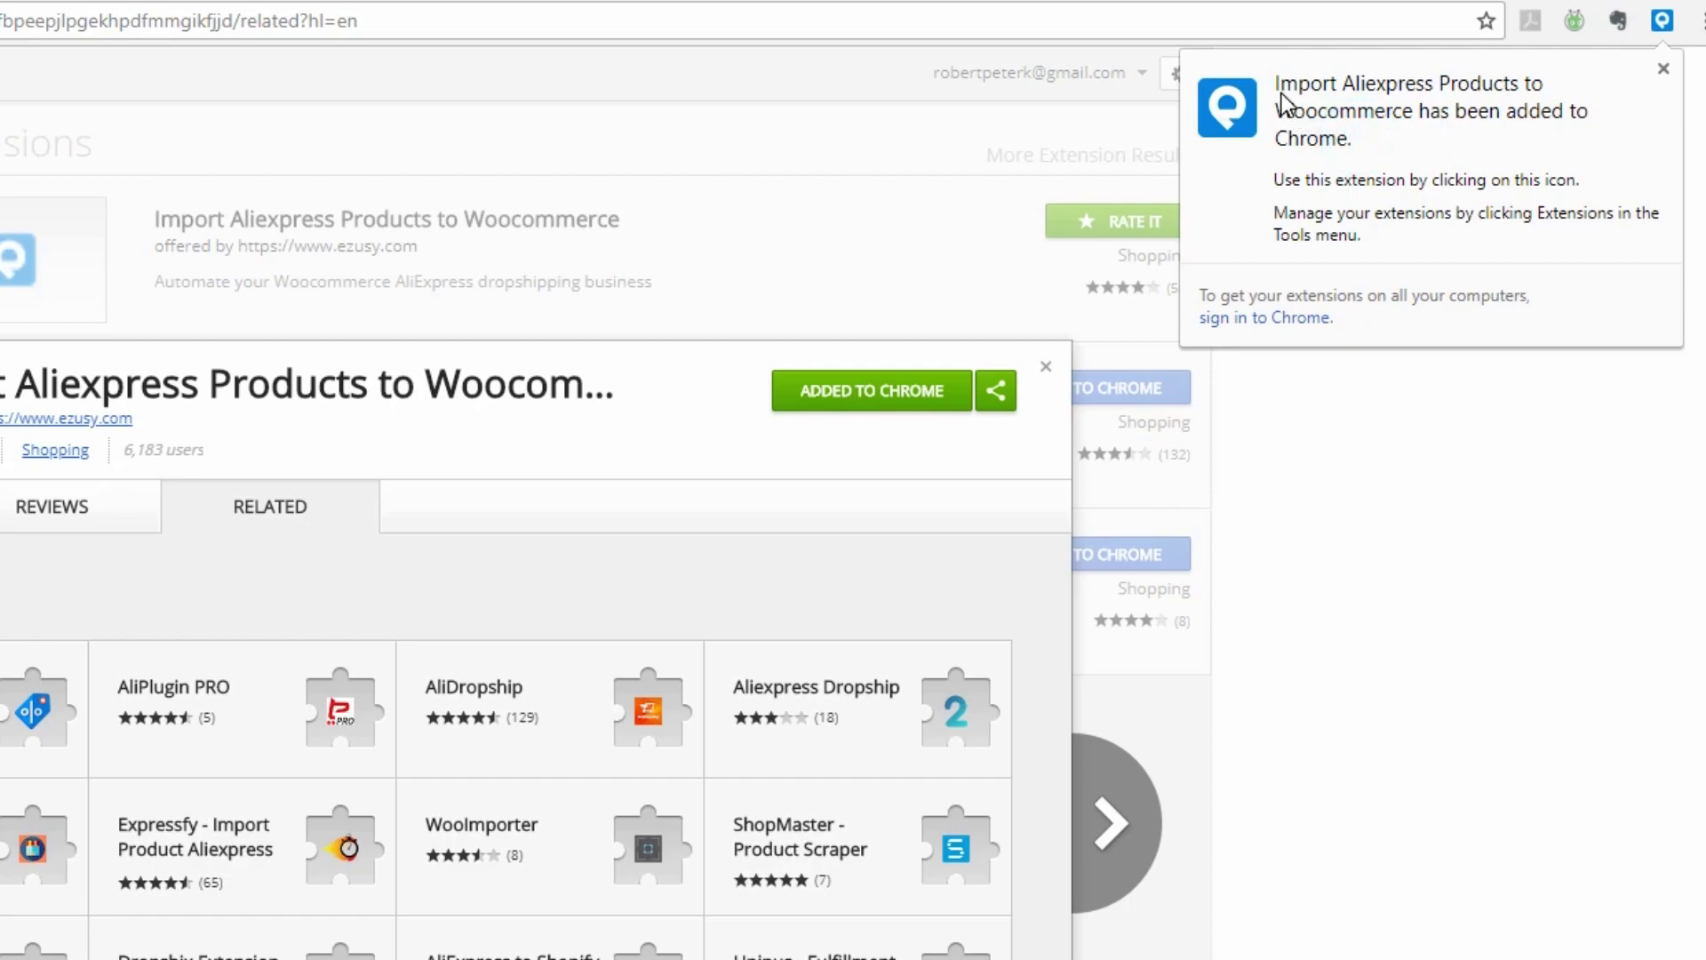
pyautogui.click(1663, 68)
pyautogui.click(1664, 26)
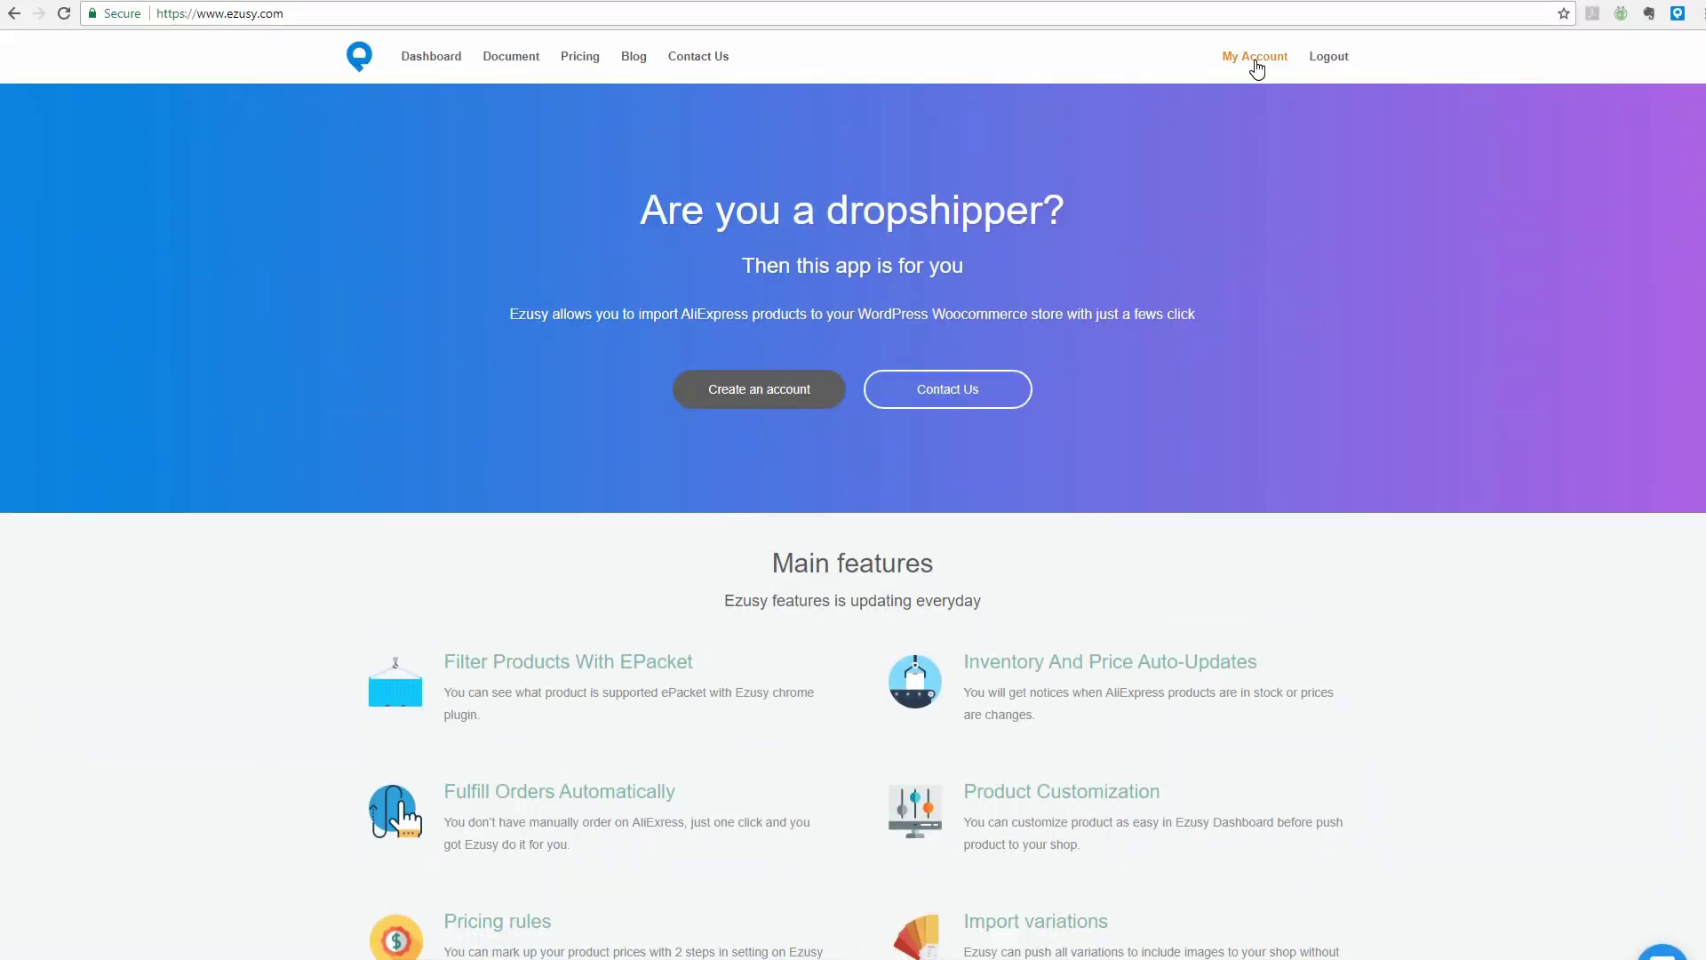
pyautogui.click(1256, 61)
# Step: Paste the store's site URL into 'Your site url' on the Ezusy Settings page
pyautogui.click(431, 61)
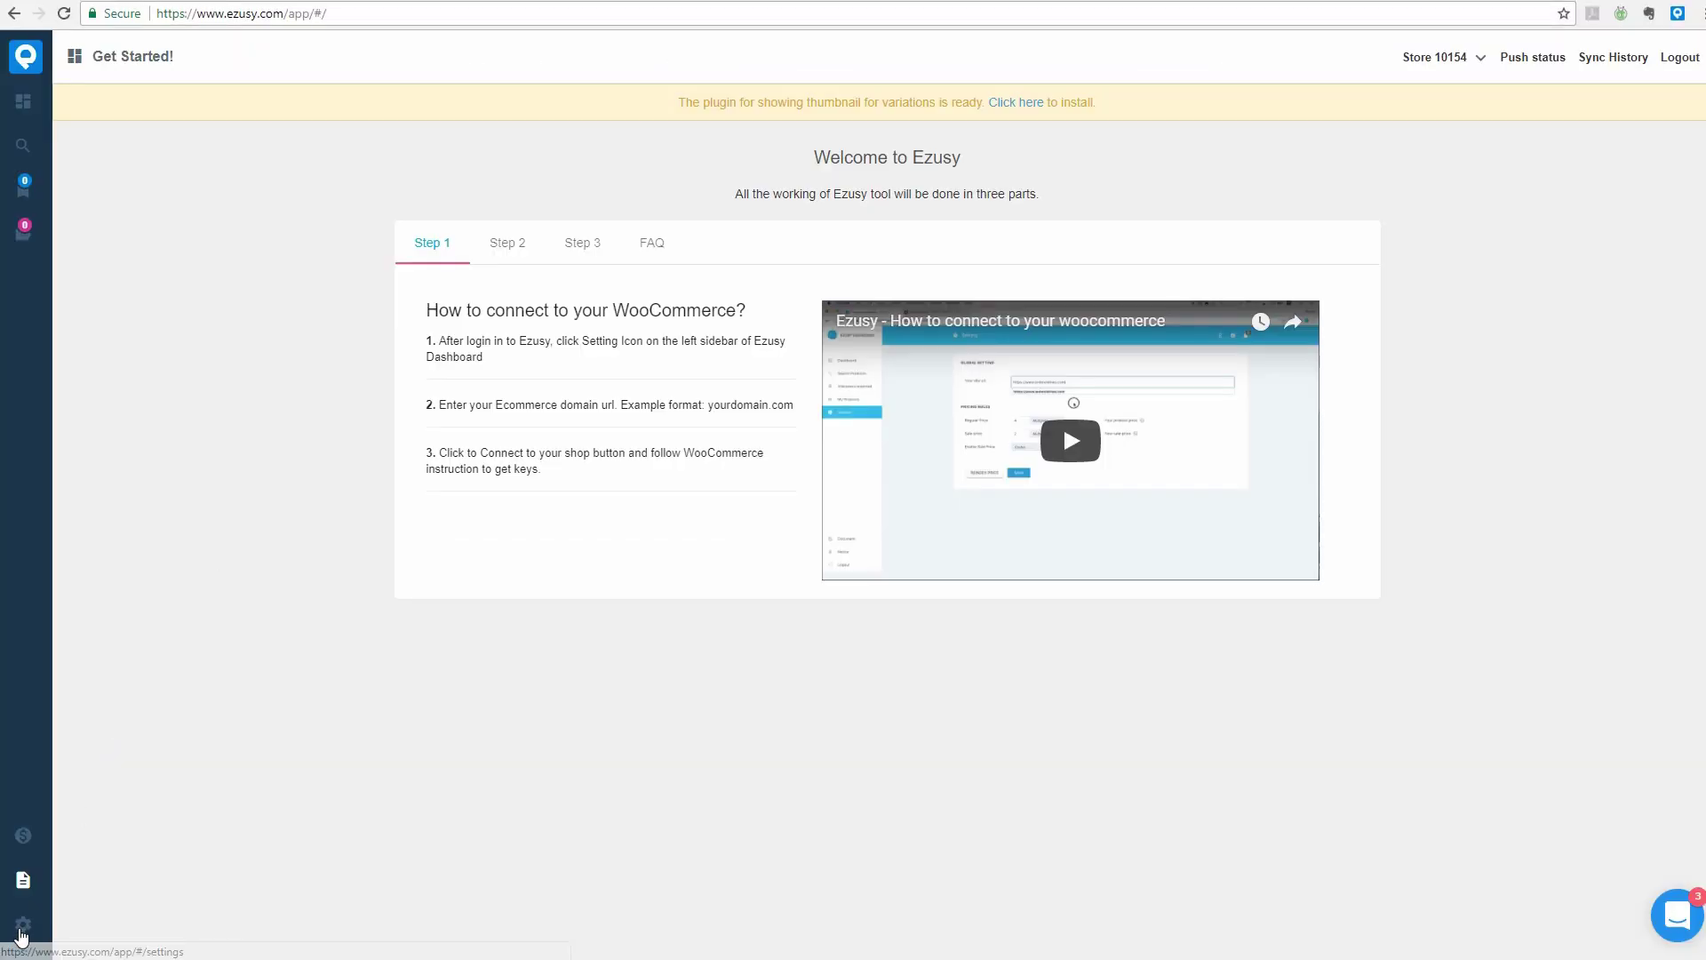
pyautogui.click(23, 924)
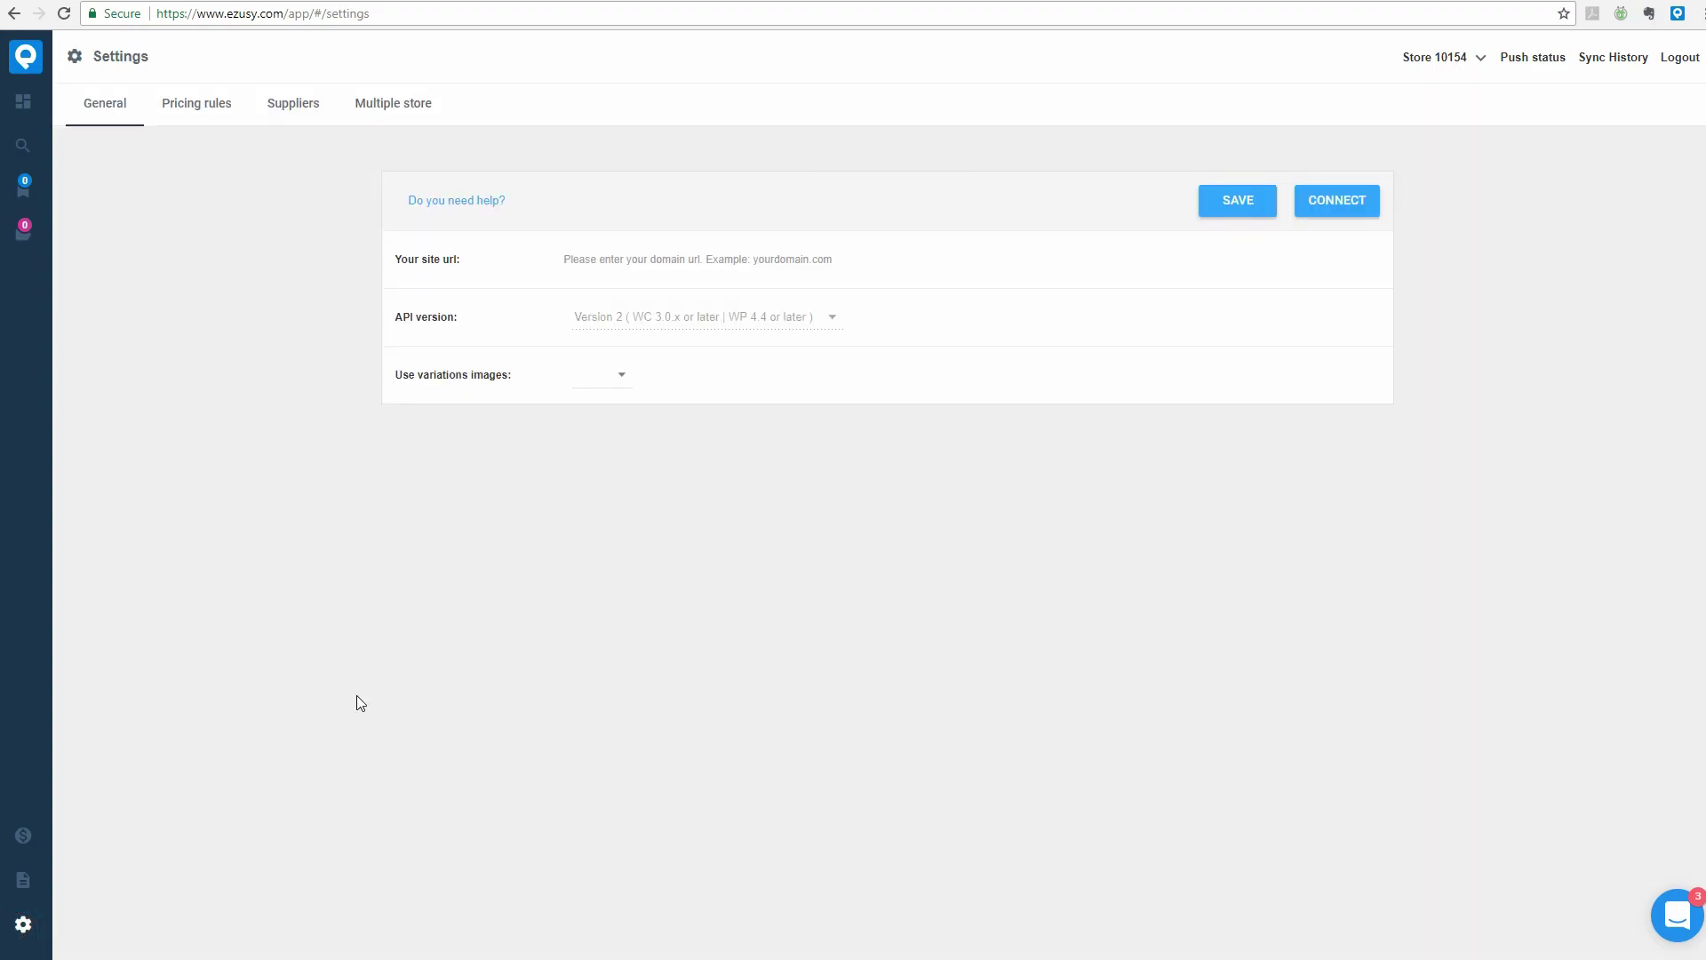
pyautogui.click(662, 256)
pyautogui.hotkey('ctrl', 'v')
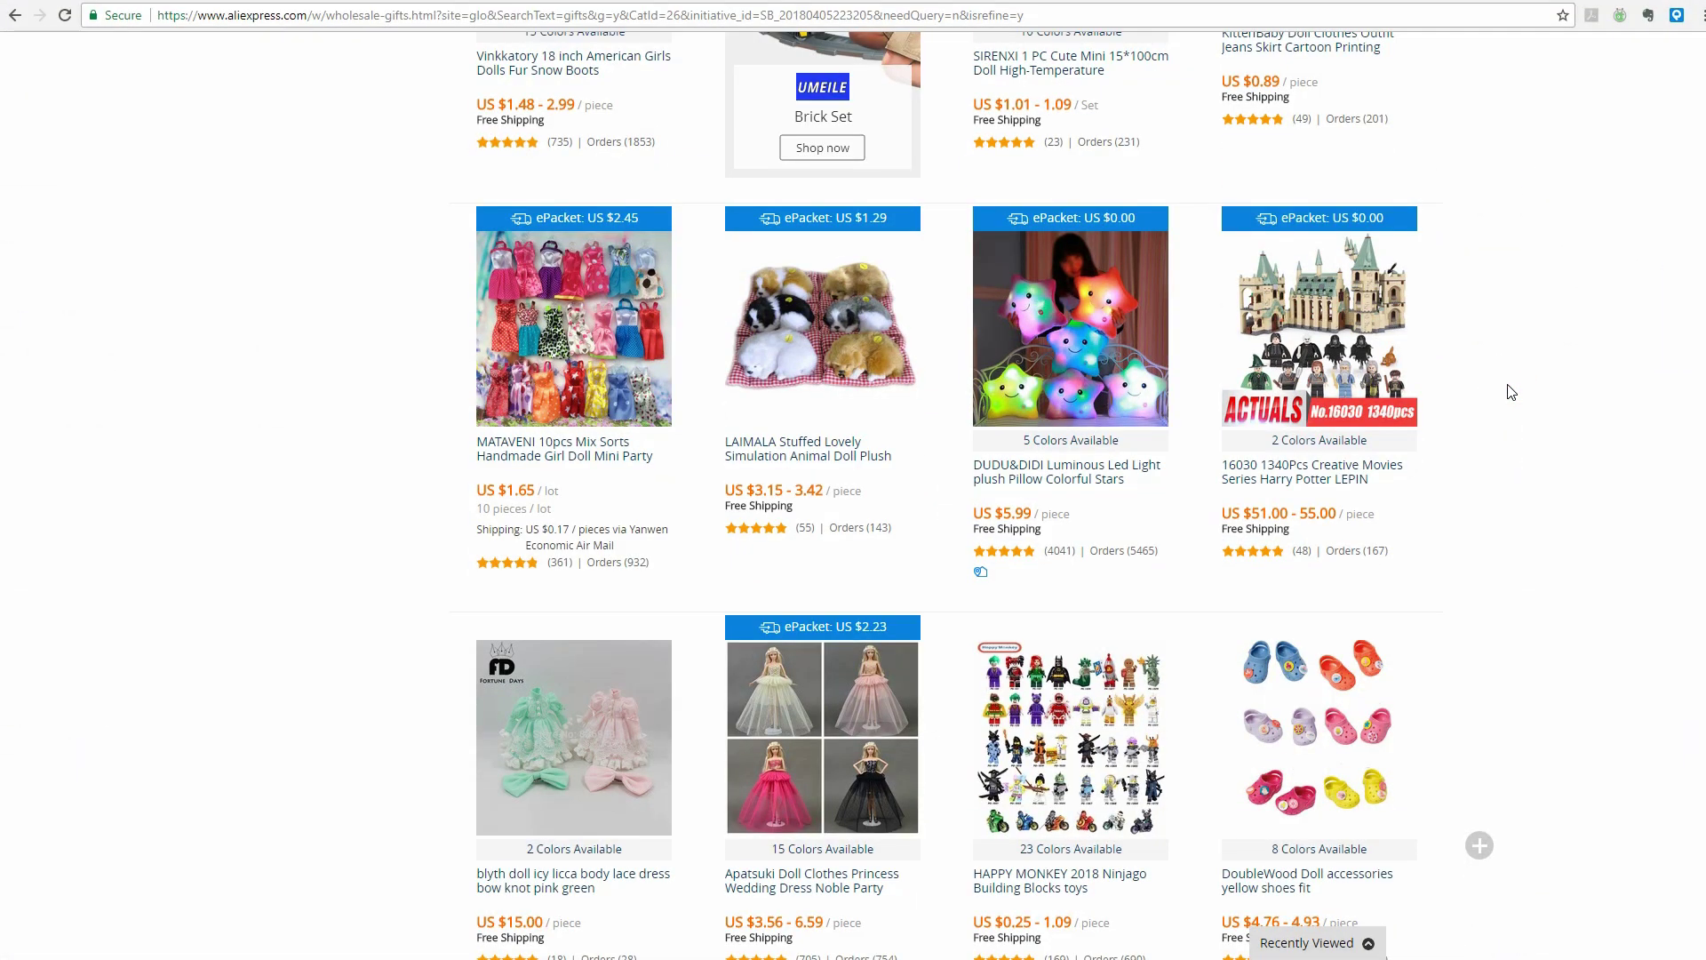
pyautogui.scroll(-7, 1510, 391)
pyautogui.scroll(-5, 1511, 391)
pyautogui.scroll(-2, 1510, 392)
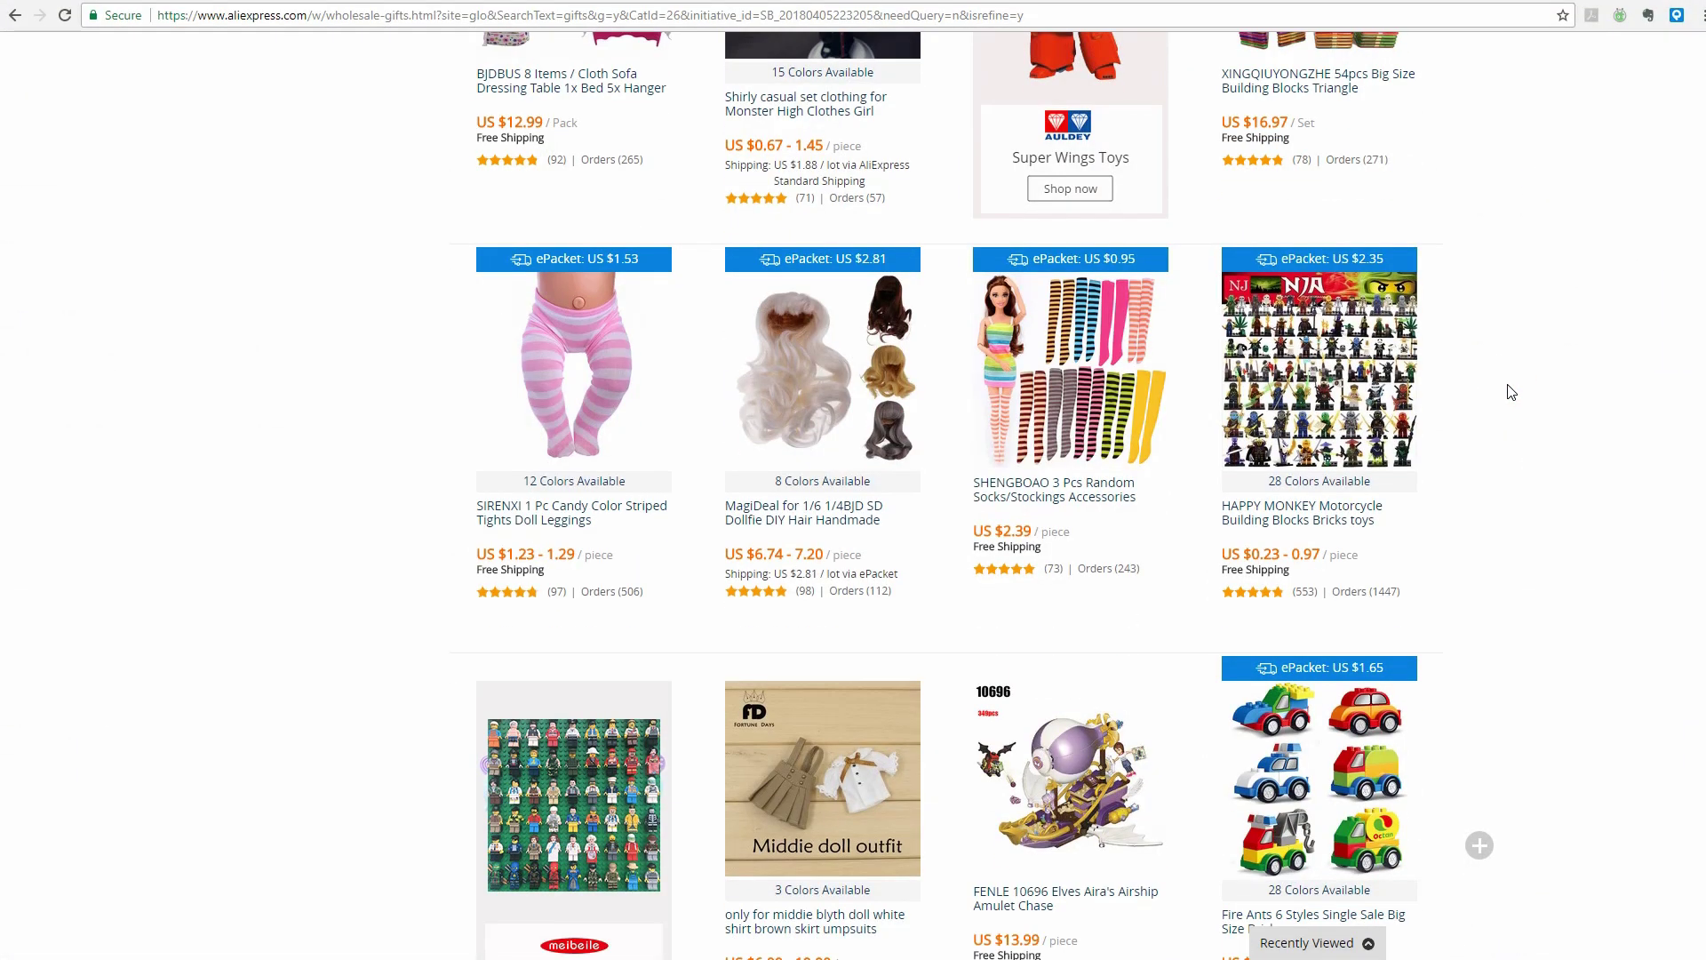
pyautogui.scroll(-5, 1510, 392)
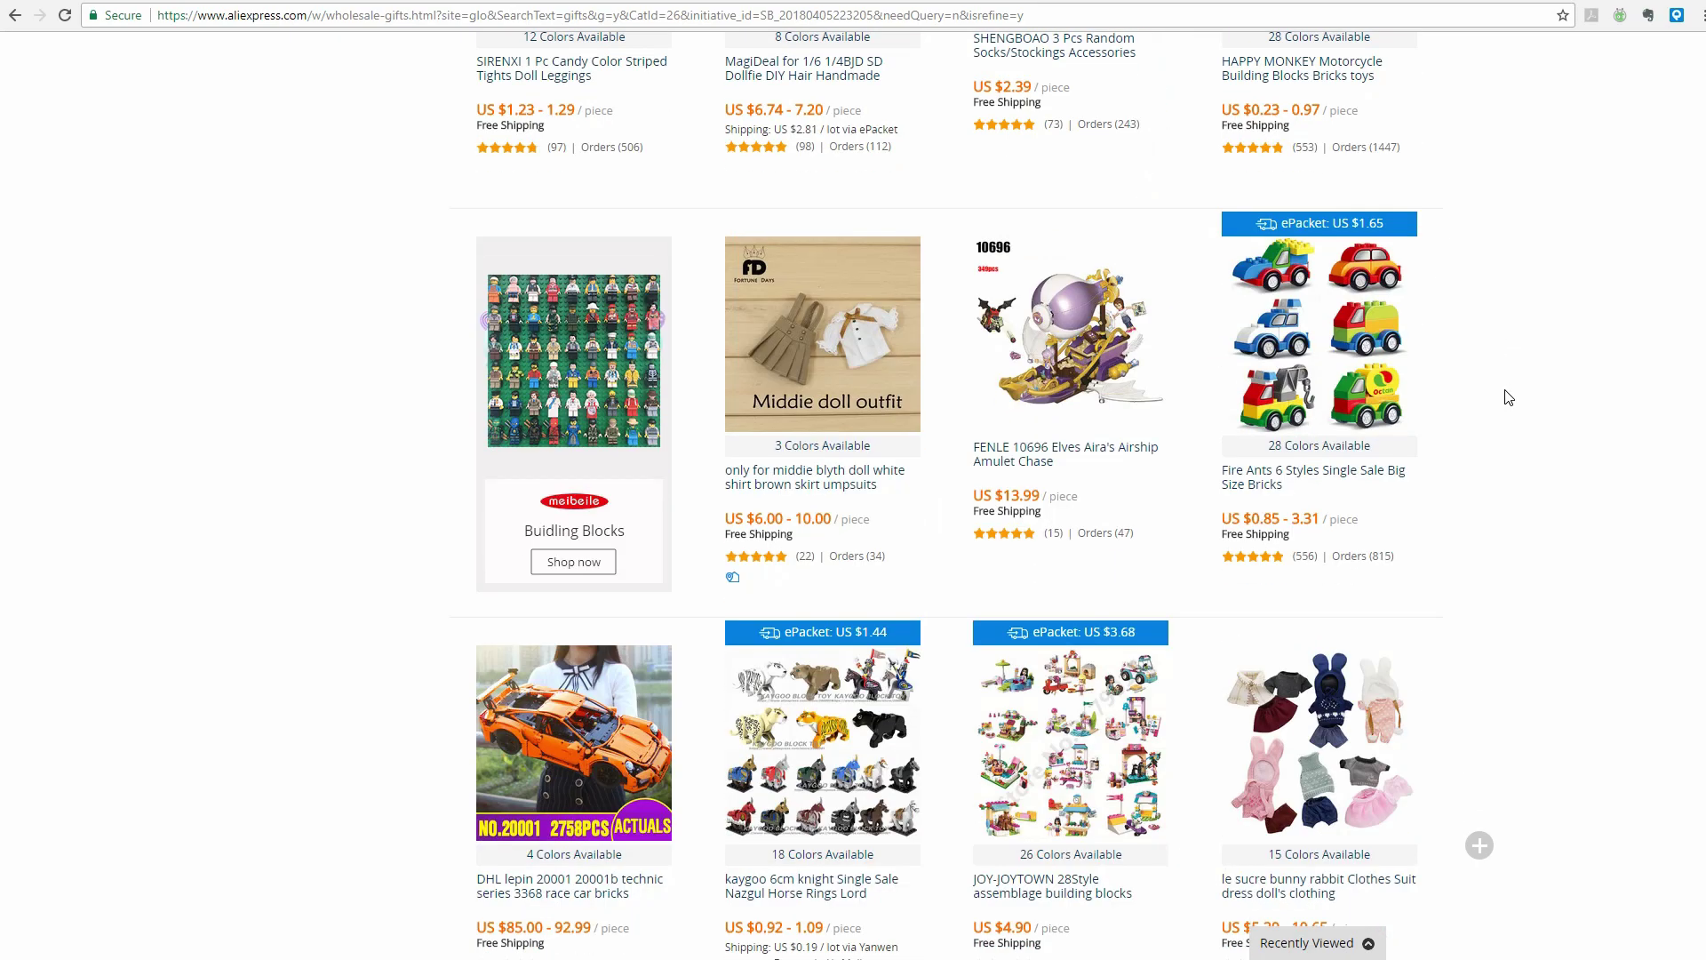
pyautogui.scroll(7, 899, 373)
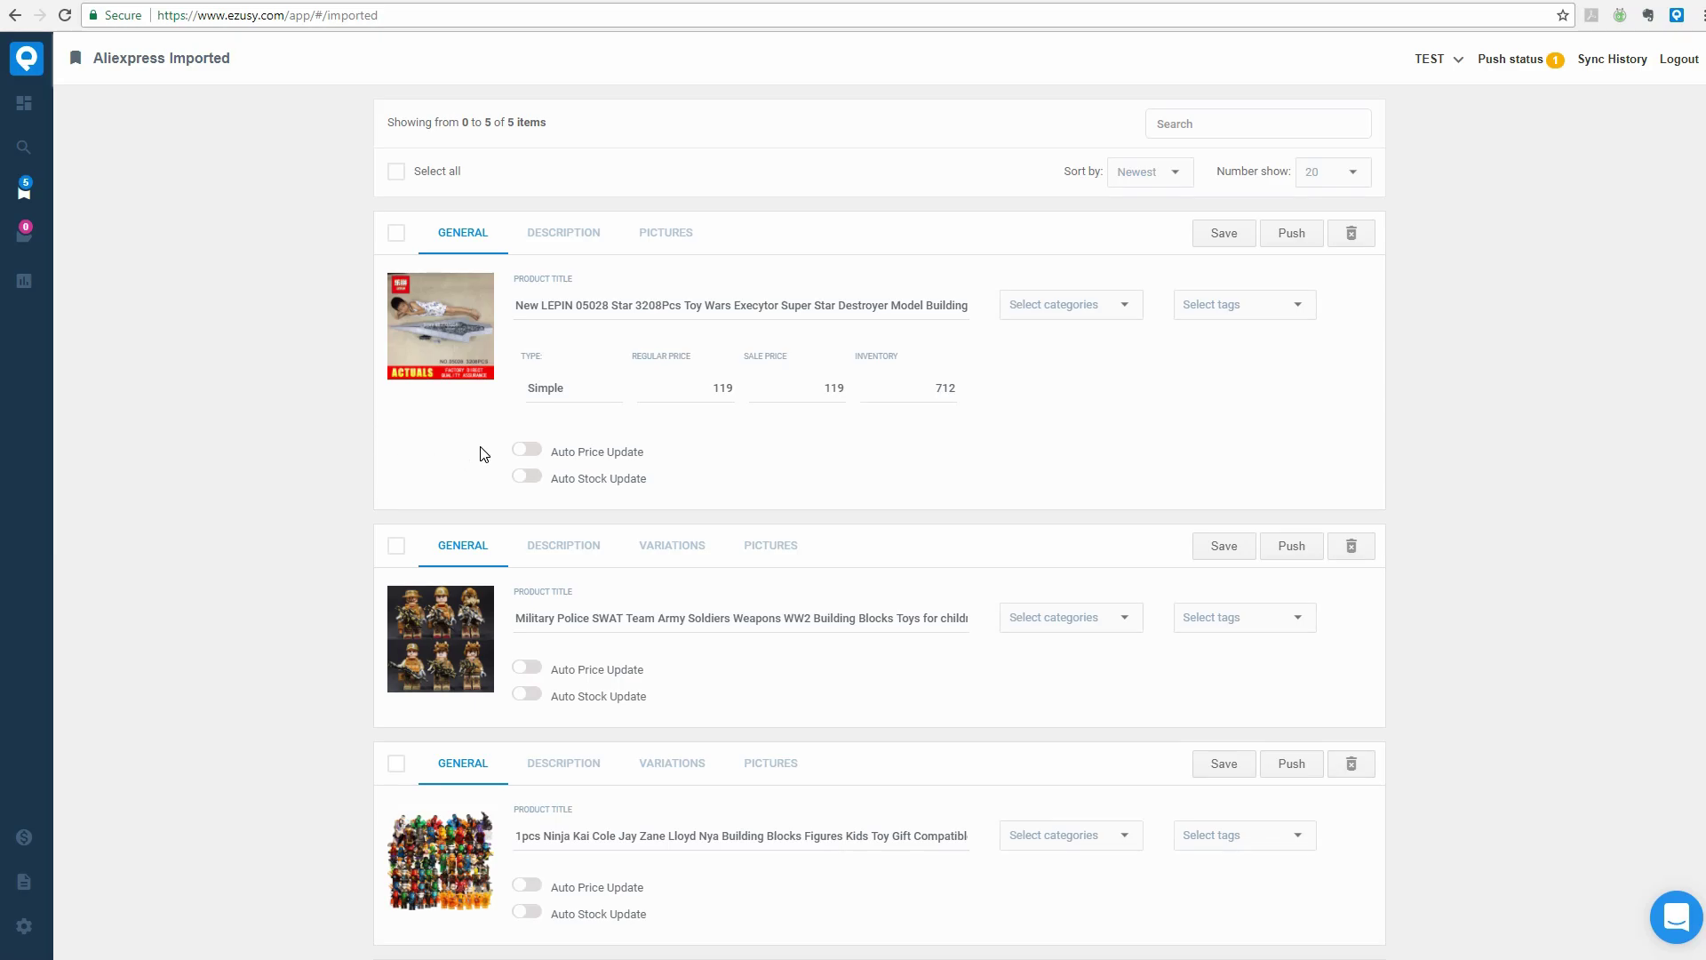
# Step: Review the Ninja motorcycle set's description and colour variations in Ezusy's imported list
pyautogui.scroll(-6, 485, 454)
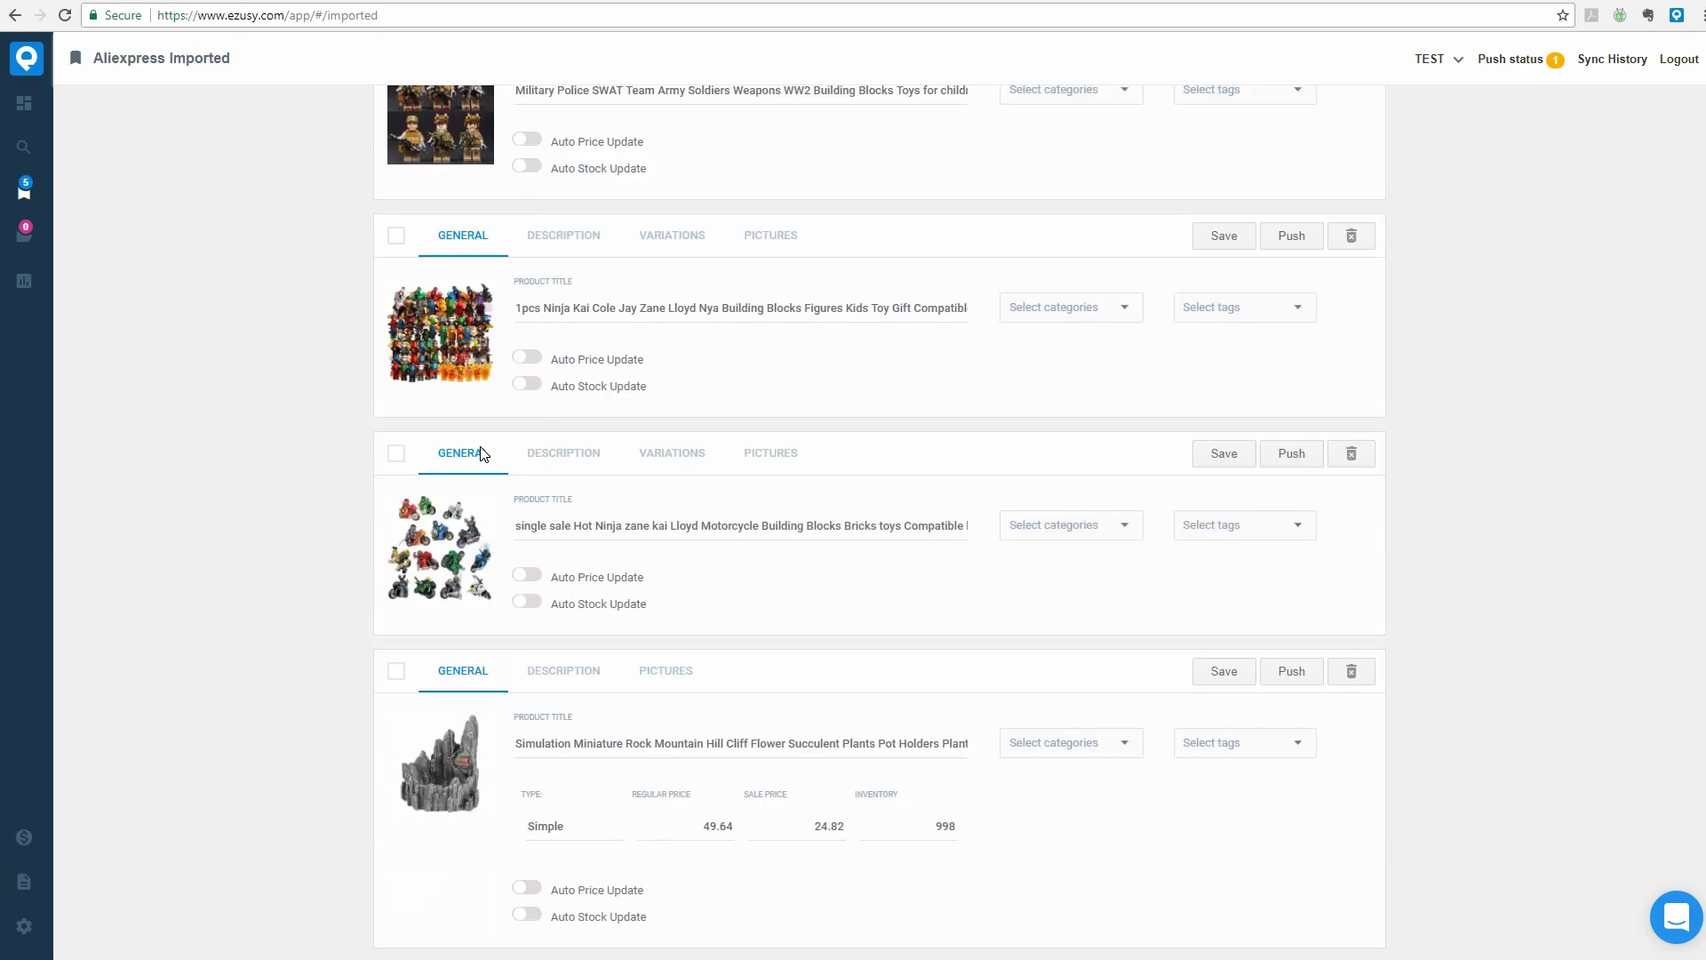
pyautogui.click(563, 463)
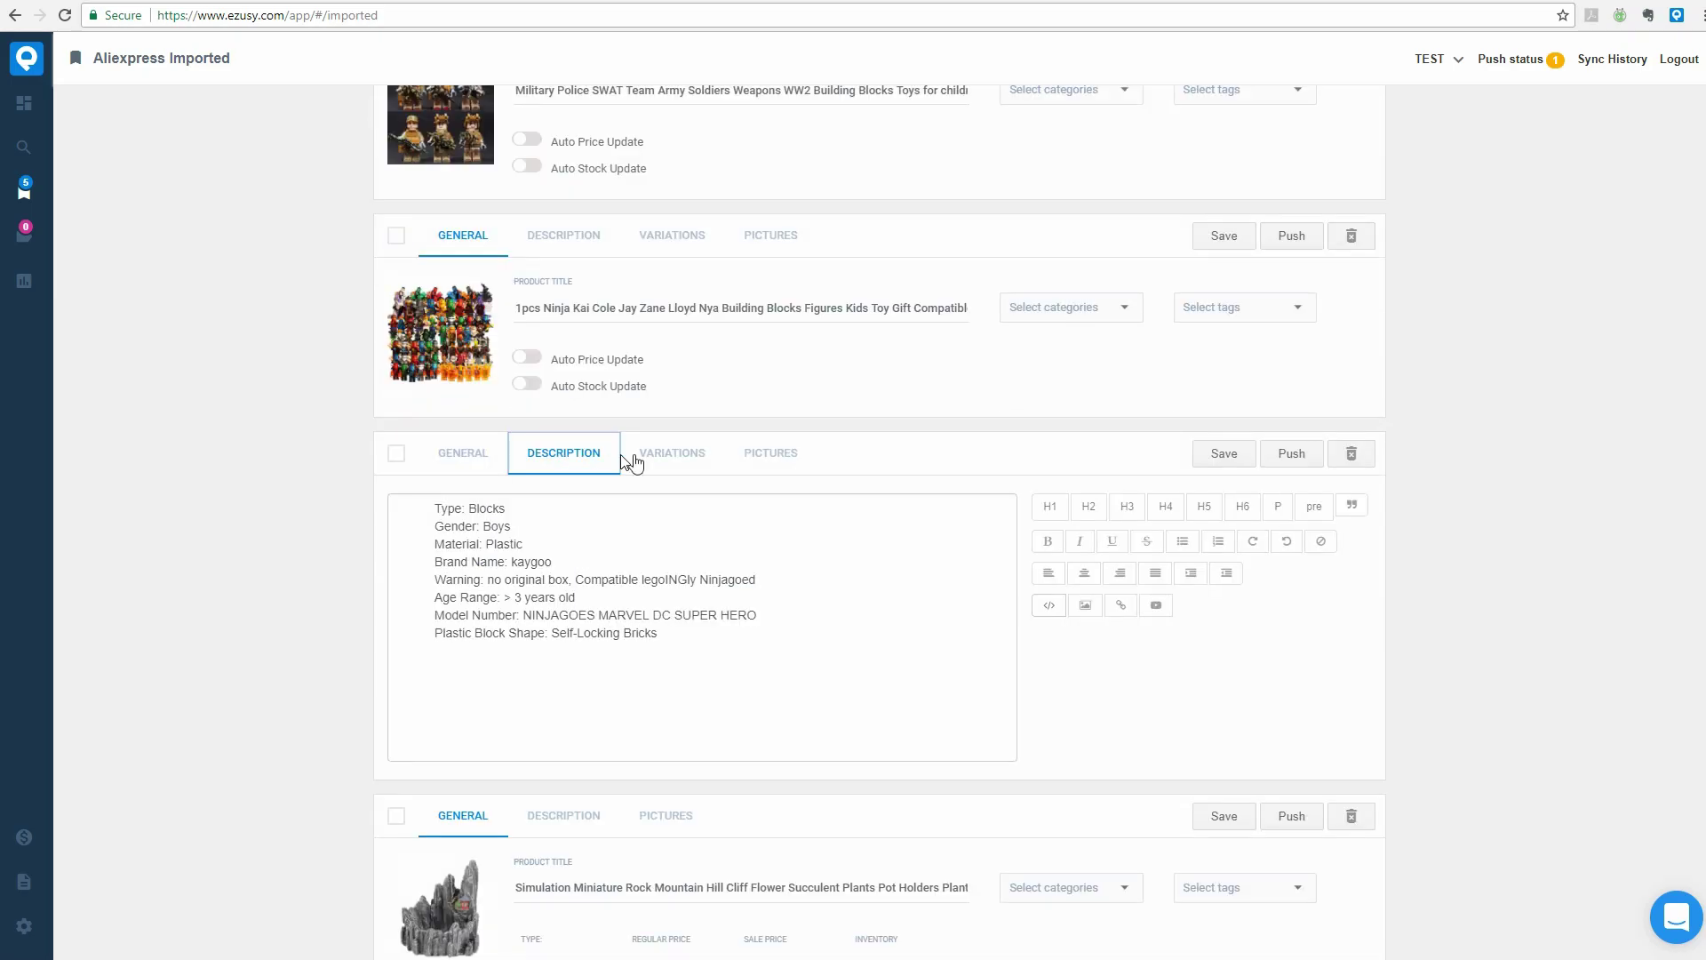
pyautogui.click(685, 462)
pyautogui.scroll(-2, 711, 499)
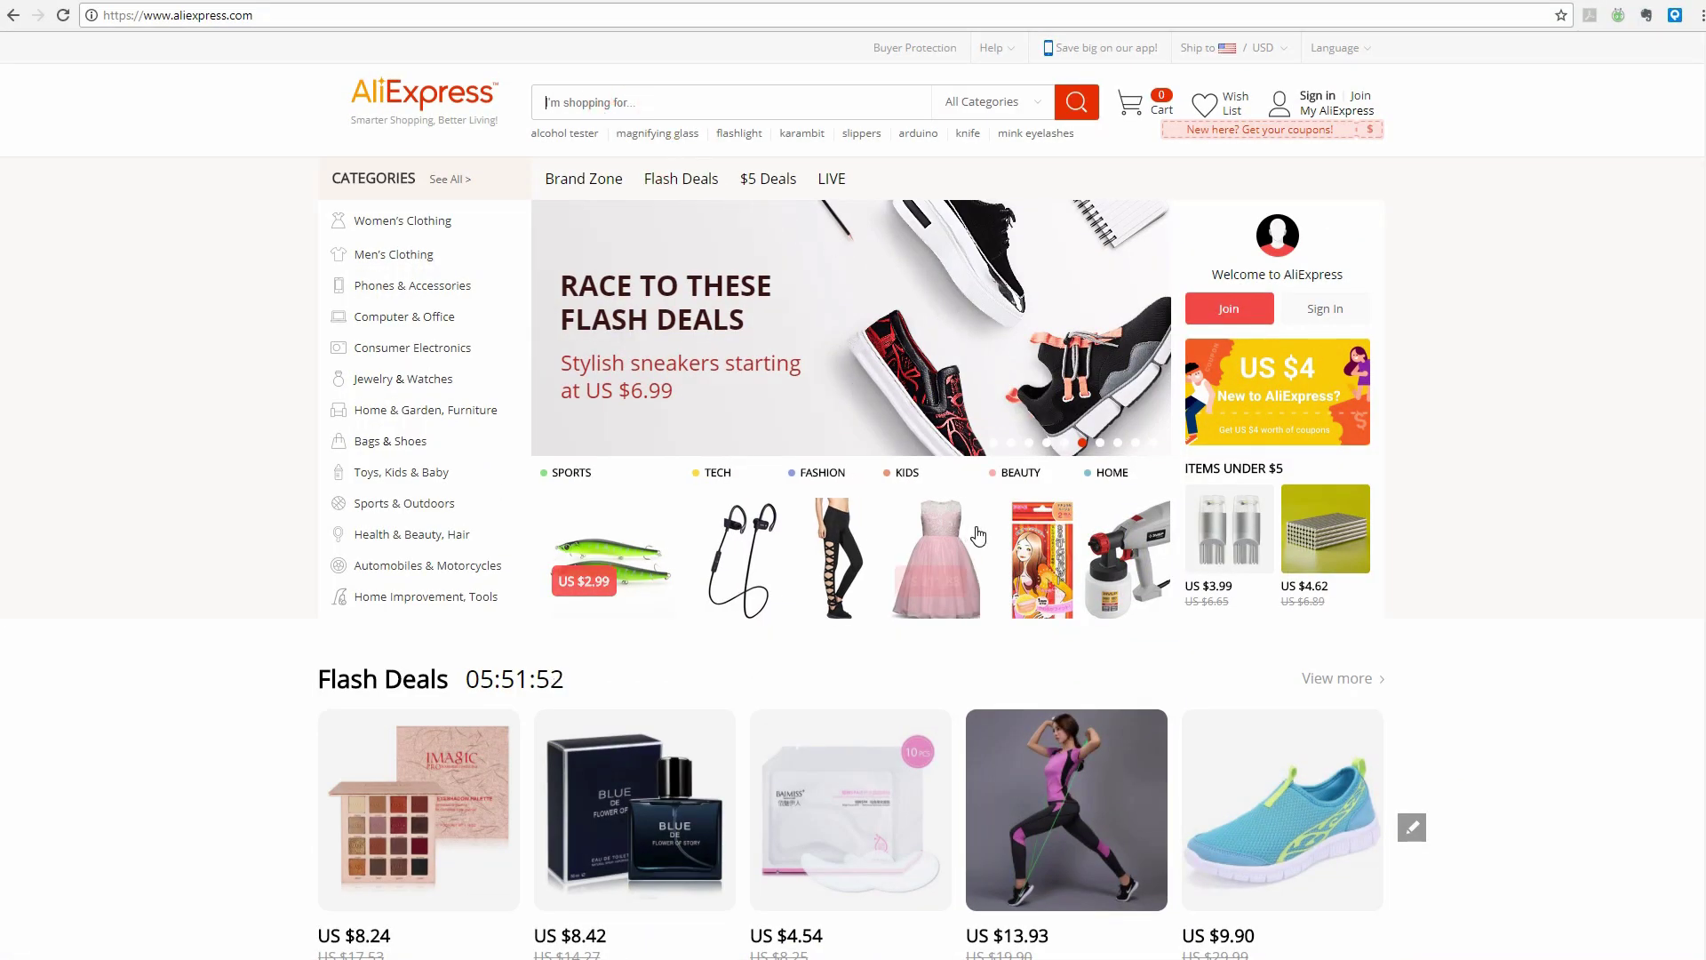
# Step: Search AliExpress for 'gifts' and open the OUSSIRRO rose-flower candy bag listing
pyautogui.scroll(-6, 978, 536)
pyautogui.scroll(6, 975, 533)
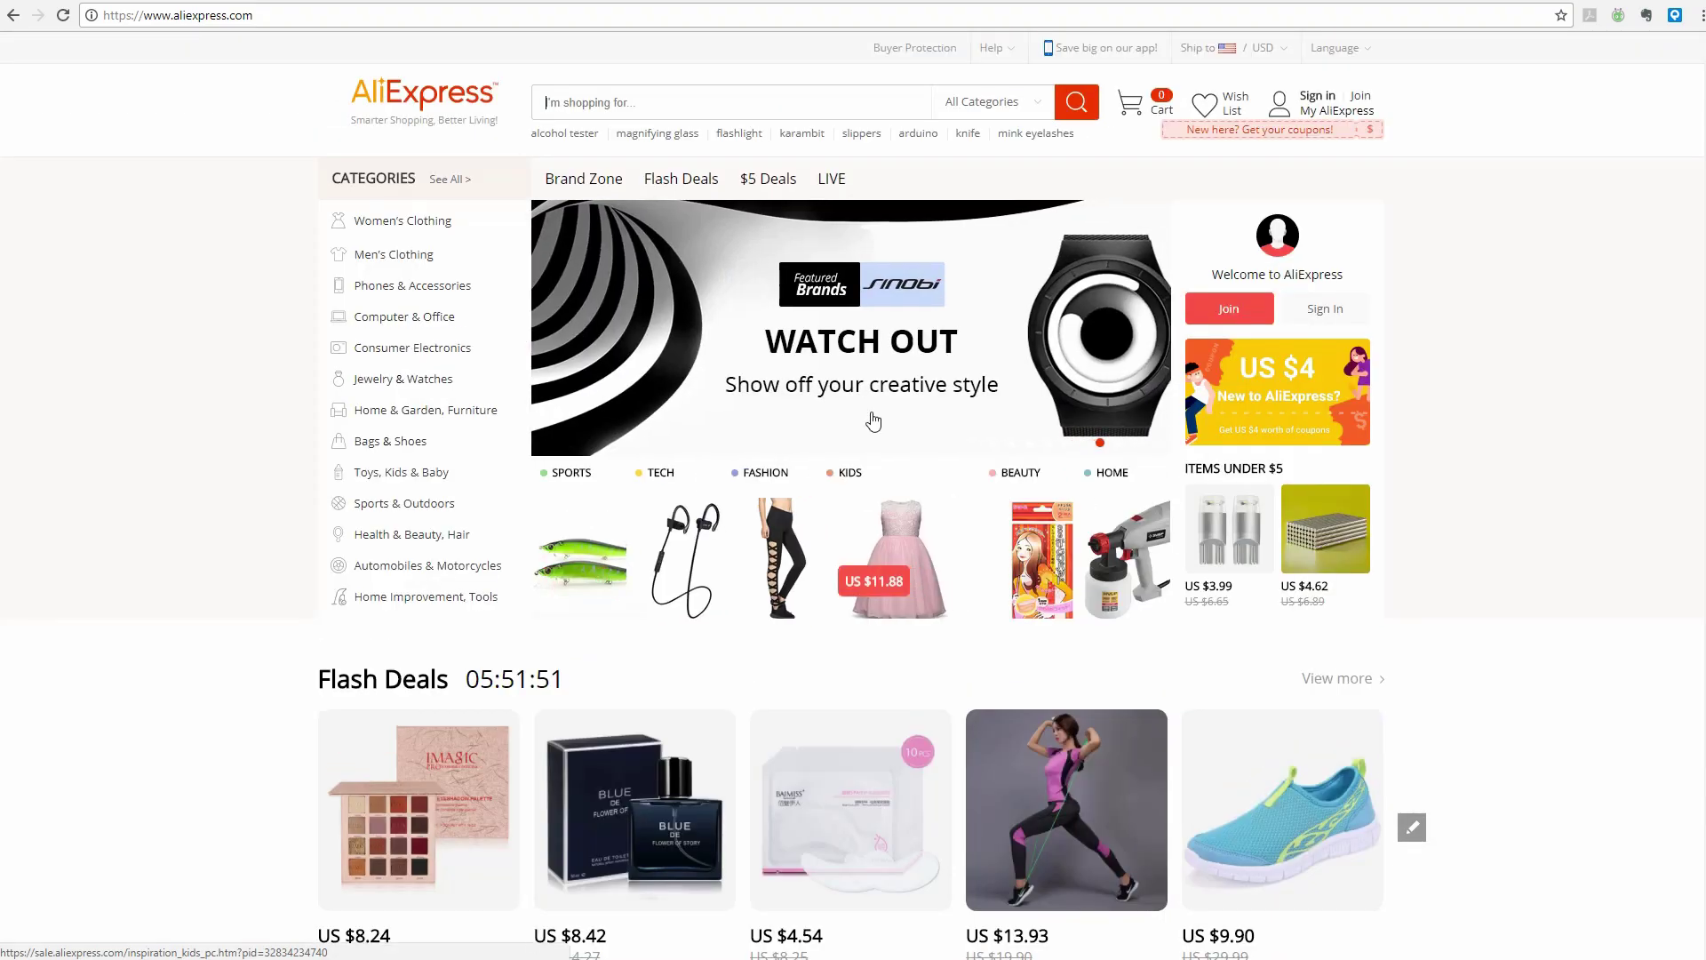
pyautogui.click(604, 102)
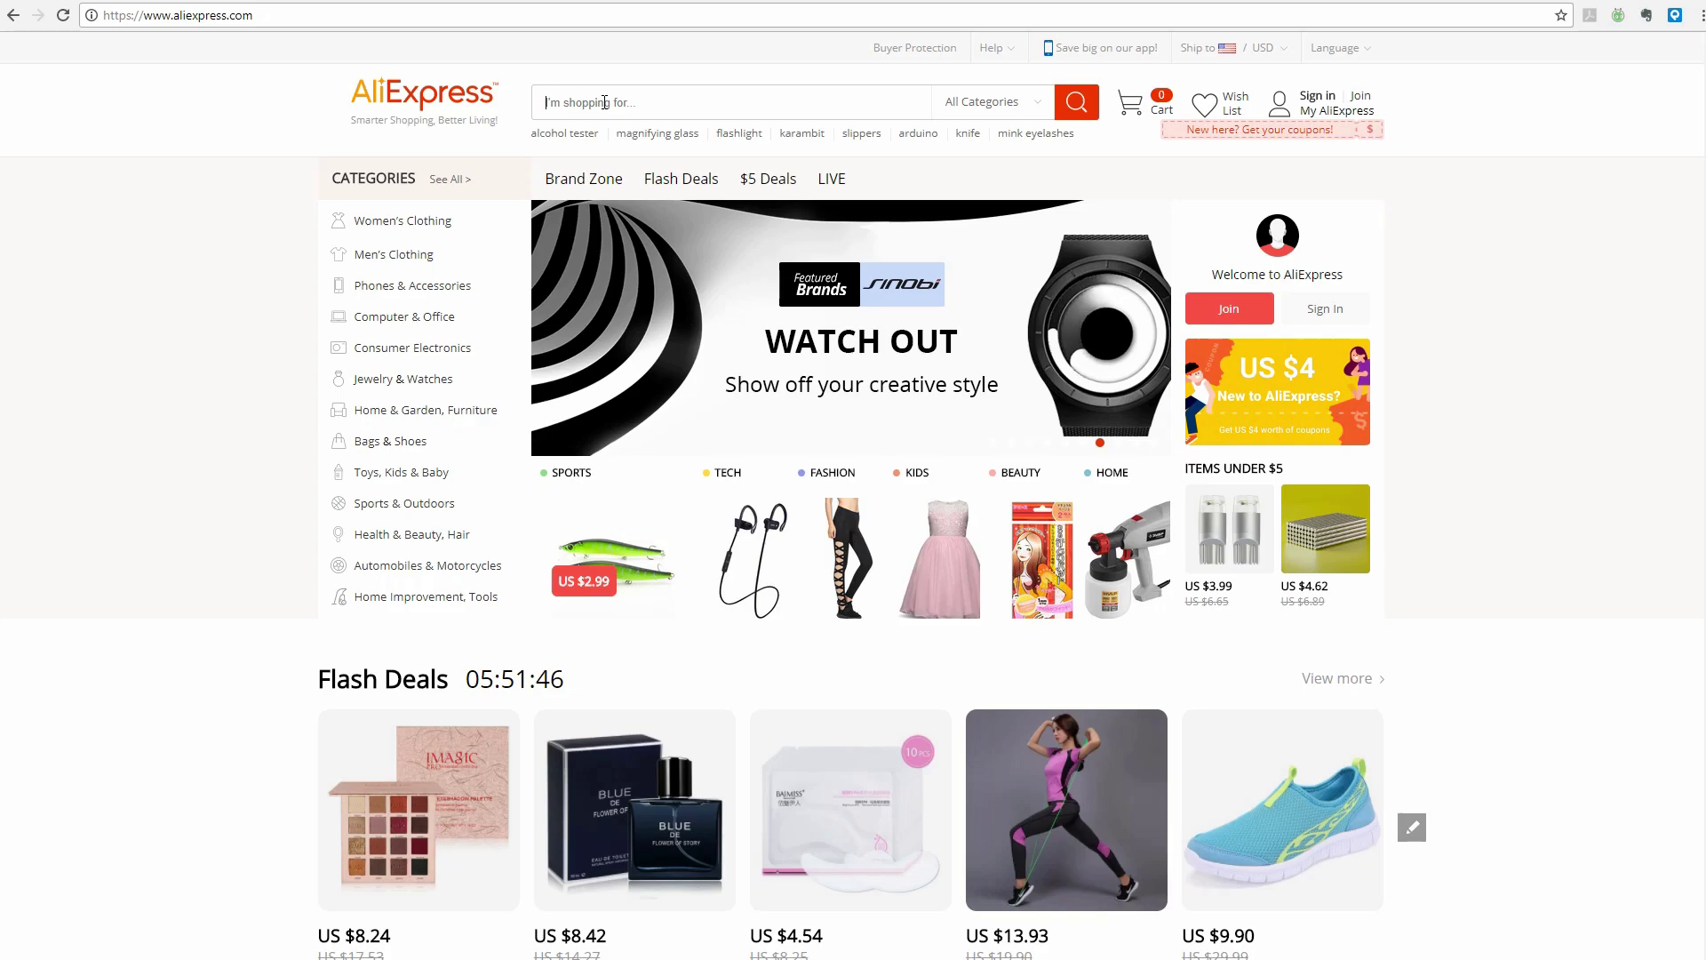
pyautogui.write('gifts')
pyautogui.press('Return')
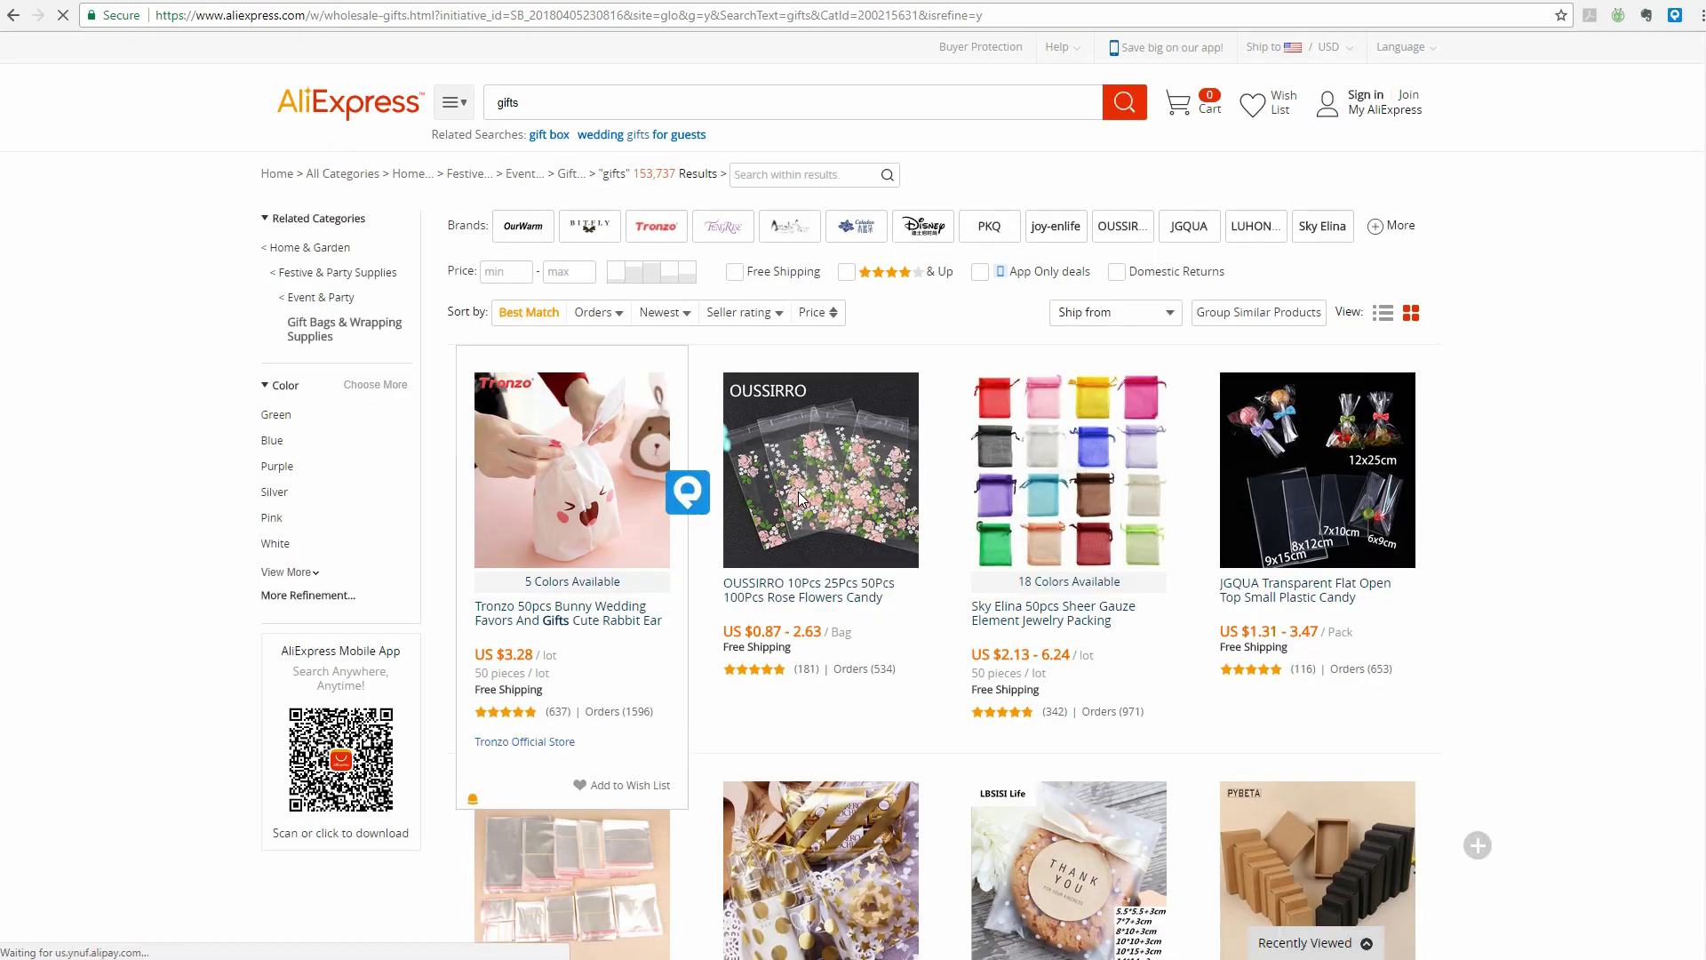
pyautogui.scroll(-5, 800, 498)
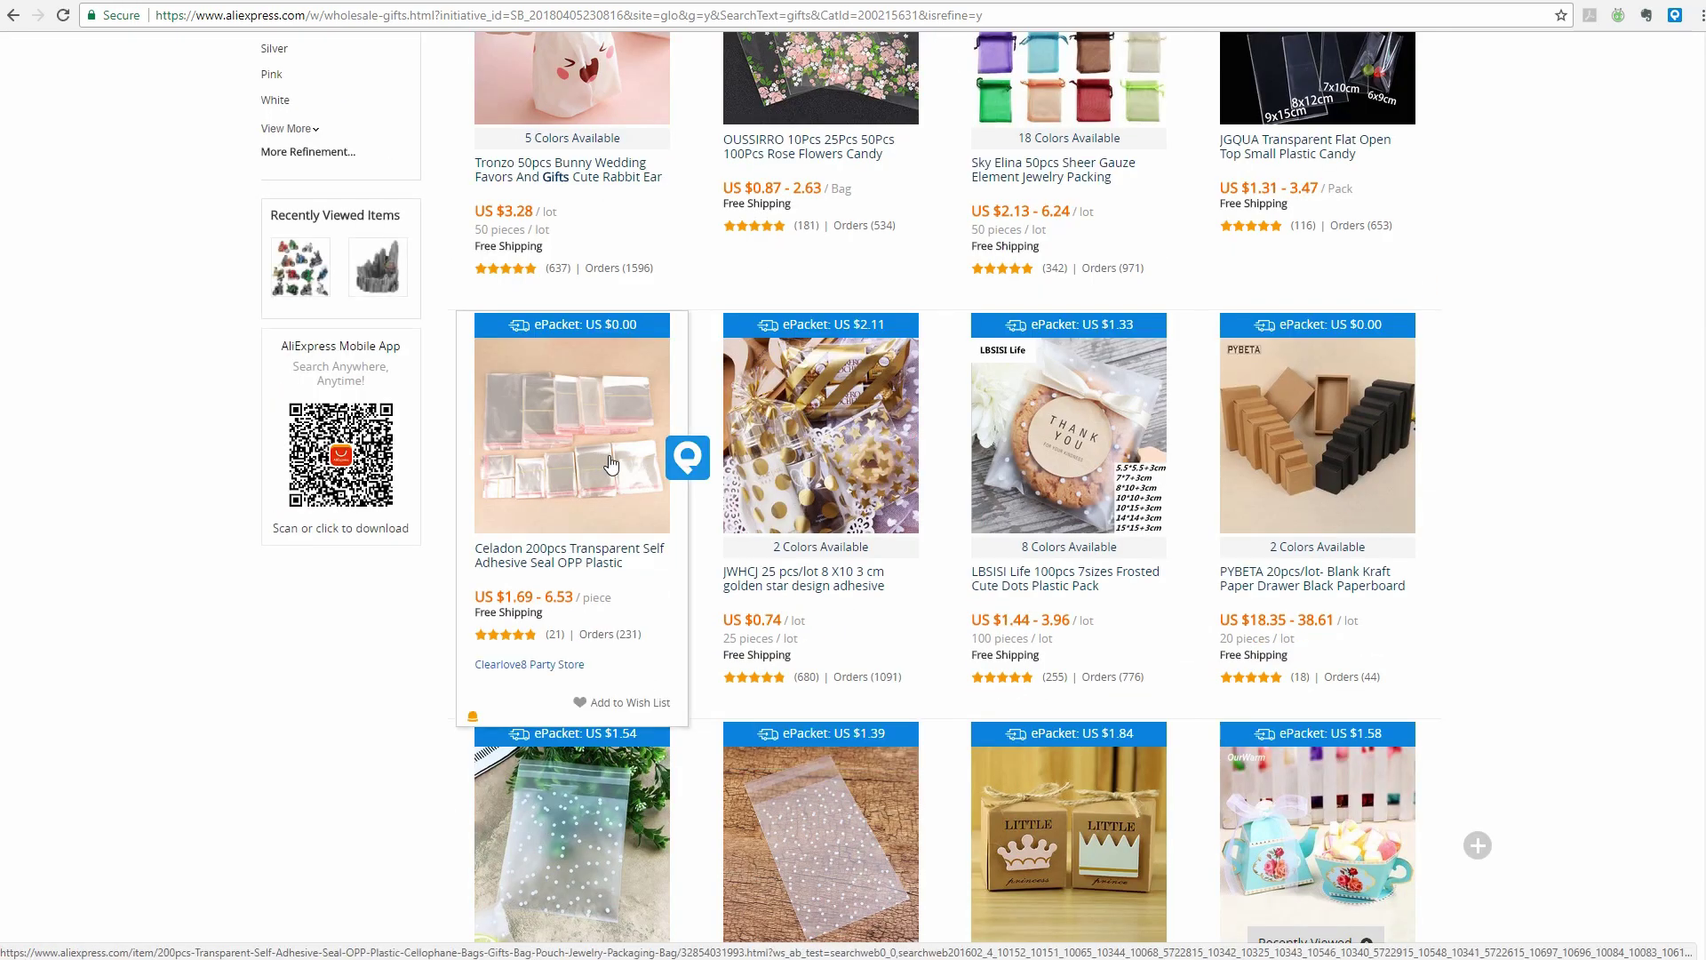
pyautogui.scroll(5, 1213, 488)
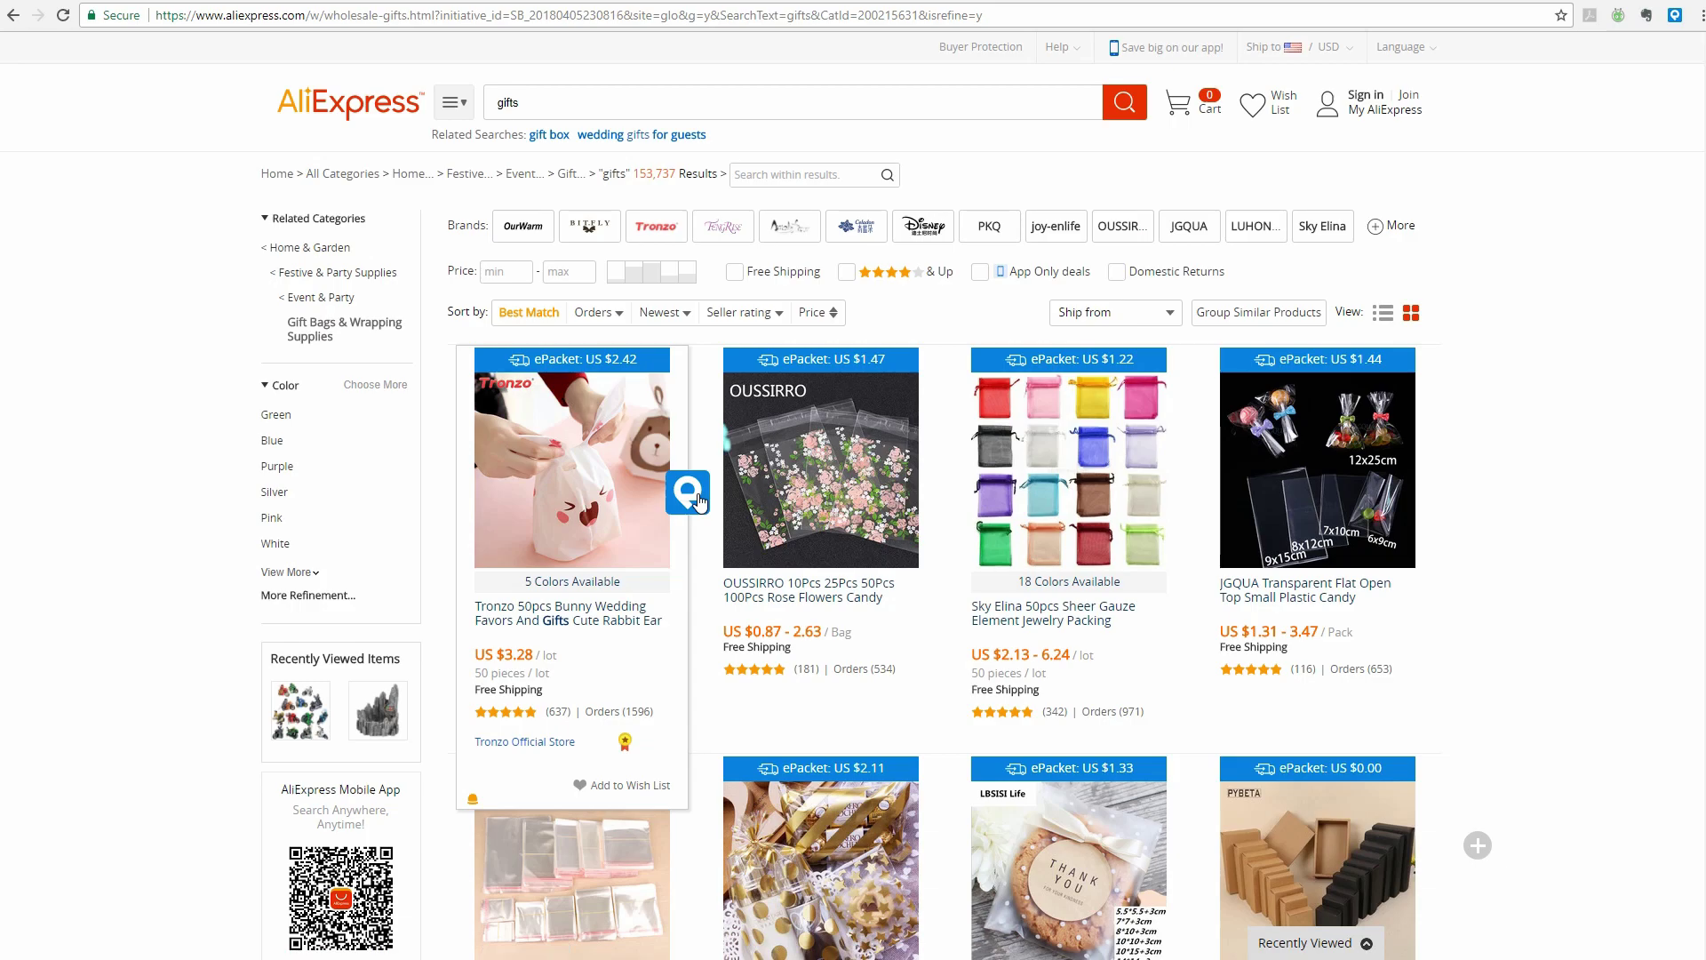
pyautogui.click(809, 471)
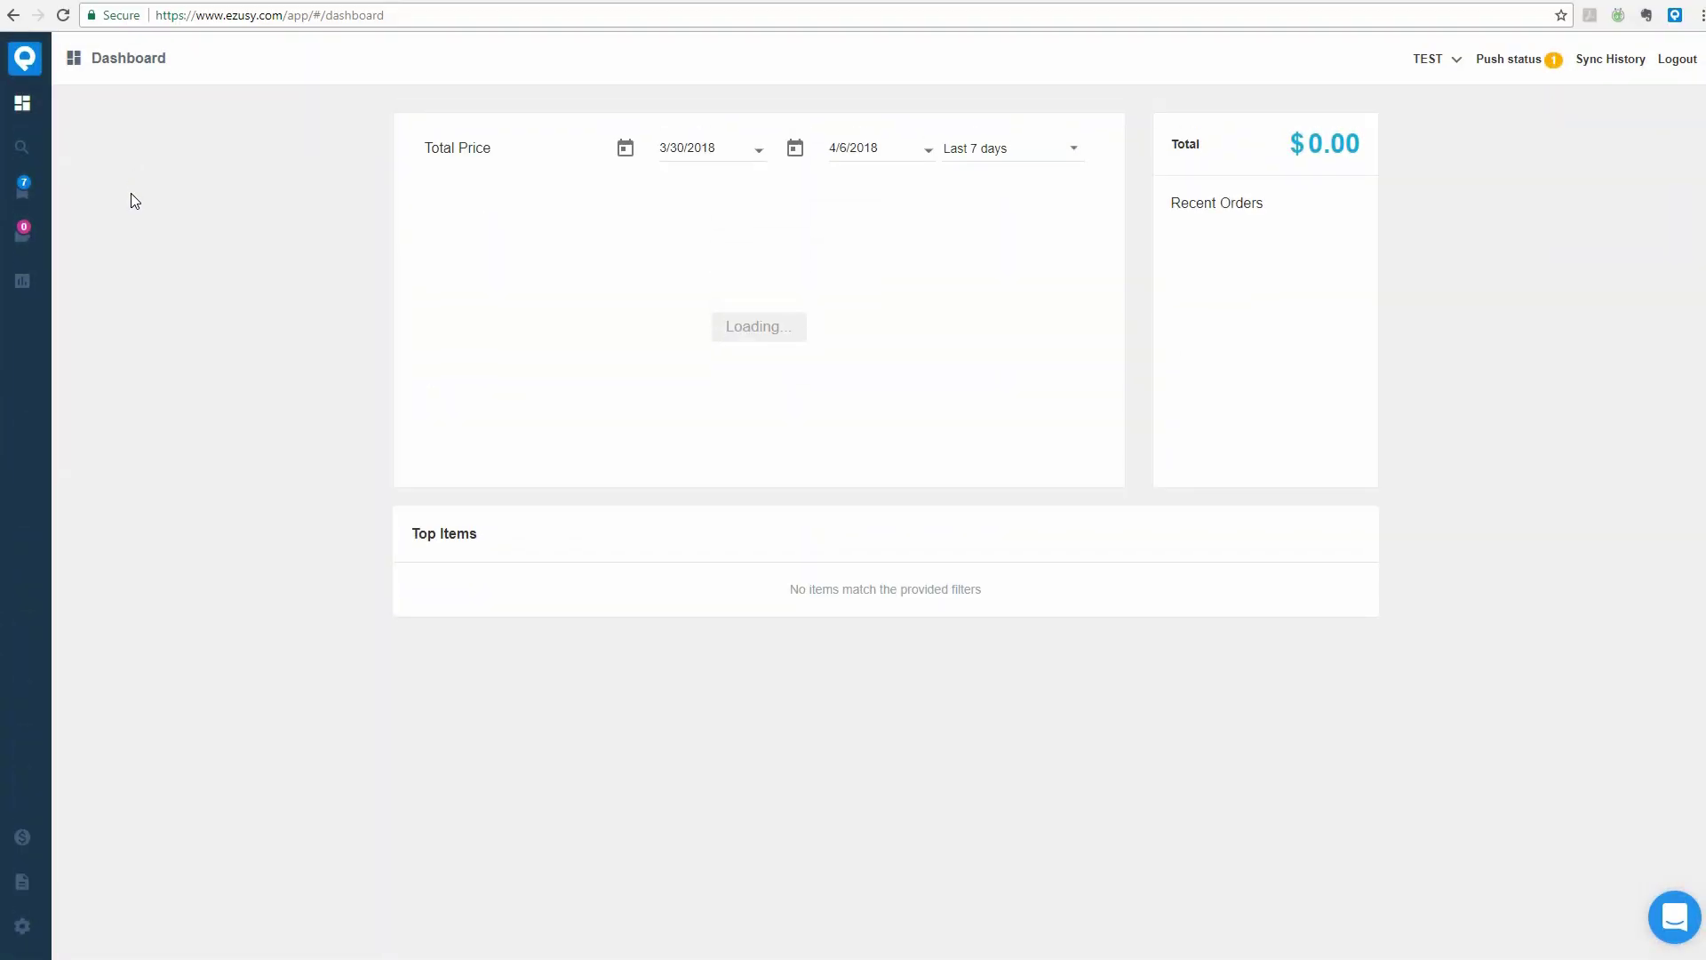
# Step: Enable auto price and stock updates for the imported rose-flower bag and view its variation prices
pyautogui.click(29, 196)
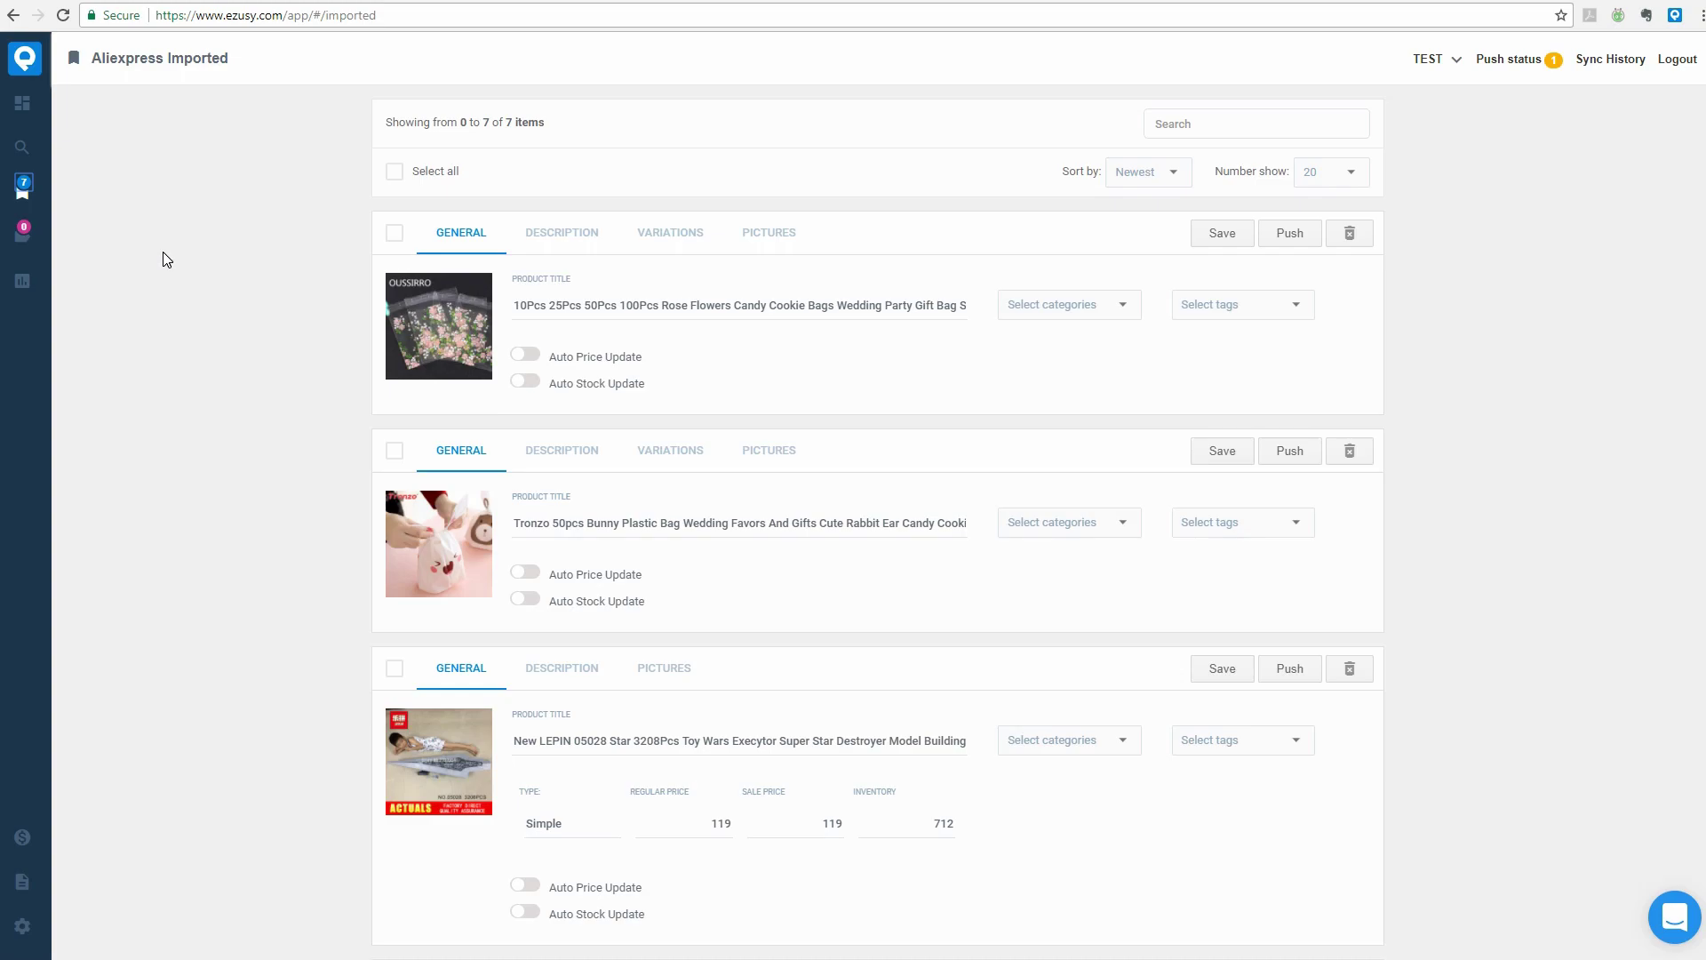
pyautogui.click(525, 353)
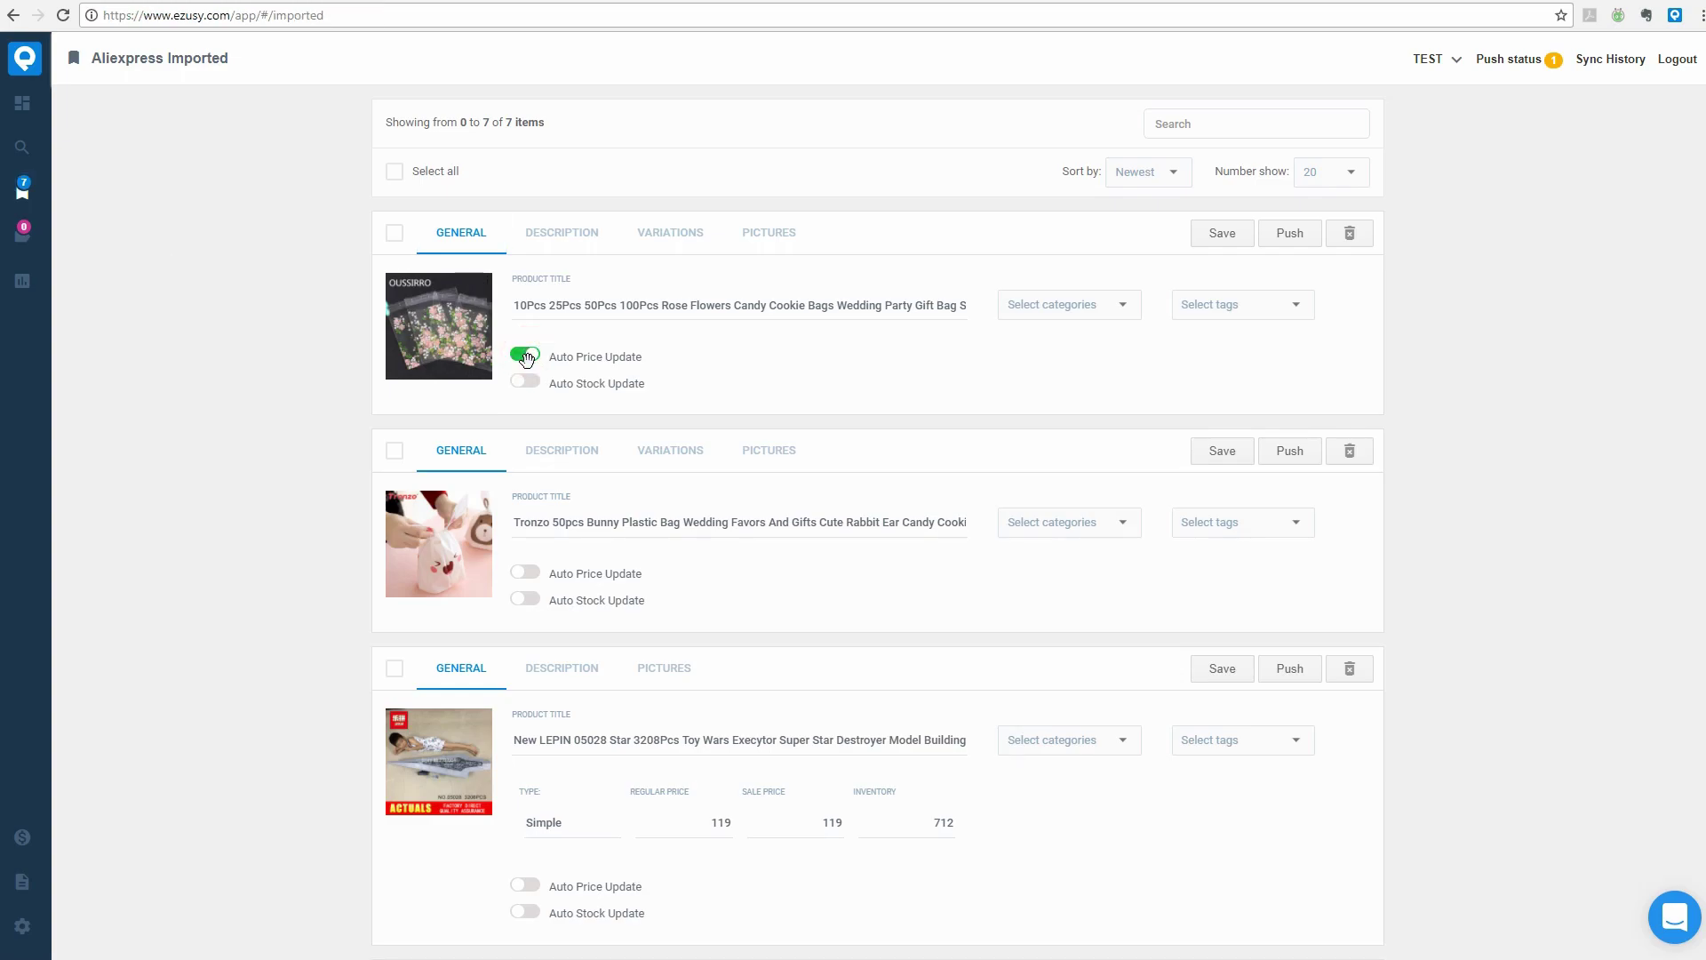
pyautogui.click(525, 382)
pyautogui.click(525, 382)
pyautogui.click(526, 379)
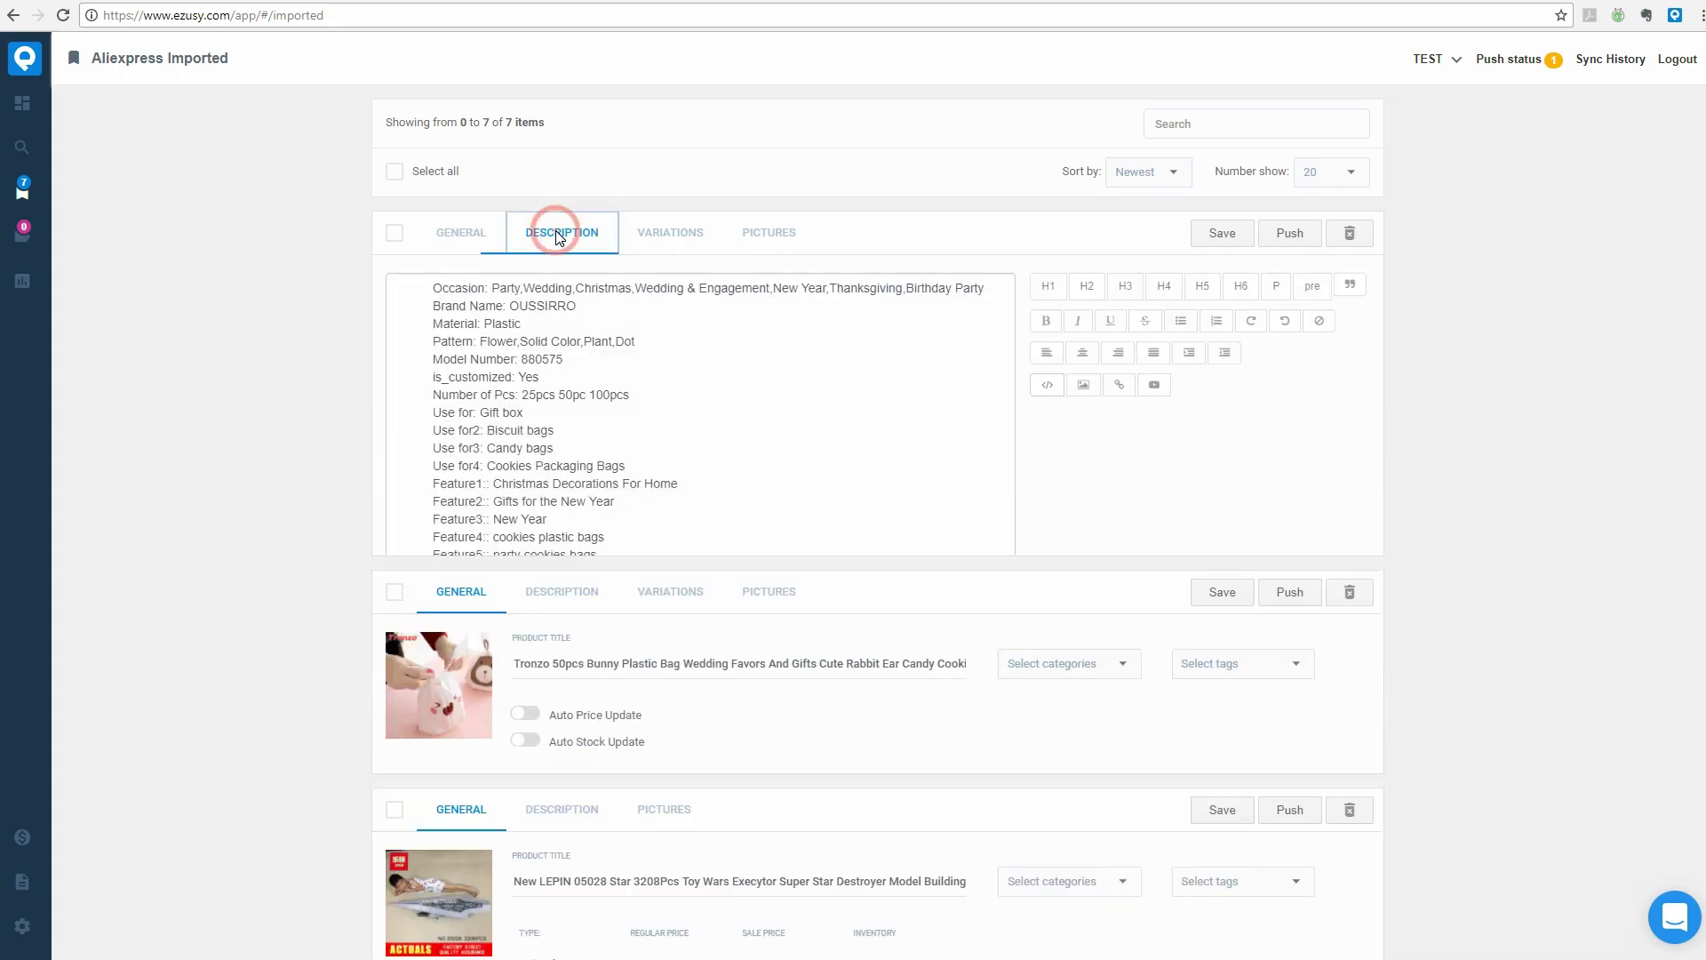
pyautogui.click(663, 238)
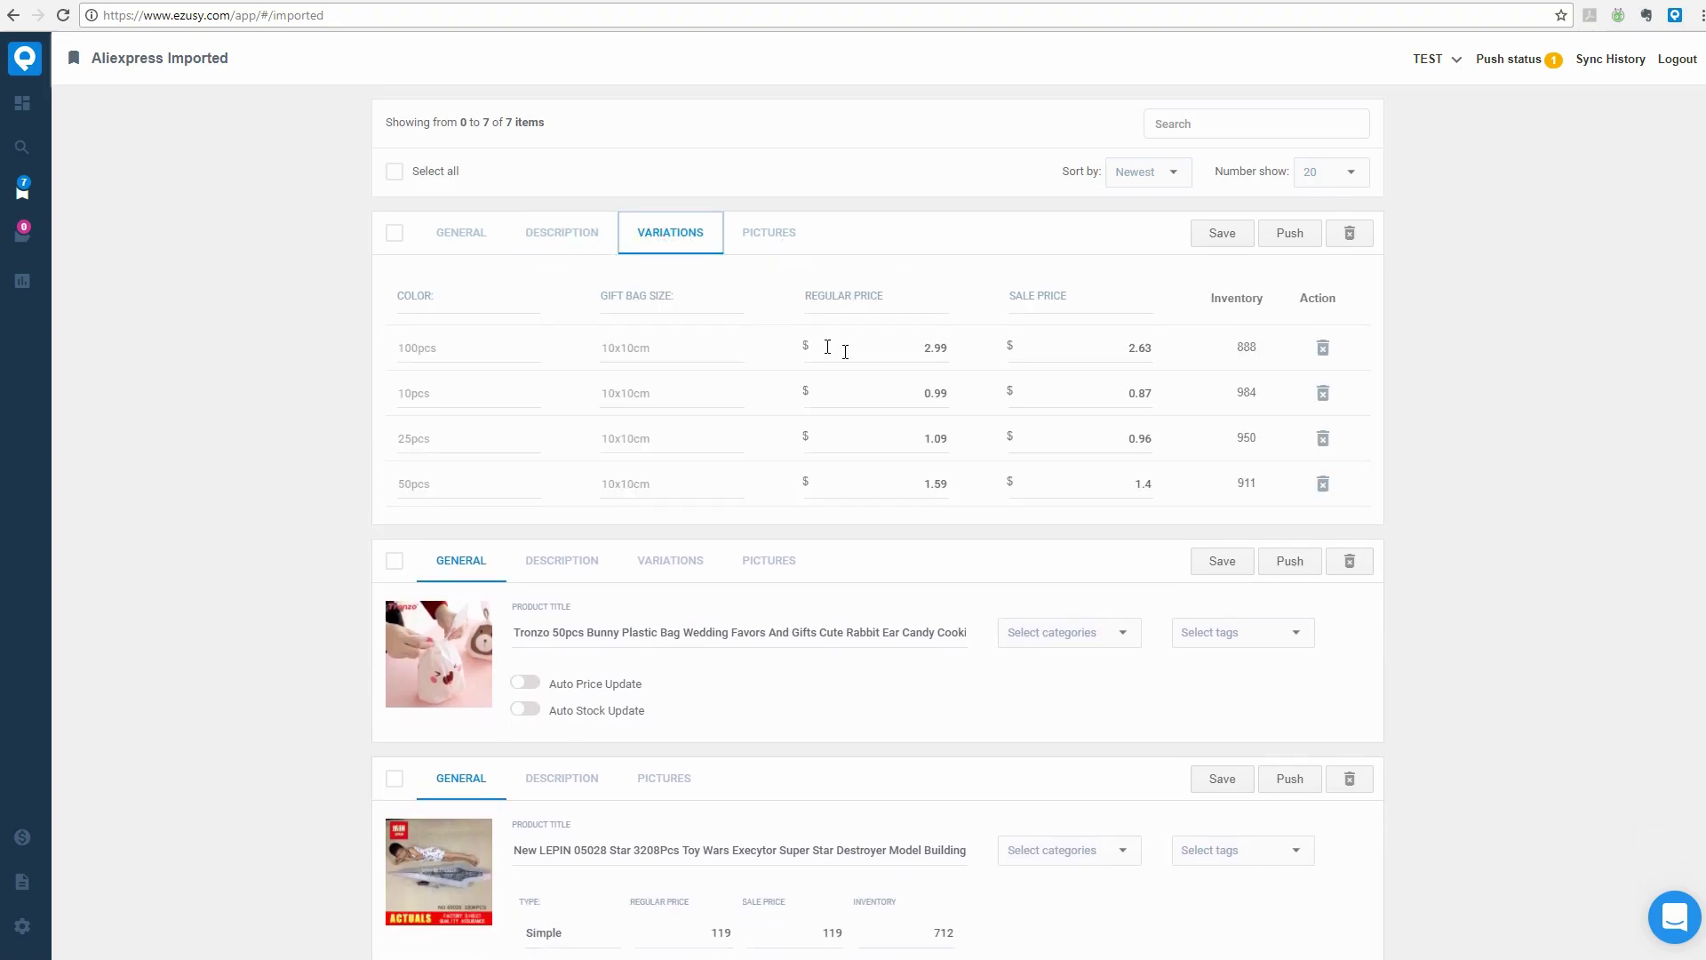
# Step: Push the rose-flower bag and the Tronzo bunny bag to the store, then view the pushed products
pyautogui.click(782, 234)
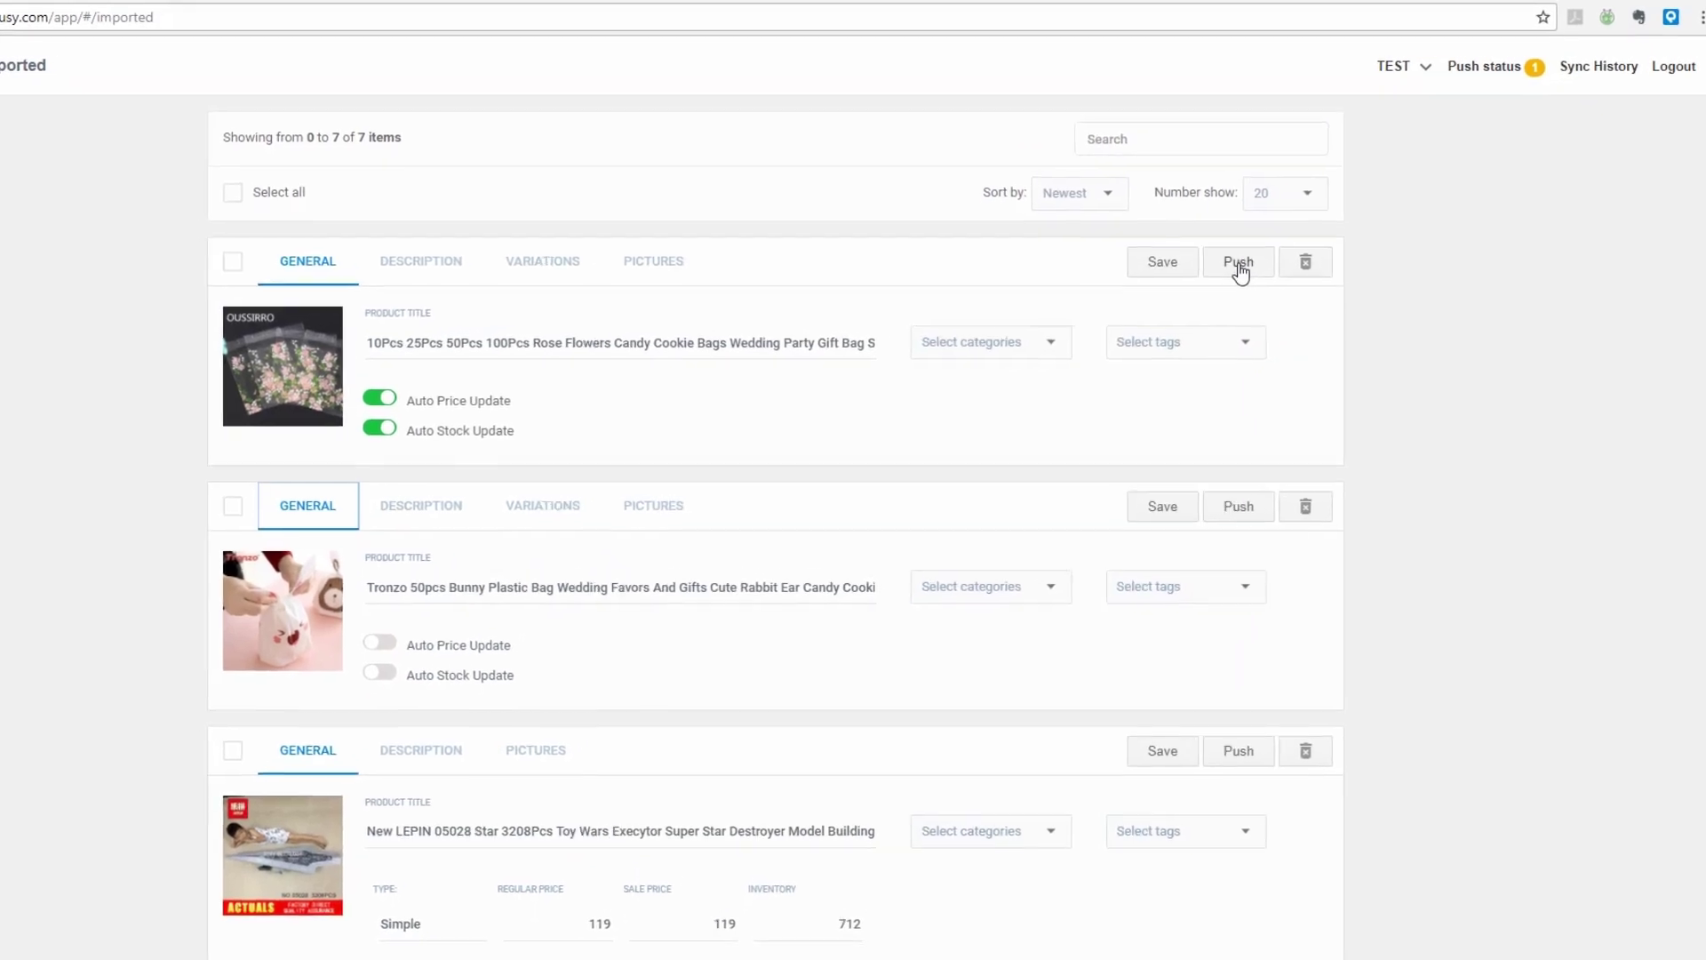
pyautogui.click(1239, 266)
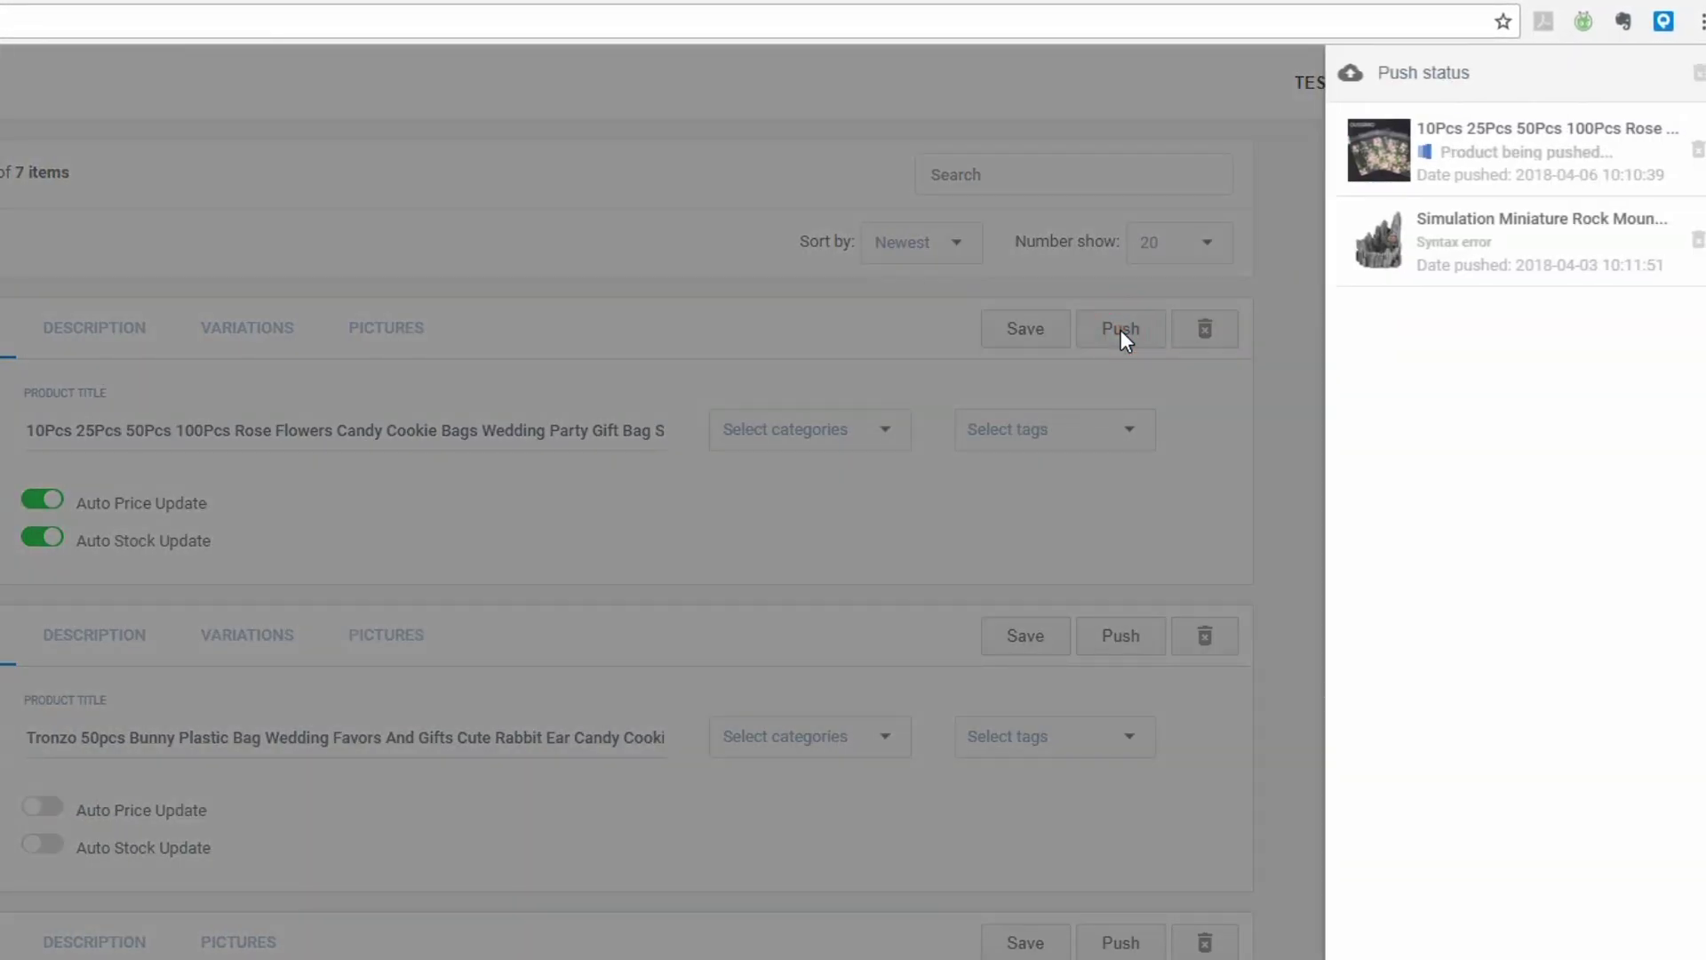
pyautogui.click(1267, 485)
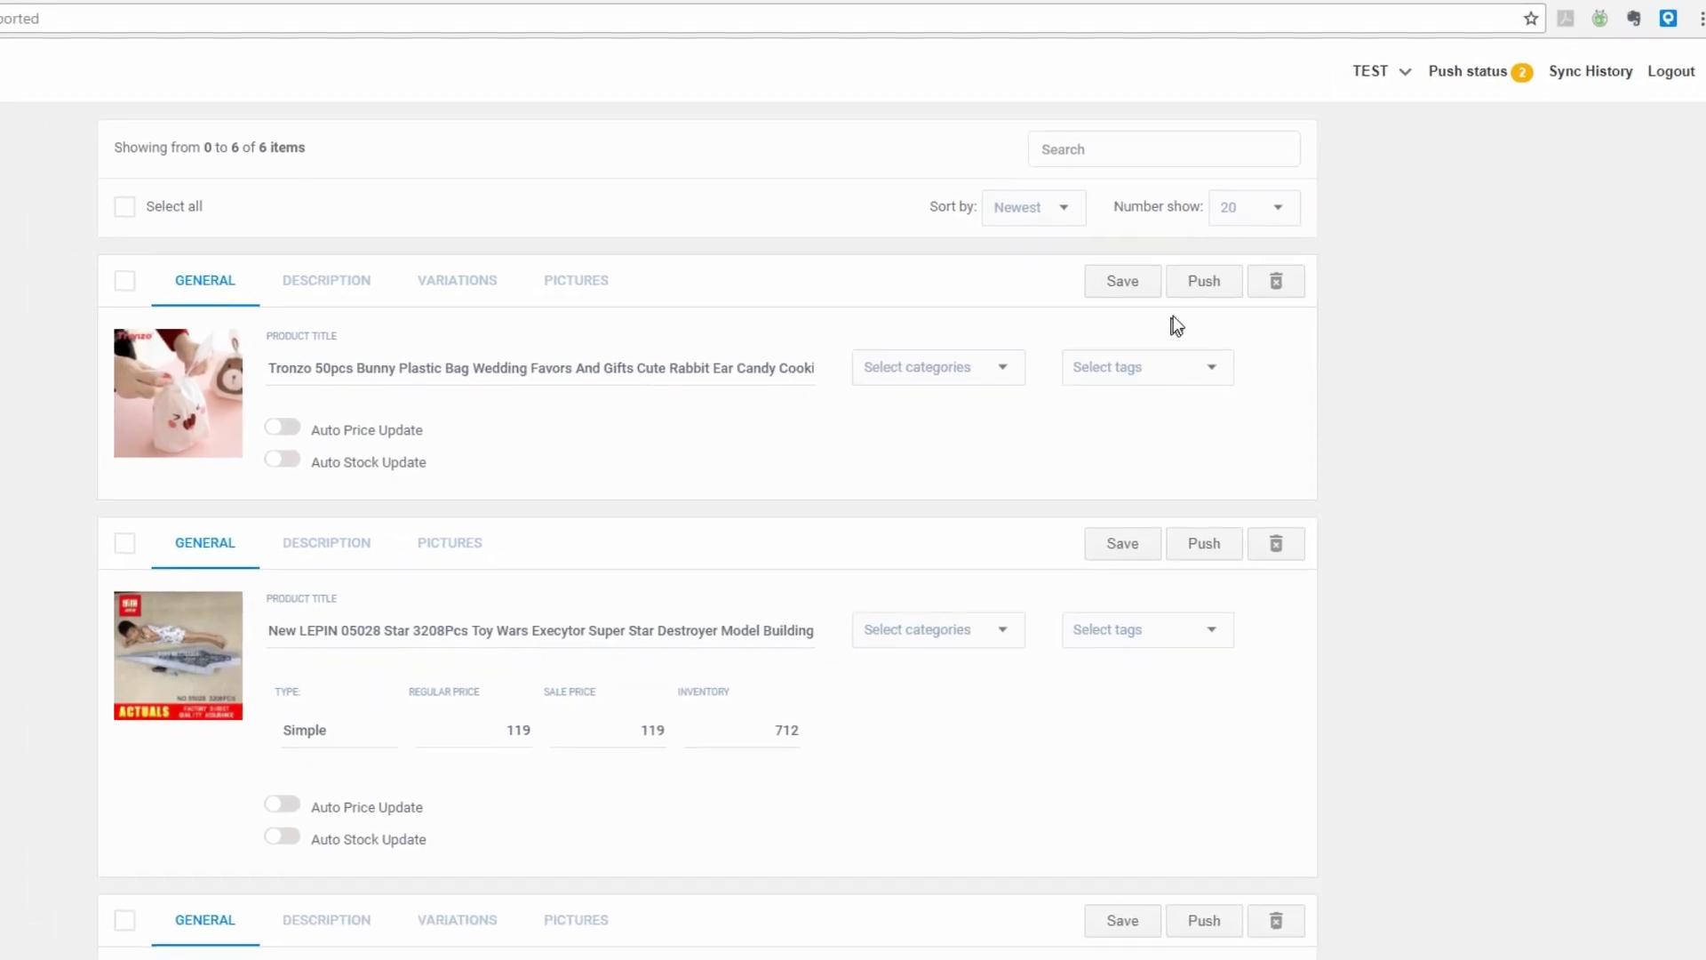
pyautogui.click(1235, 258)
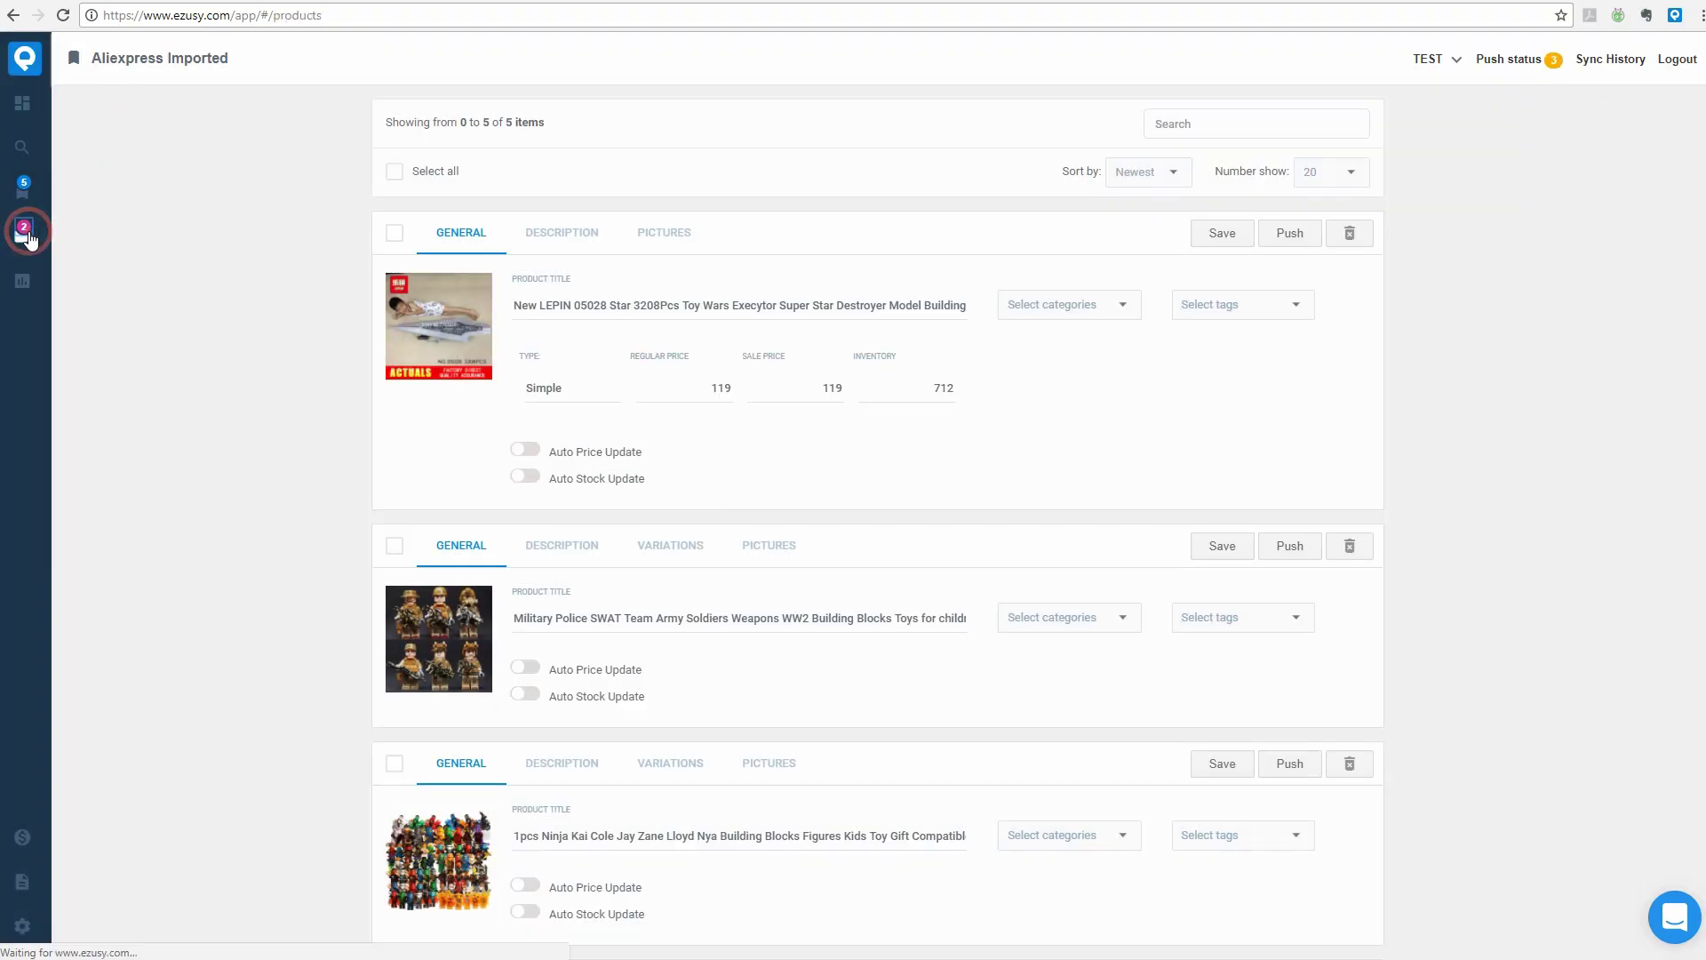
pyautogui.click(27, 234)
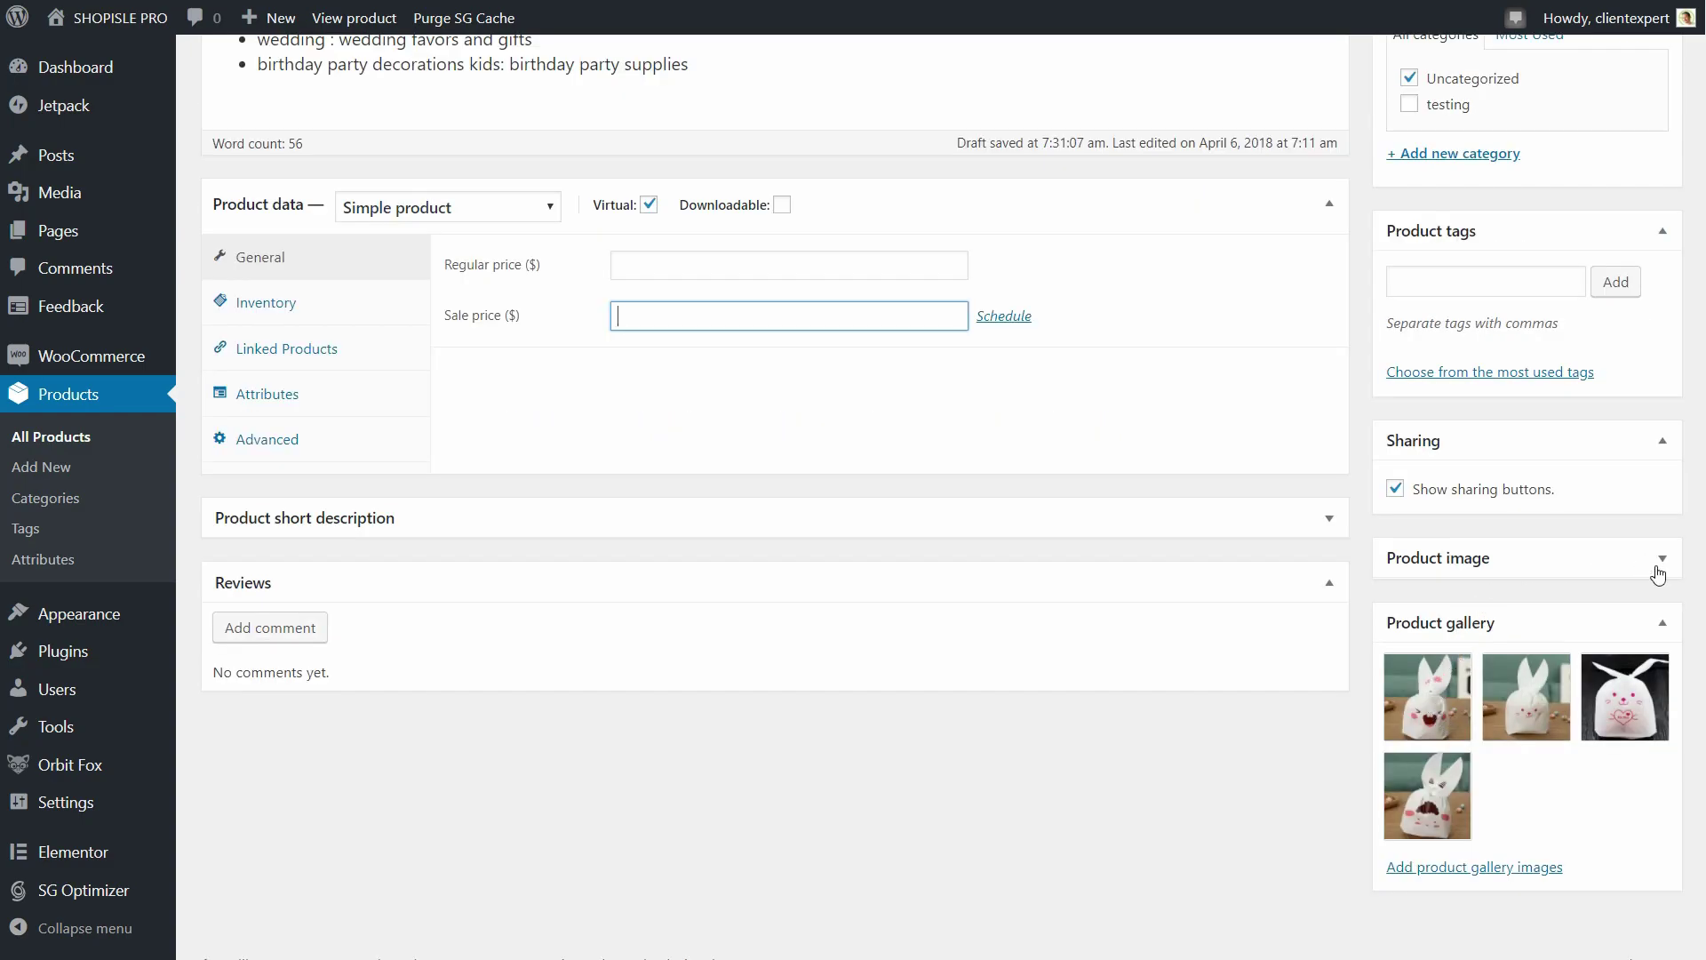
# Step: Replace the product image with another bunny picture from the Media Library
pyautogui.click(1660, 562)
pyautogui.click(1543, 751)
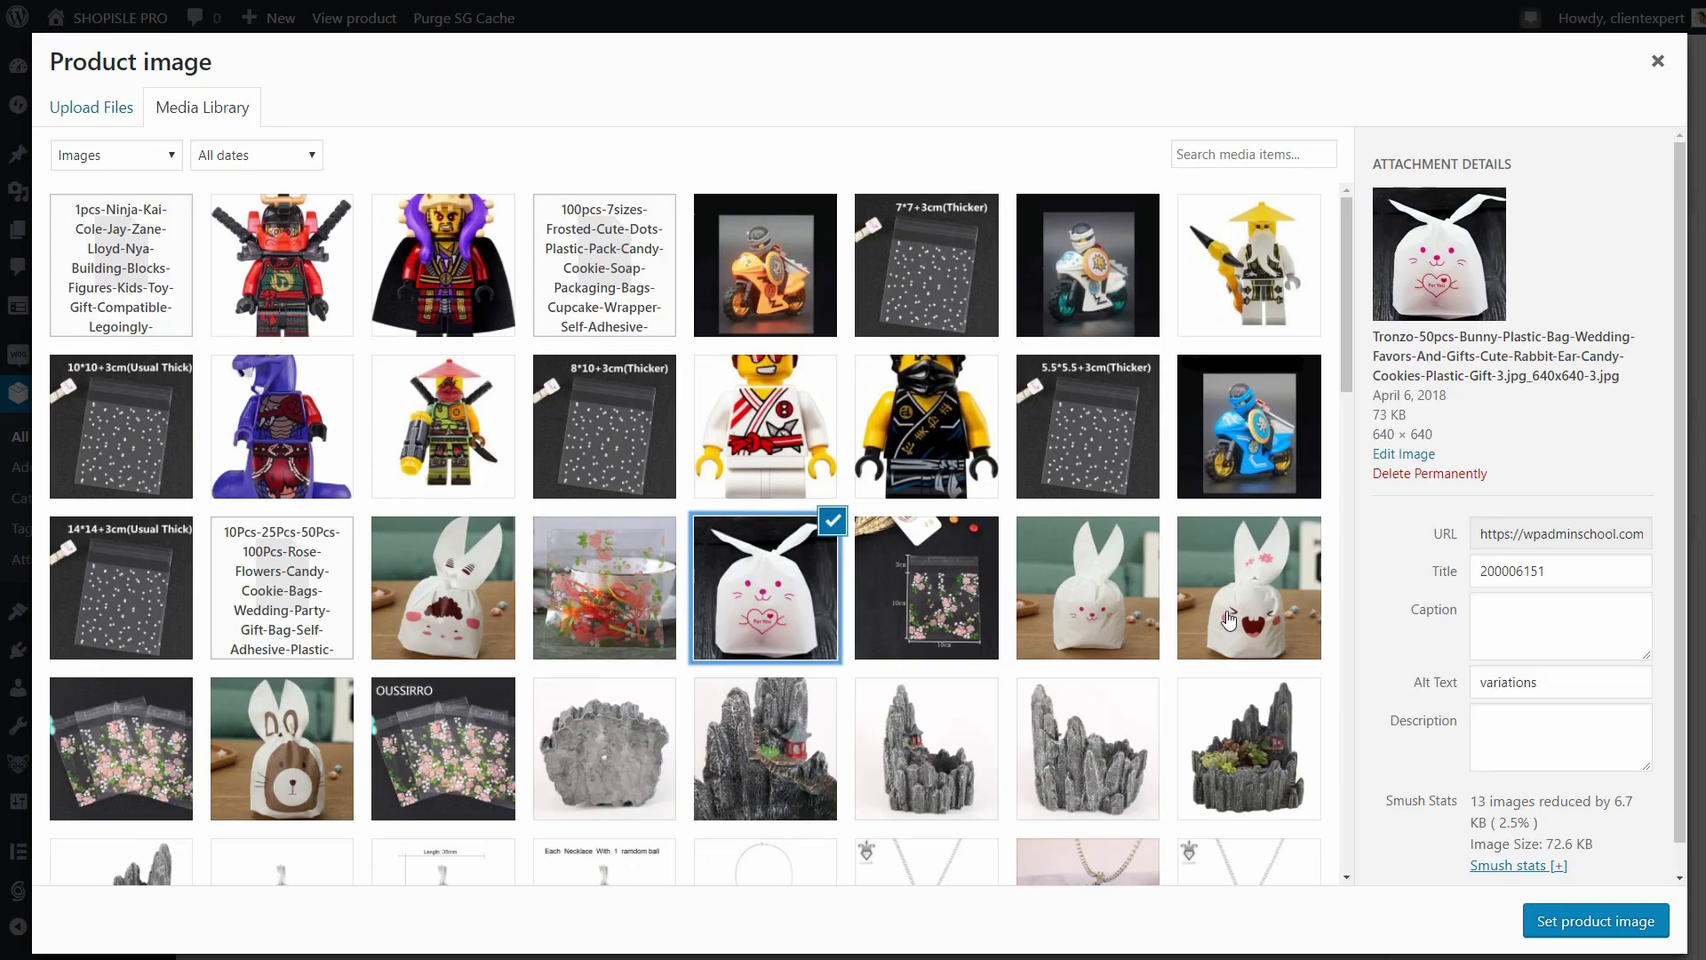
pyautogui.click(1251, 613)
pyautogui.click(1569, 920)
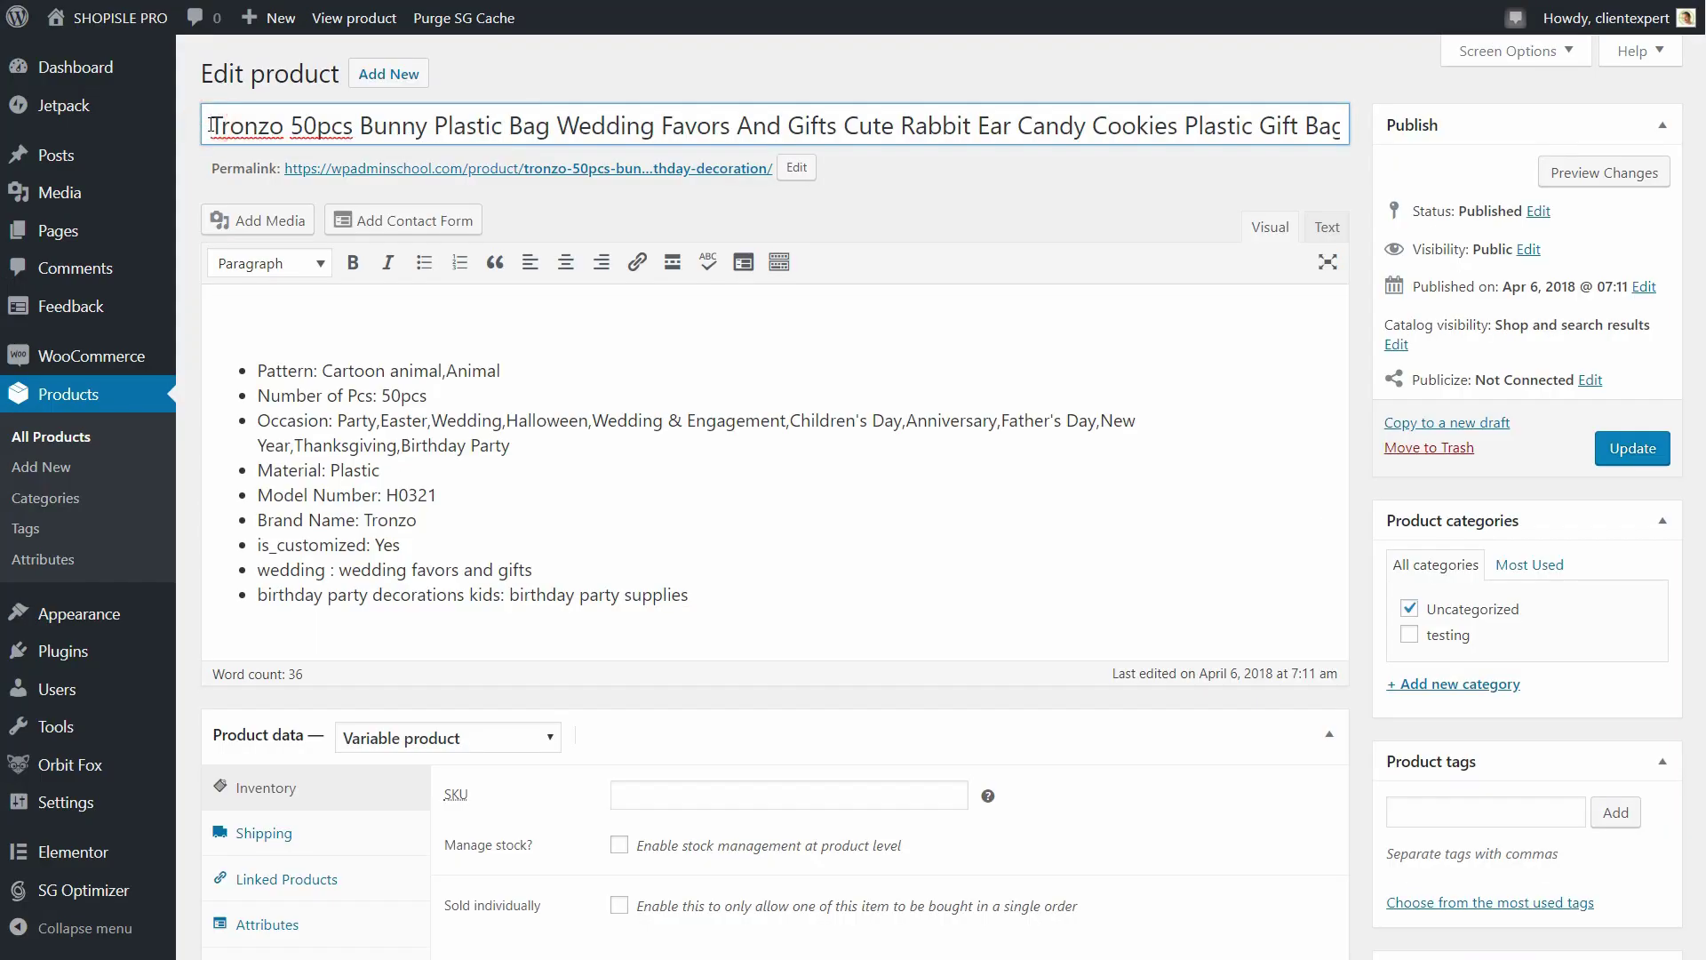
# Step: Paste the original product title at the start of the description
pyautogui.hotkey('ctrl', 'a')
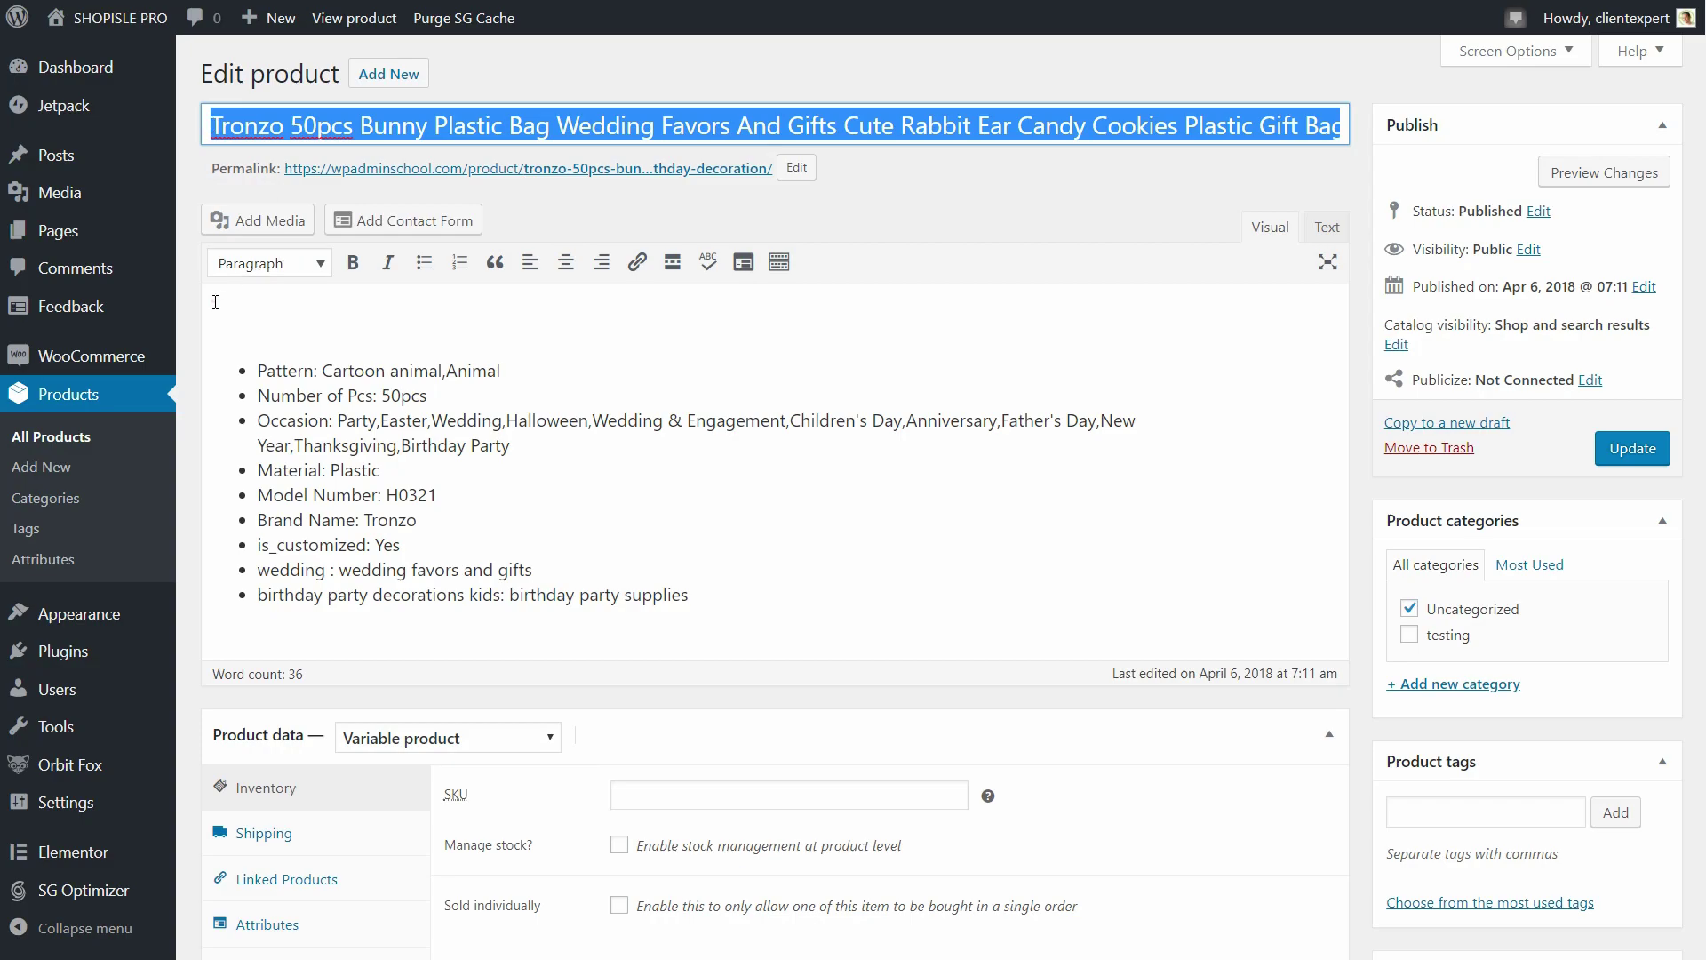
pyautogui.click(215, 302)
pyautogui.write('Tronzo 50pcs Bunny Plastic Bag Wedding Favors And Gifts Cute Rabbit Ear Candy Cookies Plastic Gift Bag Happy Birthday Decoration')
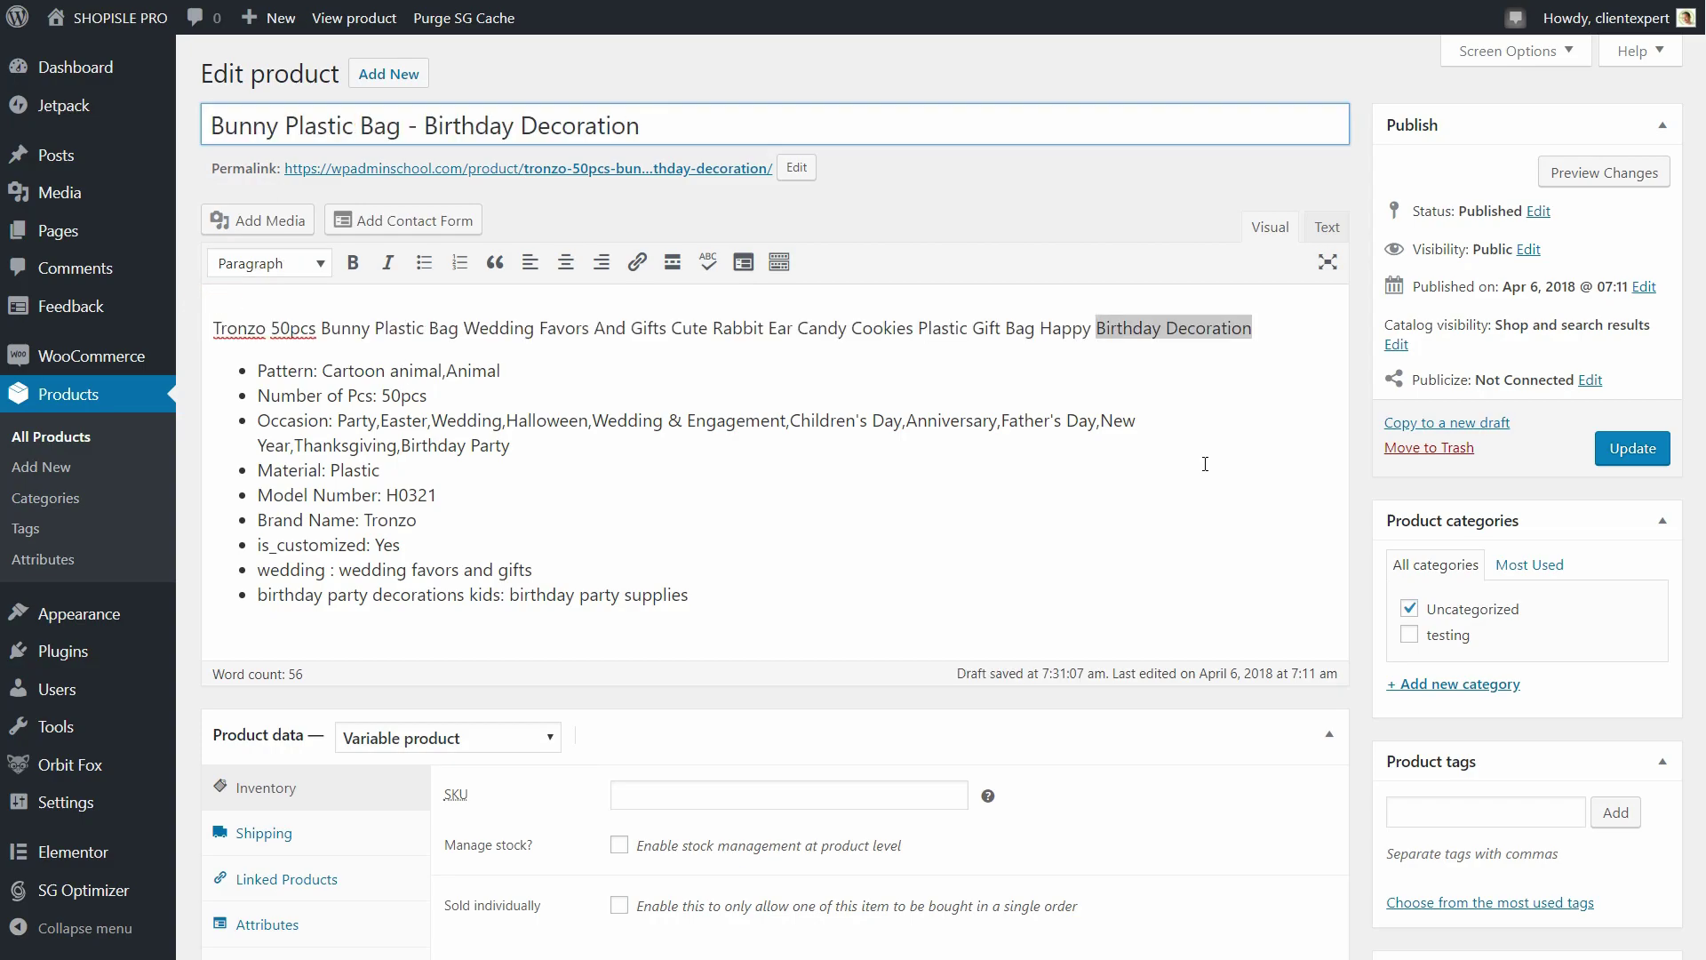
pyautogui.scroll(-5, 743, 377)
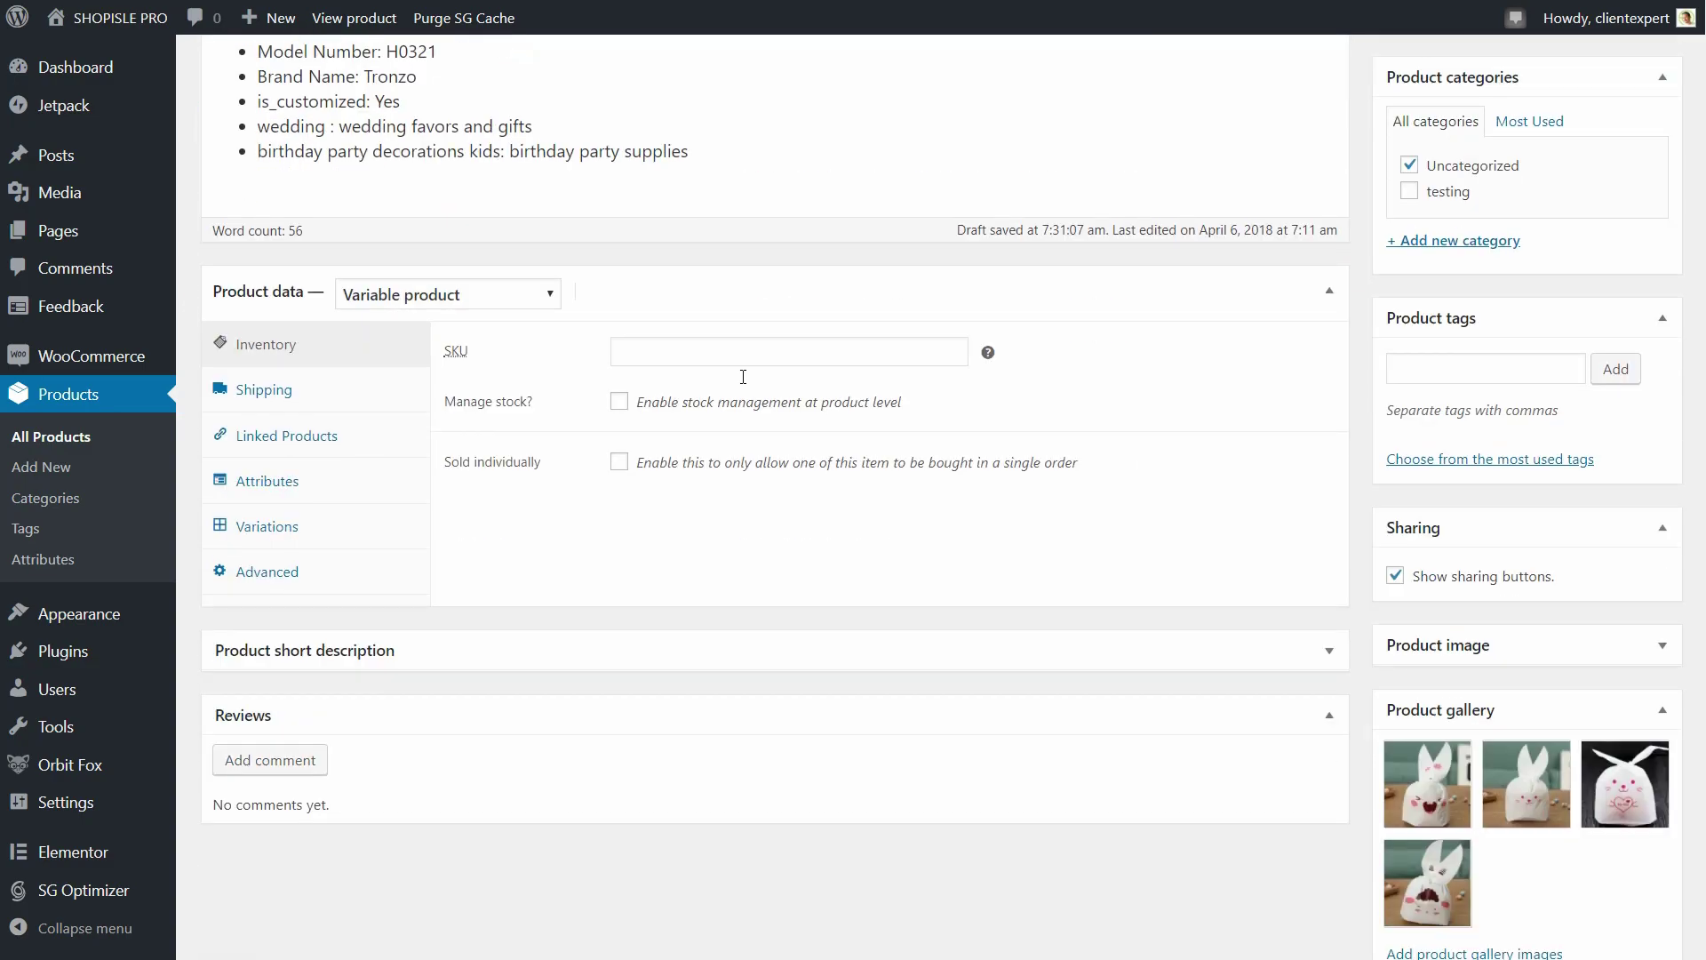
# Step: Set the product data to a Simple product marked Virtual
pyautogui.click(481, 298)
pyautogui.click(464, 350)
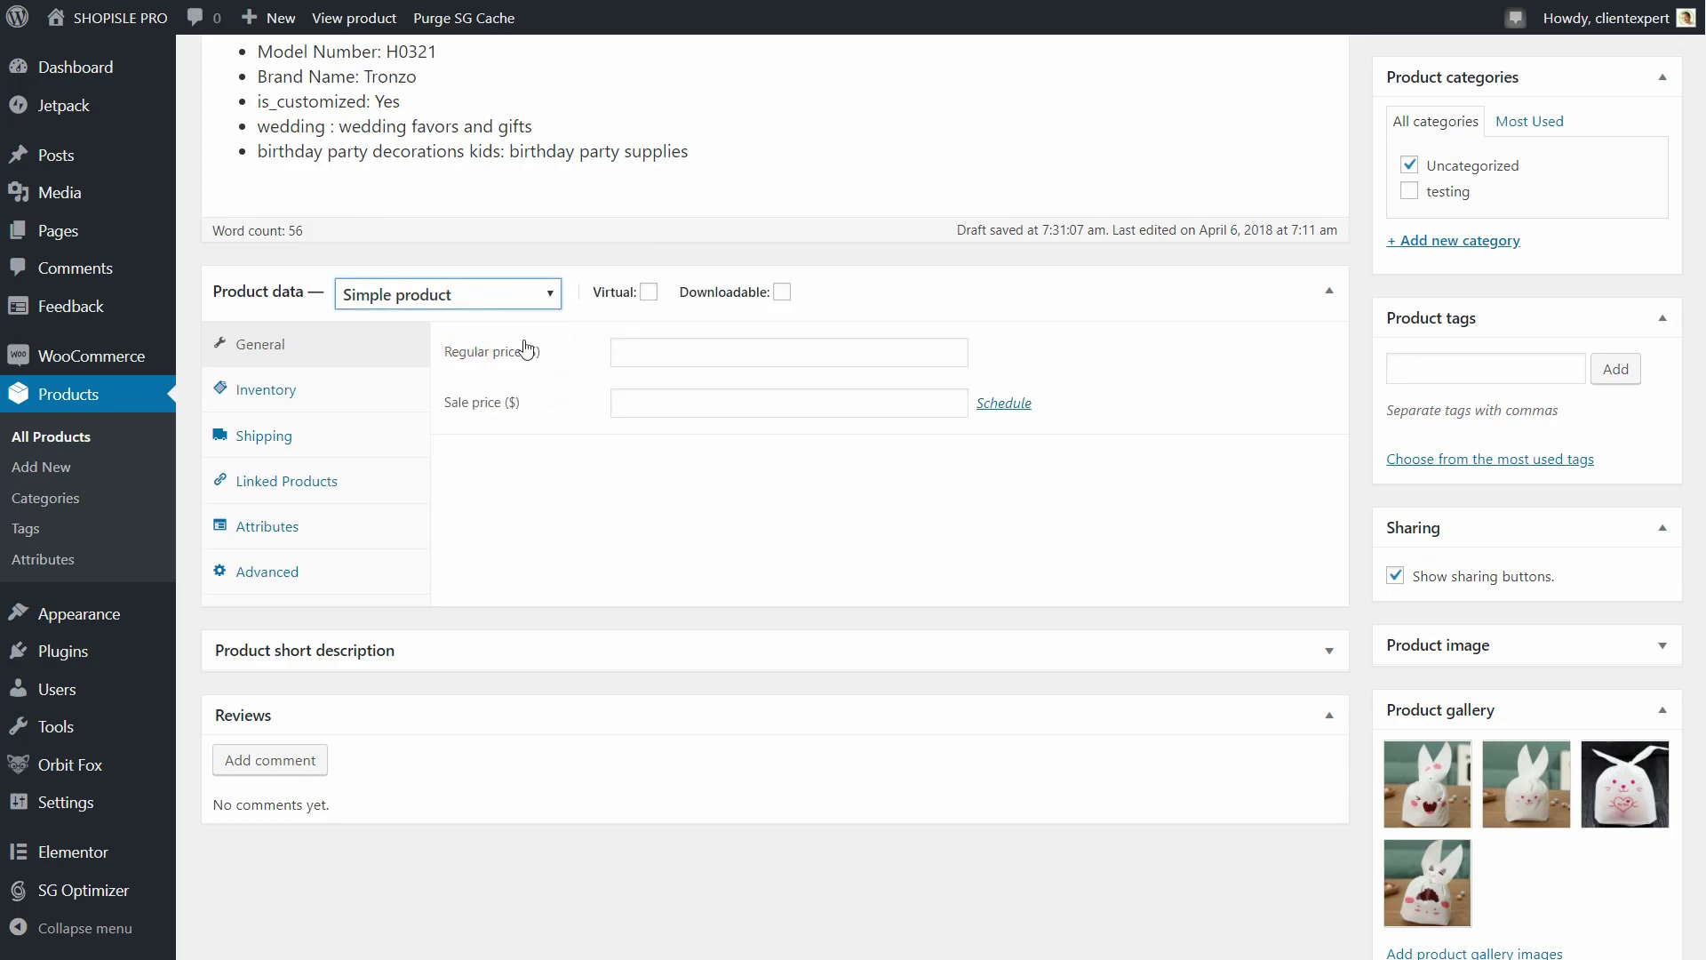
pyautogui.click(646, 296)
pyautogui.scroll(-3, 752, 647)
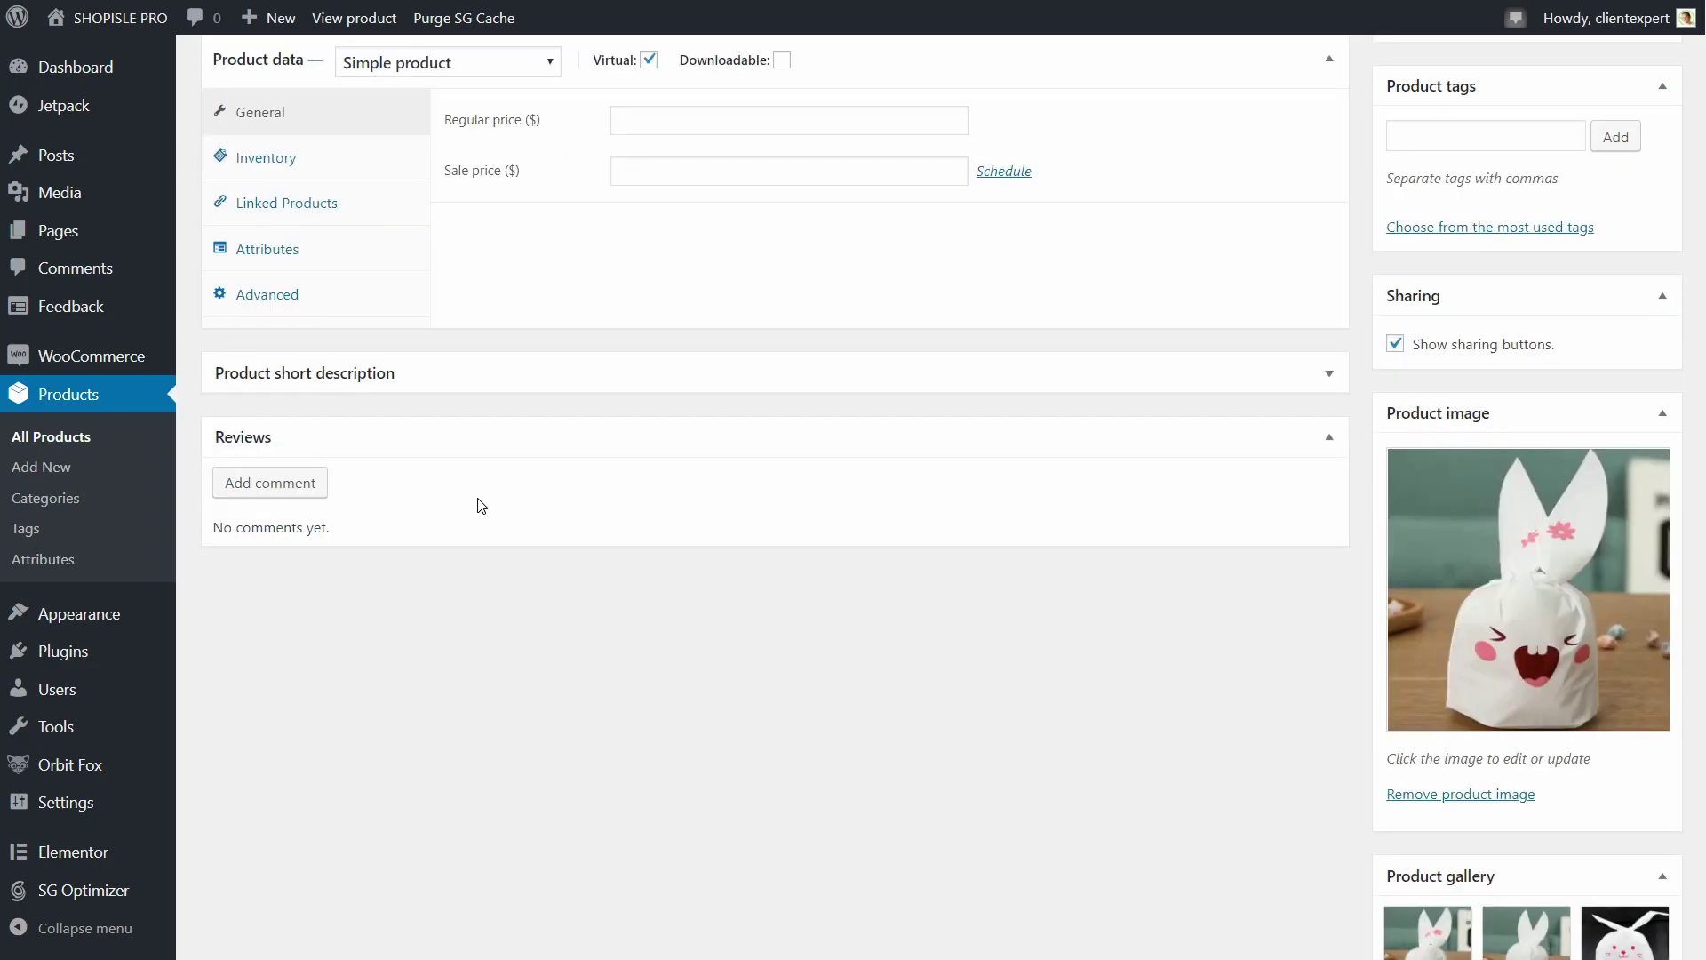
# Step: Paste the original title into the product short description
pyautogui.click(367, 389)
pyautogui.click(379, 508)
pyautogui.write('Tronzo 50pcs Bunny Plastic Bag Wedding Favors And Gifts Cute Rabbit Ear Candy Cookies Plastic Gift Bag Happy Birthday Decoration')
pyautogui.scroll(5, 1675, 322)
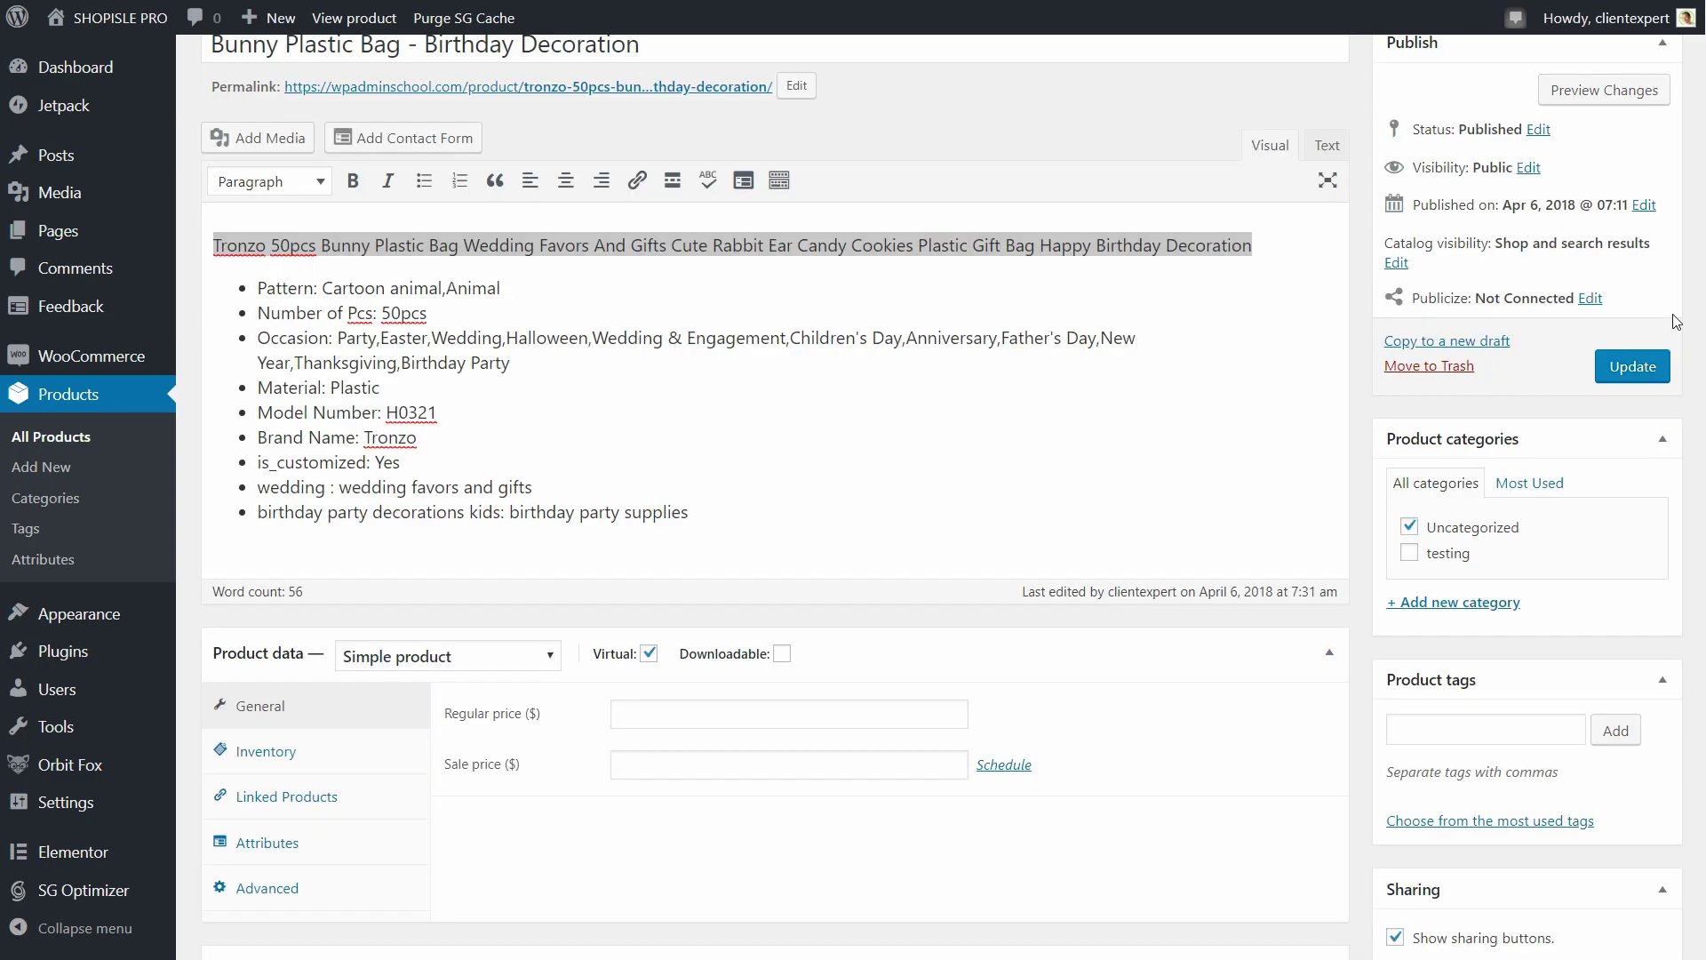
# Step: Update the bunny bag product and check its store page's Reviews and Description tabs
pyautogui.click(1615, 377)
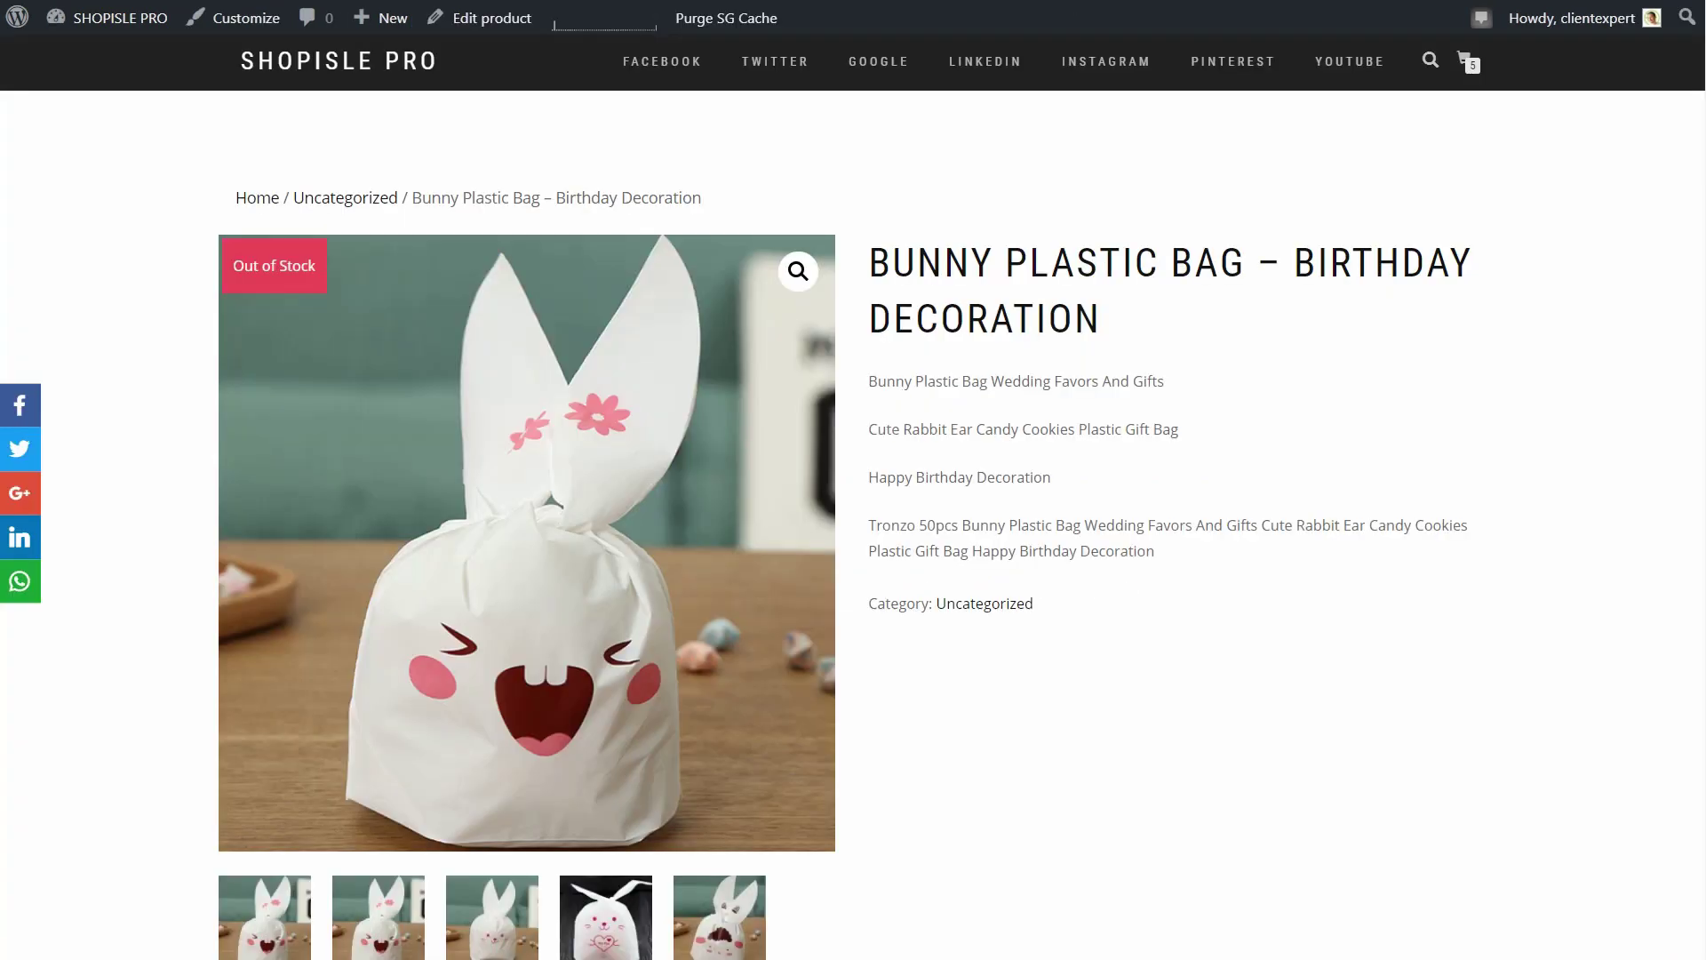
pyautogui.scroll(-3, 963, 415)
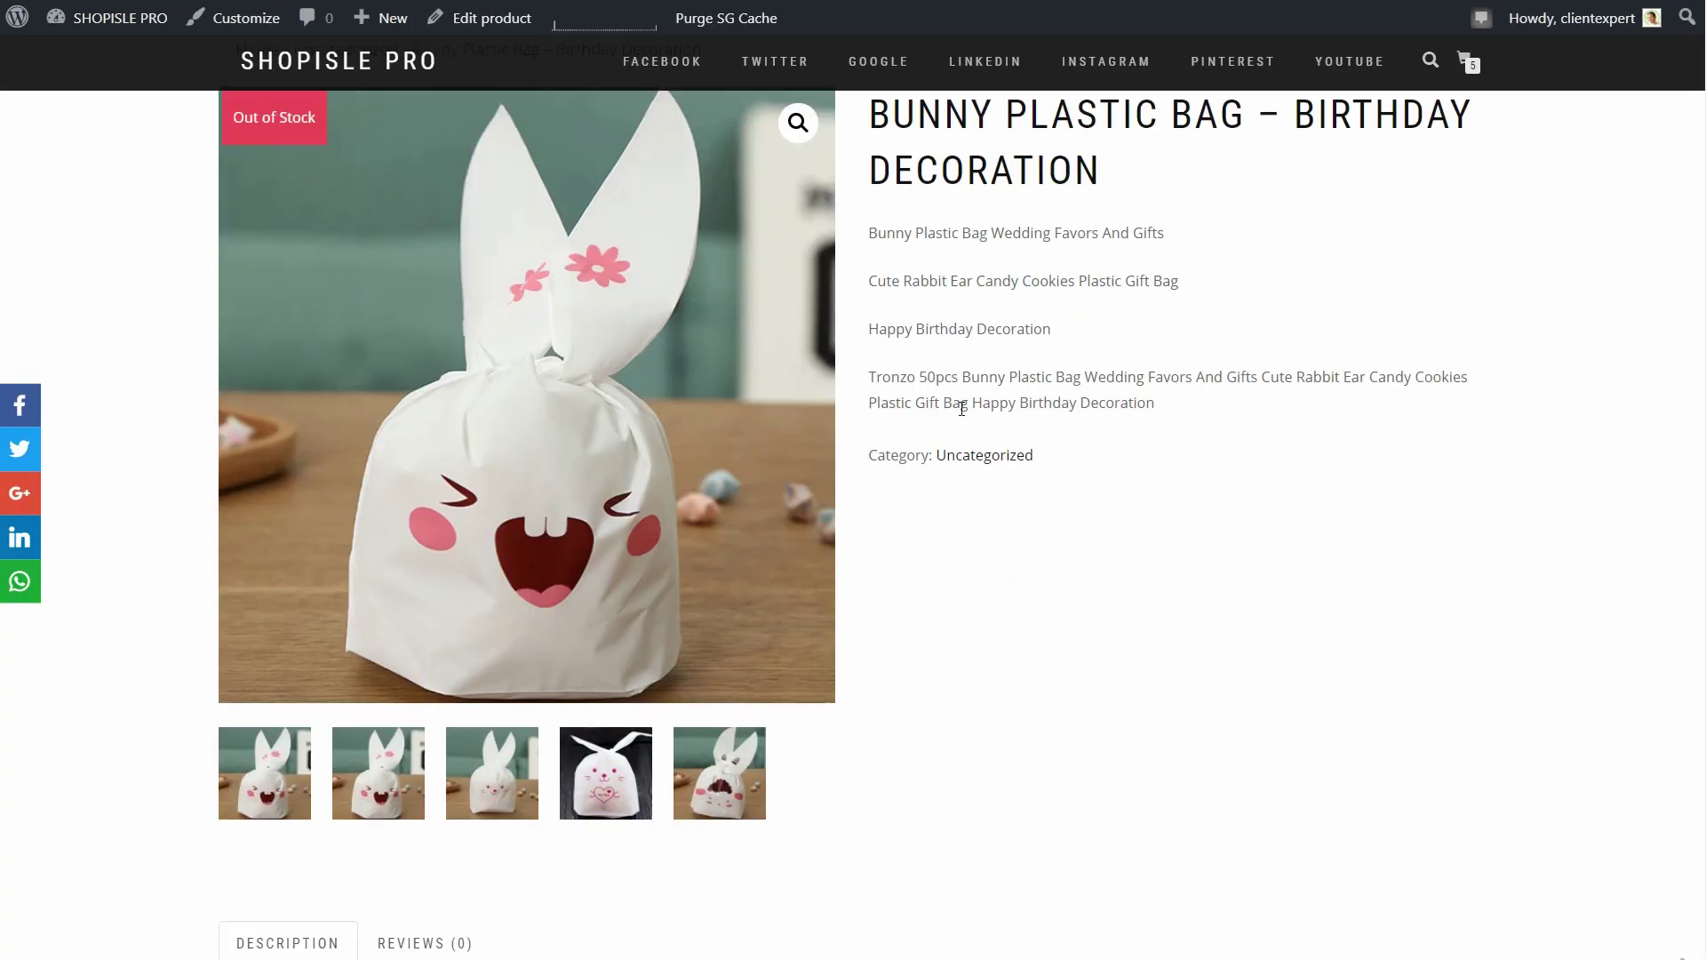
pyautogui.scroll(-3, 589, 502)
pyautogui.click(436, 497)
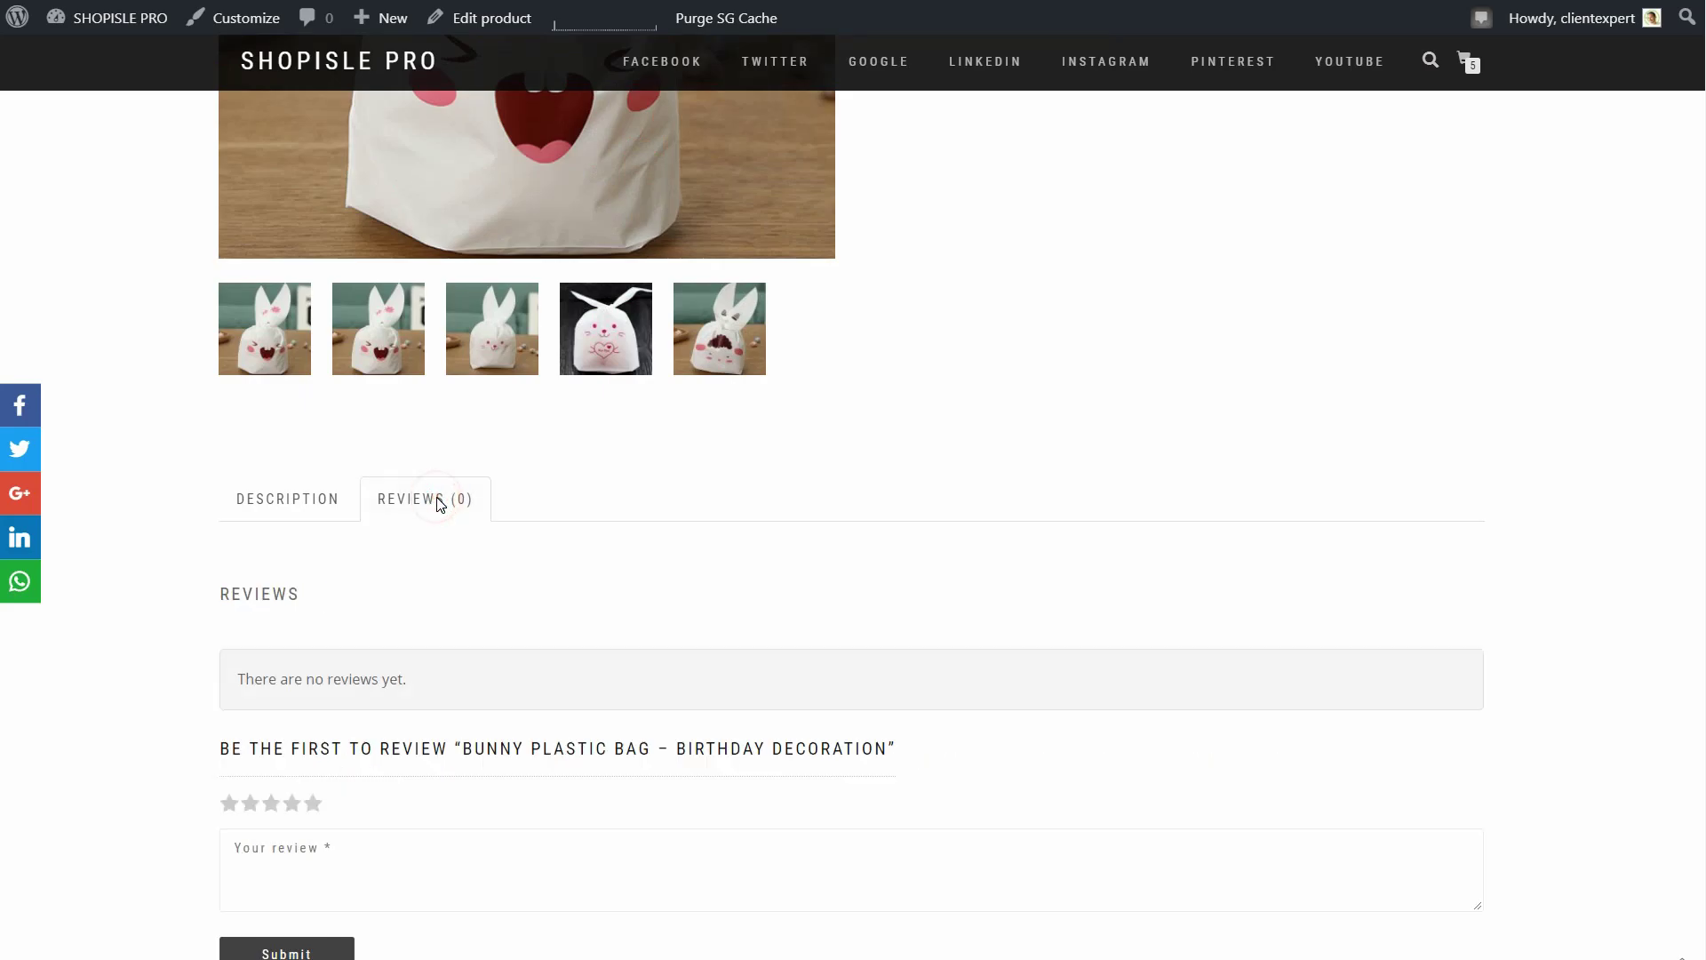
pyautogui.click(307, 502)
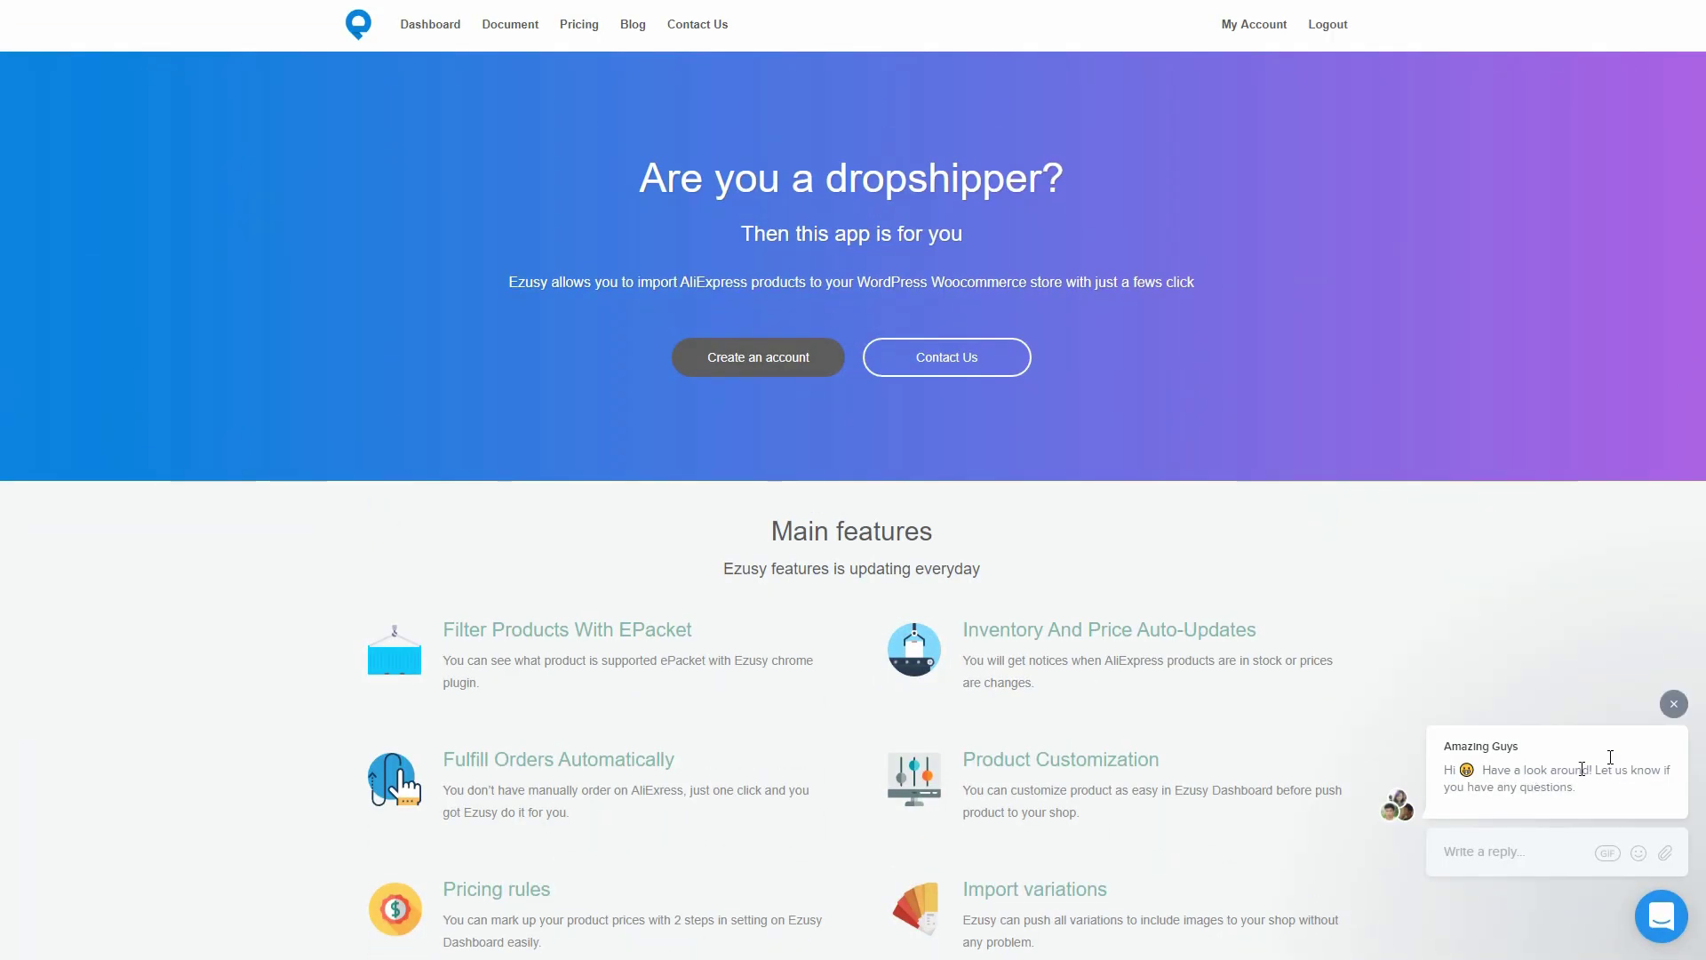
# Step: Close the greeting chat popup on Ezusy's home page
pyautogui.click(1674, 705)
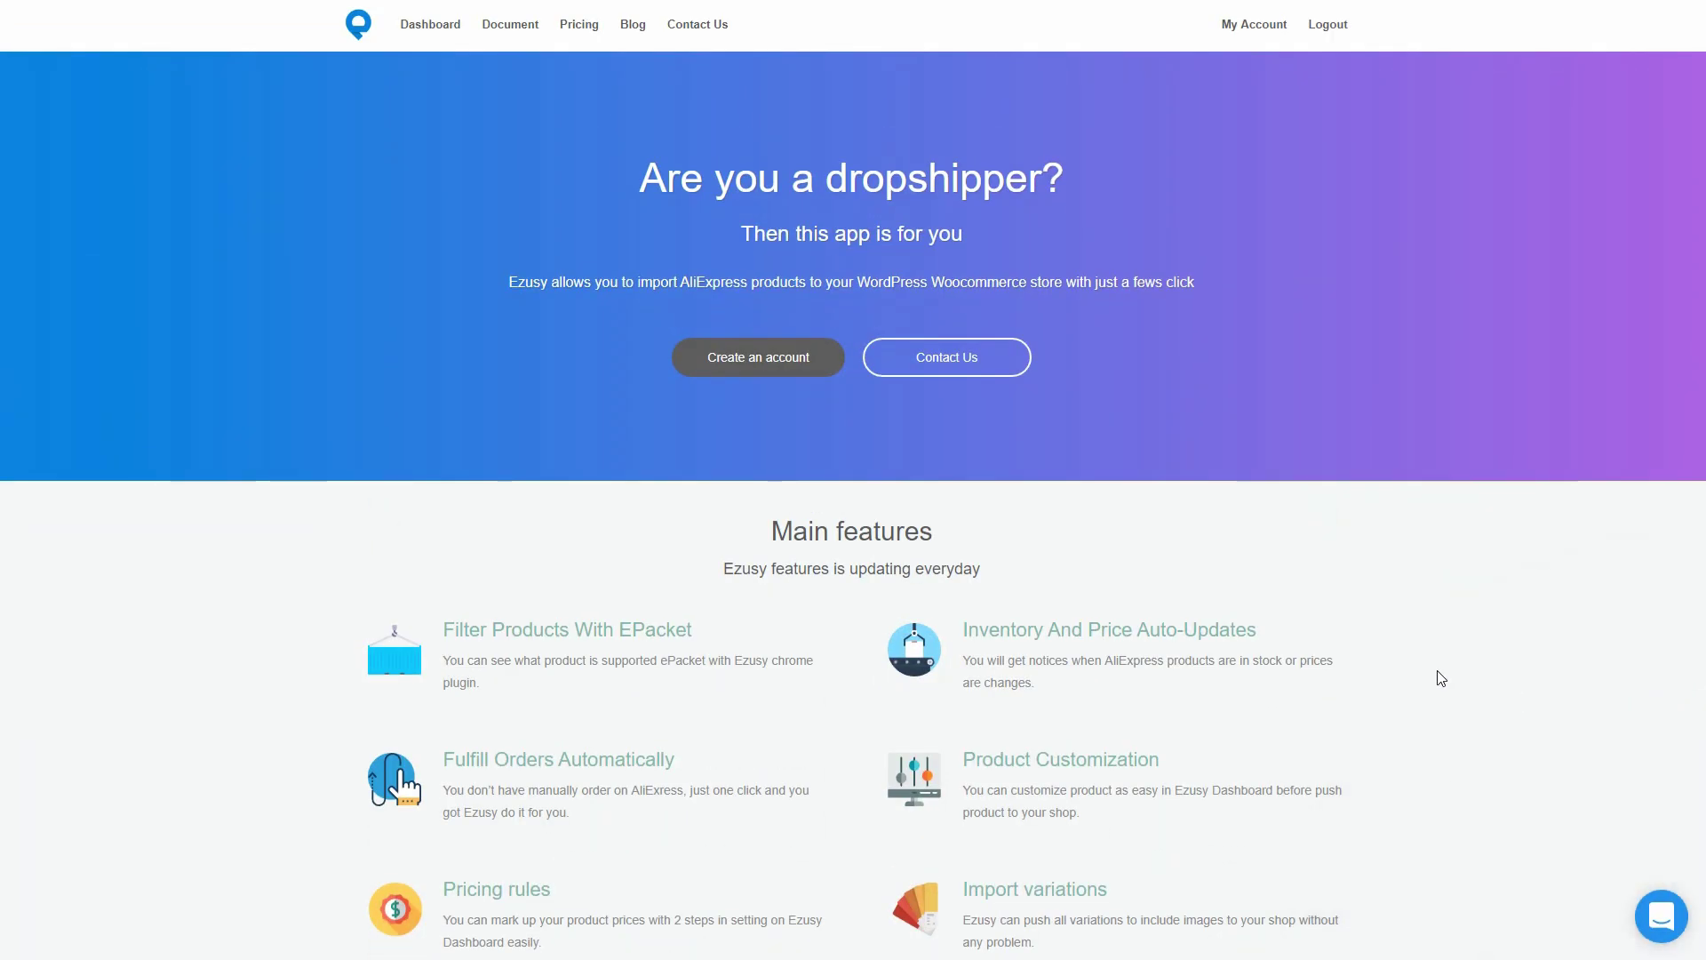